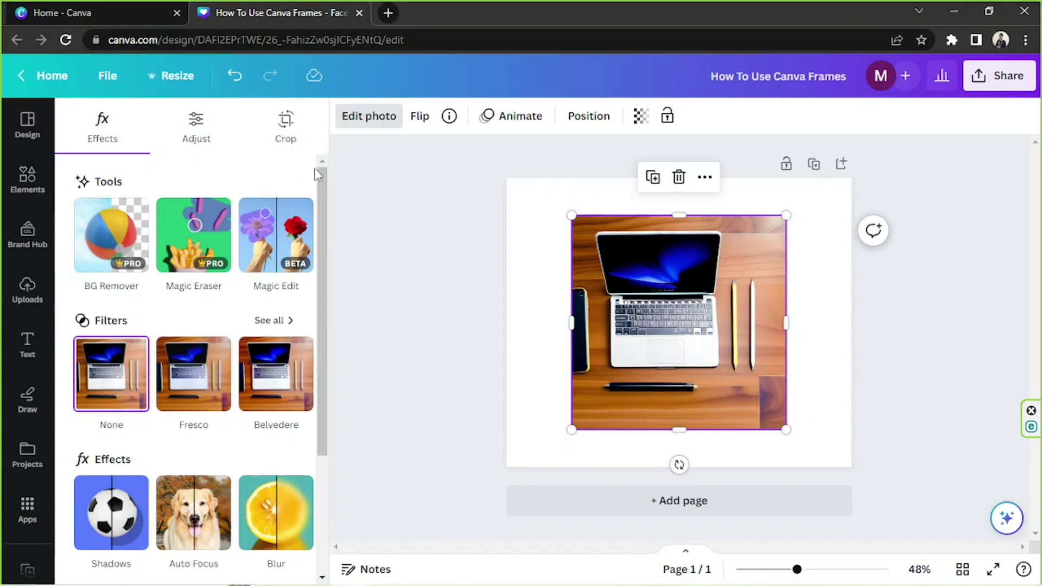
# - Look through the photo editor's available tools, filters and effects for the laptop photo
pyautogui.scroll(-2, 318, 198)
pyautogui.scroll(-2, 309, 245)
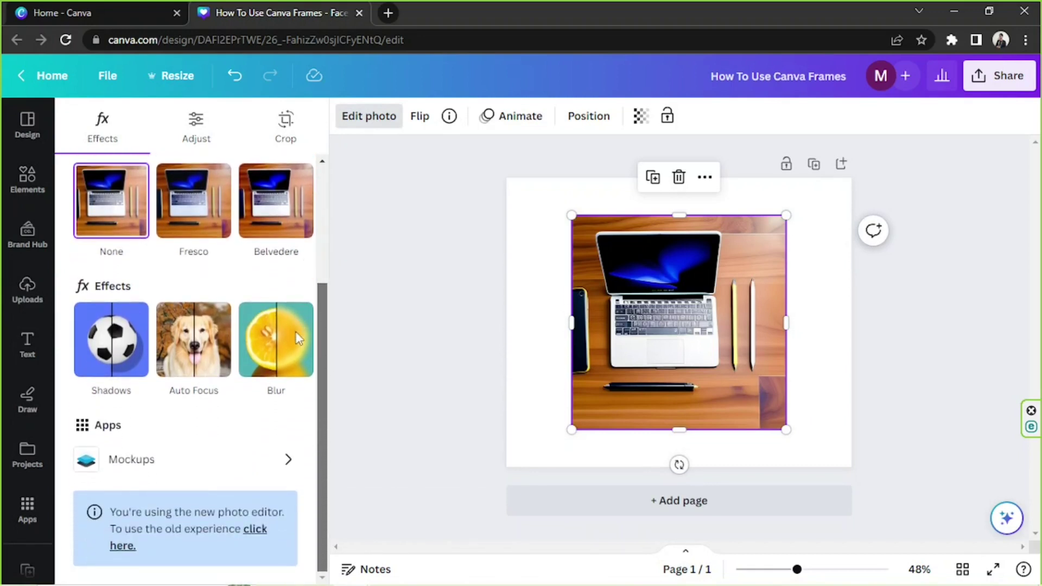
pyautogui.moveTo(321, 287); pyautogui.dragTo(324, 162)
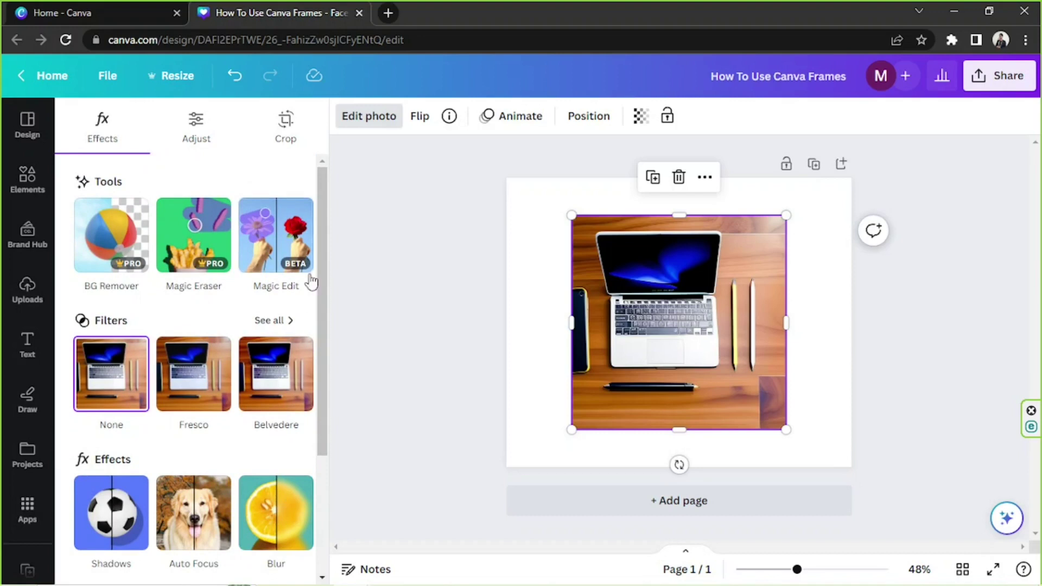
pyautogui.moveTo(319, 263); pyautogui.dragTo(321, 401)
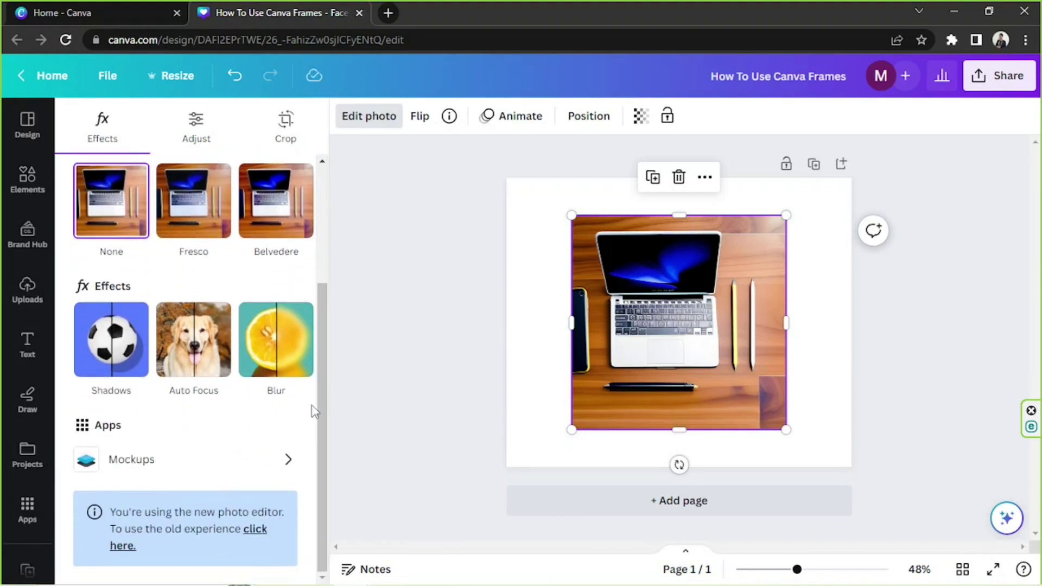
pyautogui.click(293, 340)
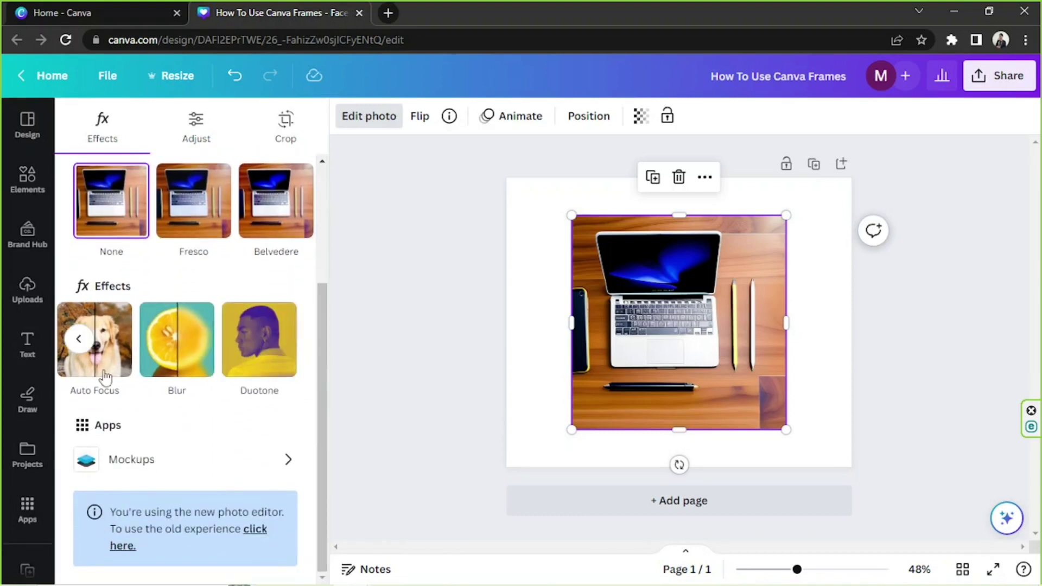
pyautogui.click(81, 339)
pyautogui.scroll(4, 166, 358)
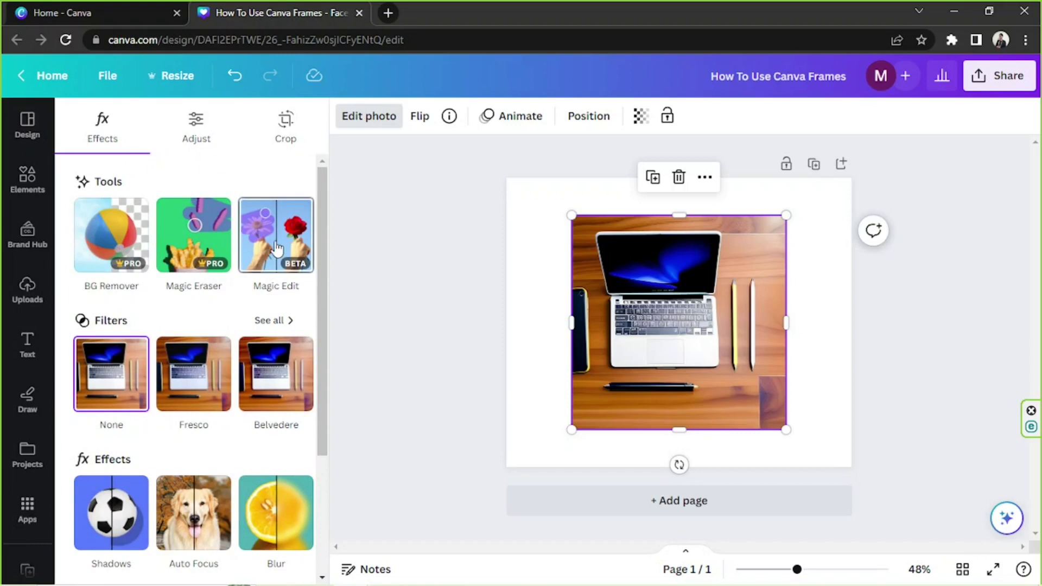
pyautogui.scroll(-3, 109, 342)
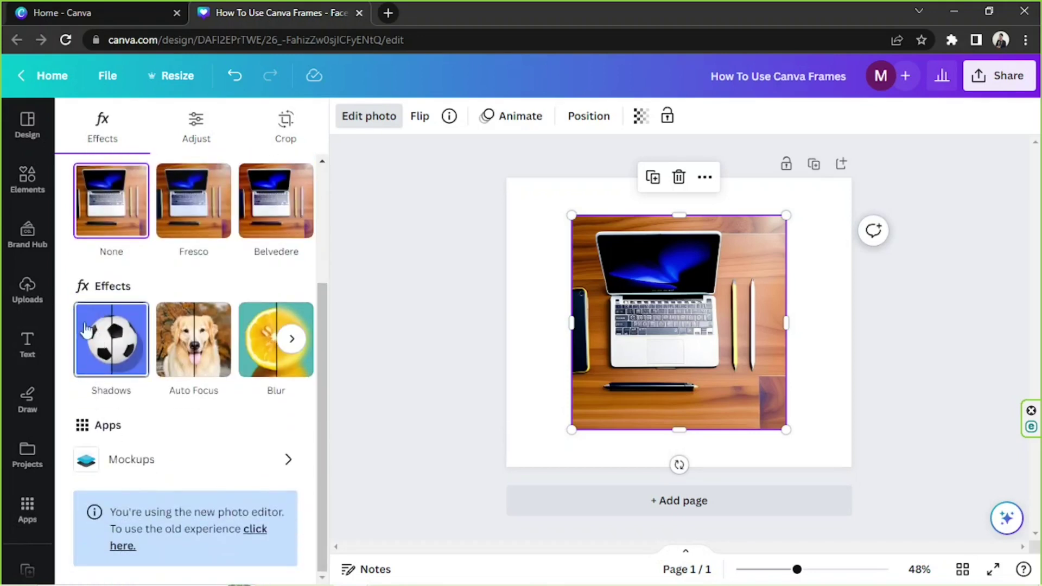
pyautogui.click(291, 338)
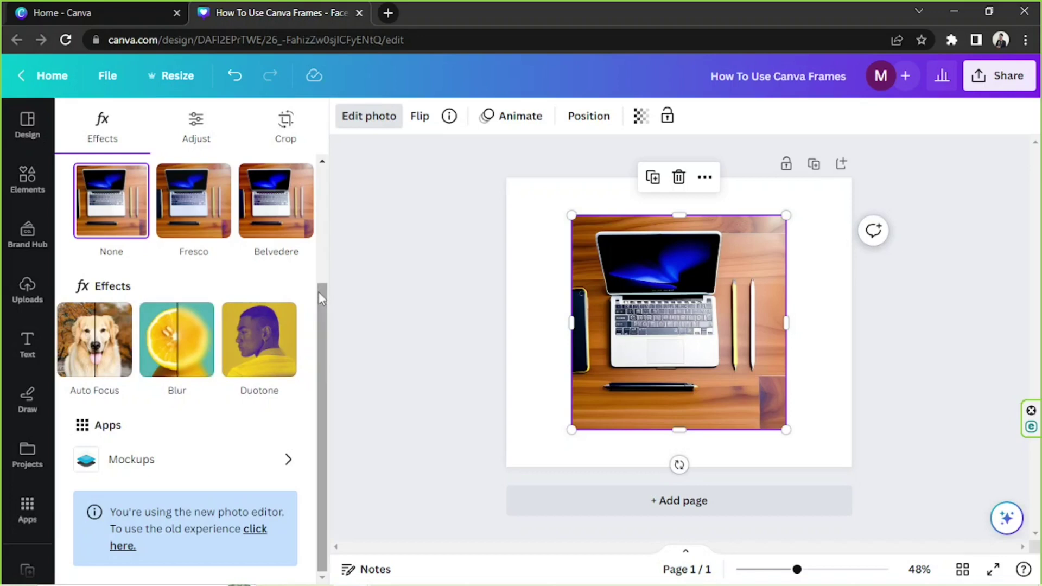
pyautogui.moveTo(319, 292); pyautogui.dragTo(331, 169)
# - Revert the design from the new photo editor to the old one
pyautogui.scroll(-3, 305, 409)
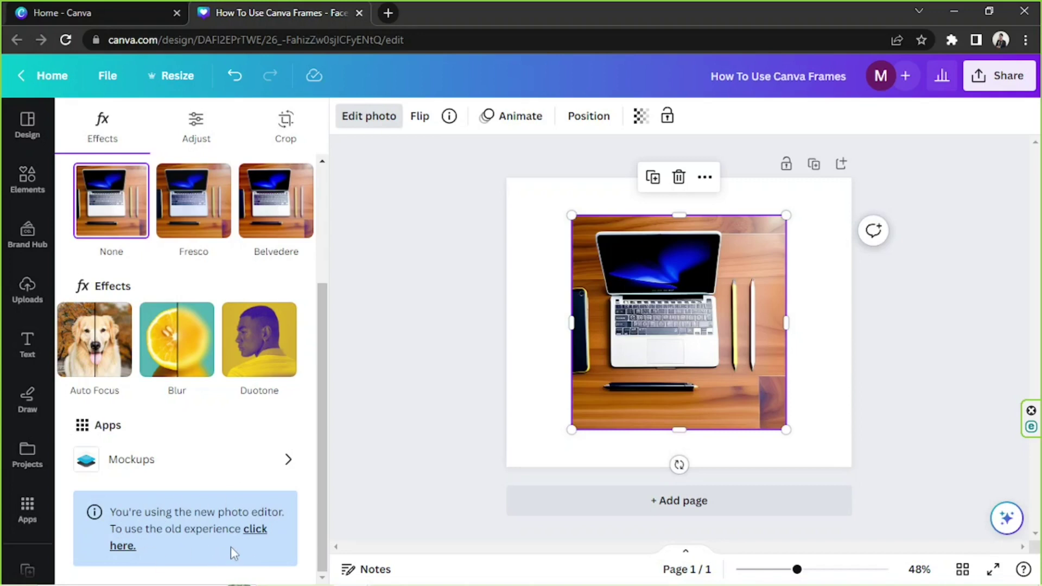
pyautogui.click(254, 531)
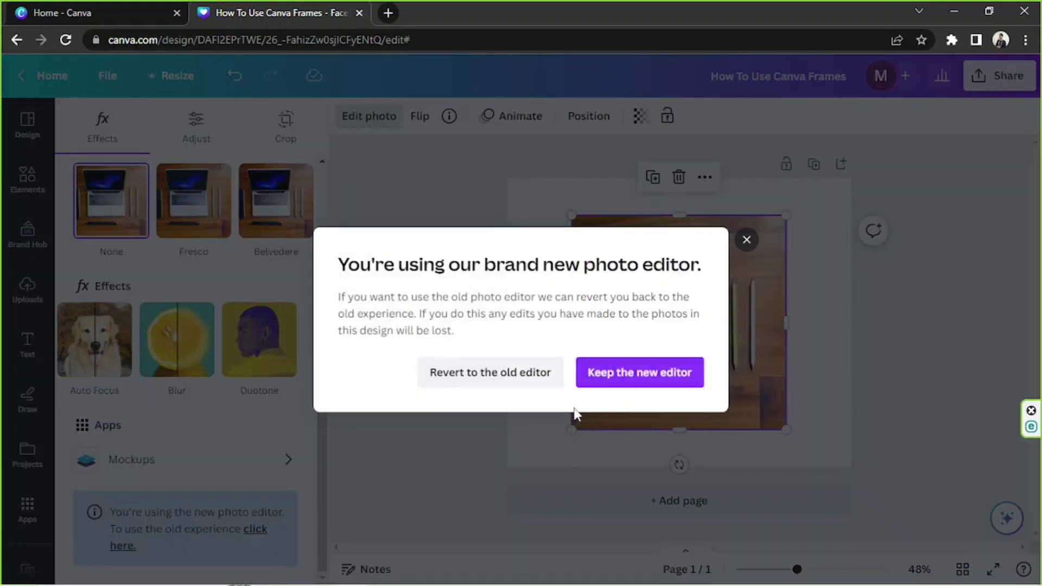
pyautogui.click(499, 383)
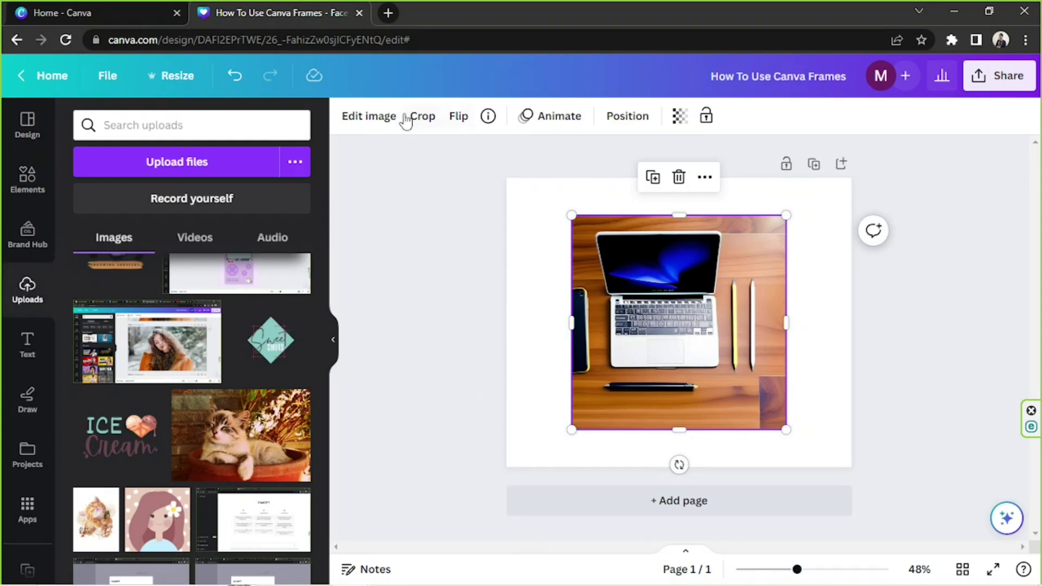
# - Search the laptop photo's image effects for "frame" and show the full Frames collection
pyautogui.click(374, 125)
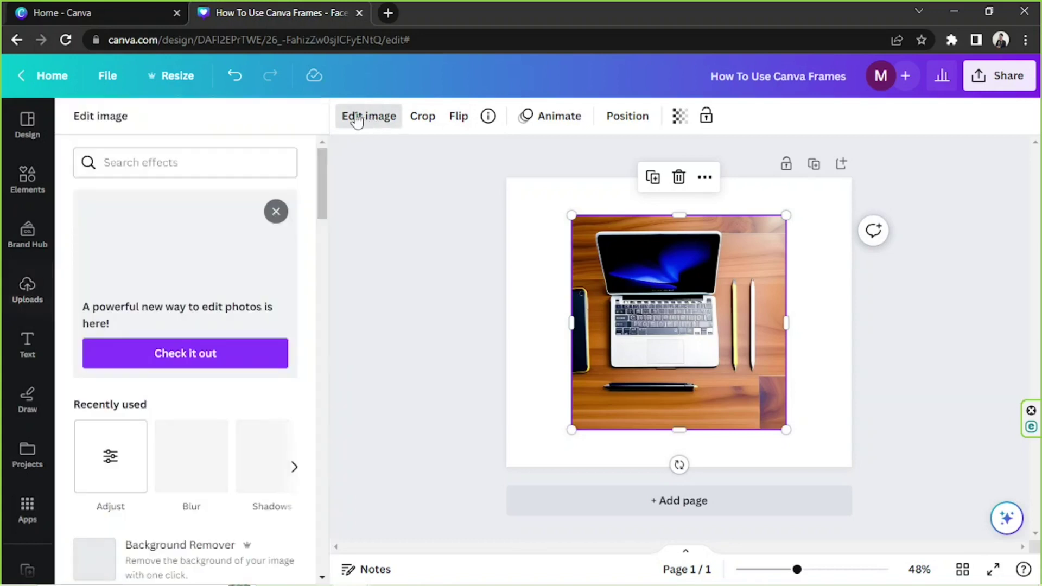
pyautogui.click(200, 163)
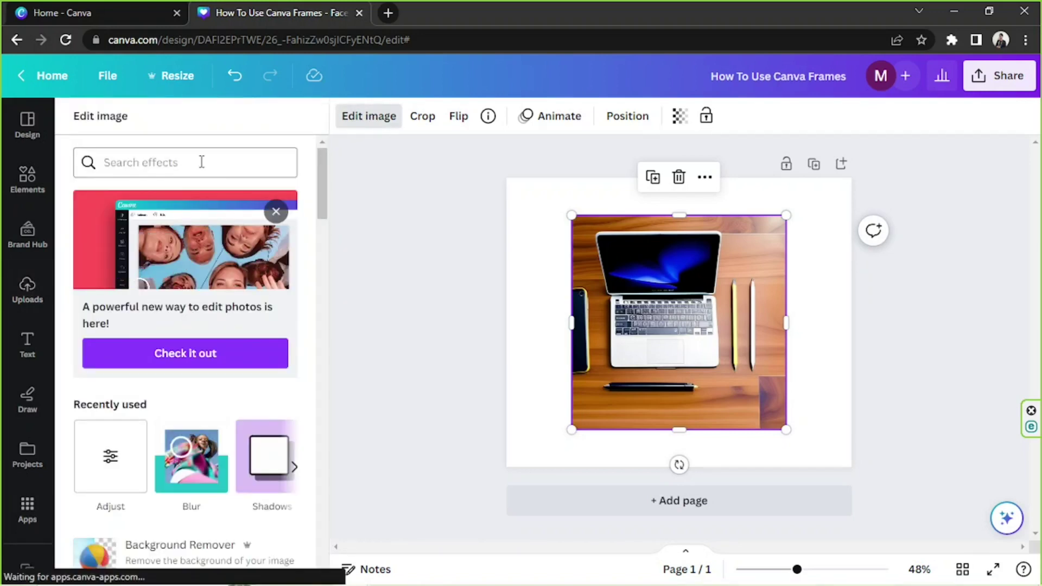
pyautogui.write('frame')
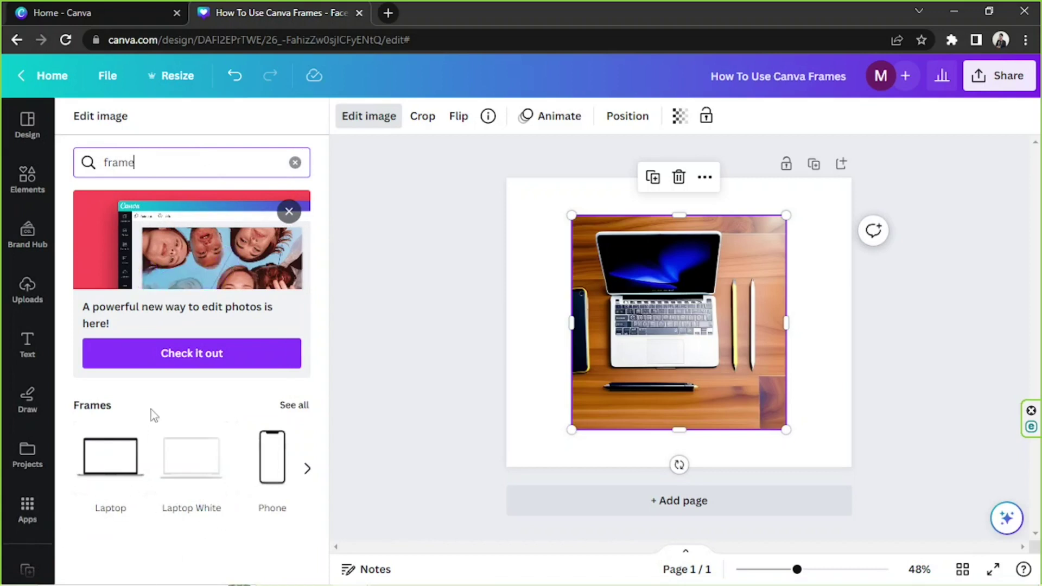
pyautogui.click(298, 411)
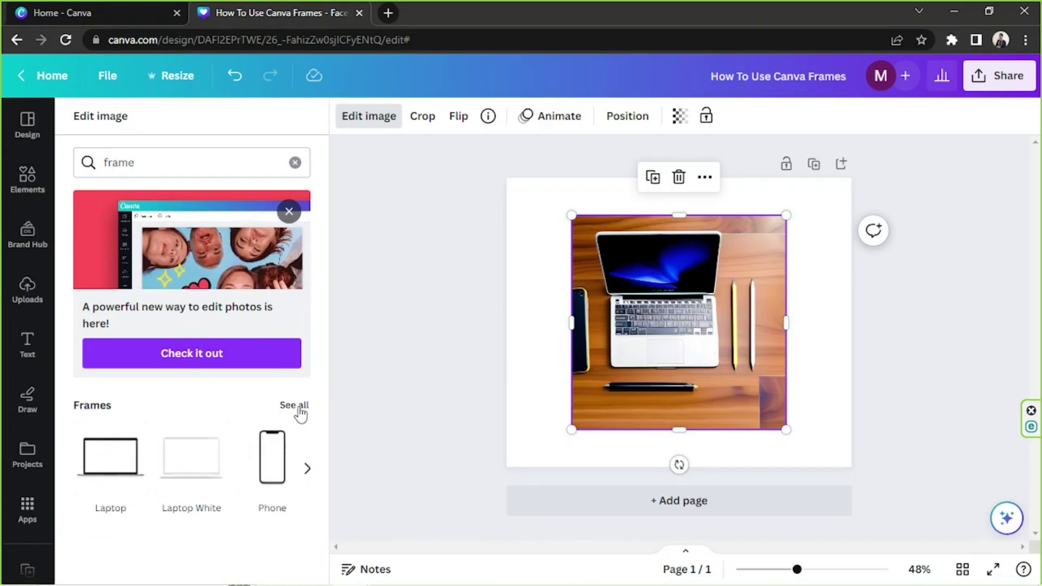
# - Browse the frames and try Laptop, Laptop White, Phone, Phone White and Tablet White on the photo
pyautogui.scroll(-10, 298, 310)
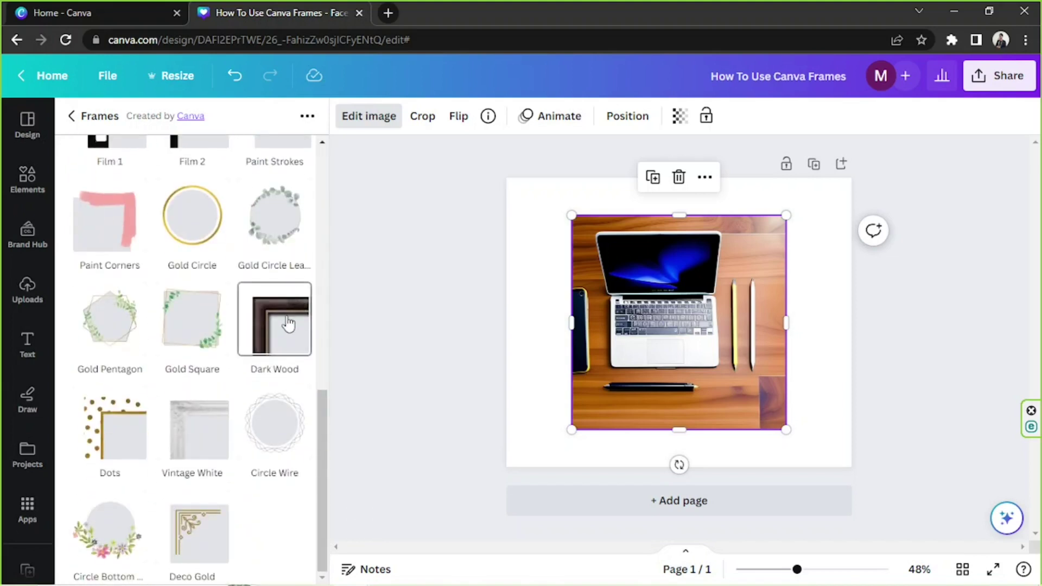
pyautogui.scroll(10, 293, 315)
pyautogui.scroll(-10, 288, 322)
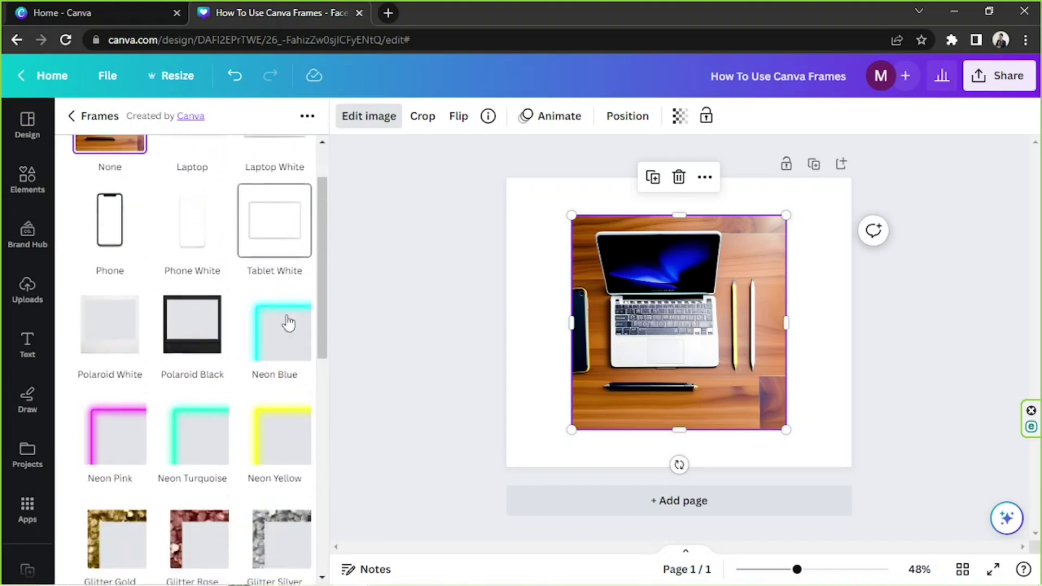
pyautogui.scroll(10, 287, 323)
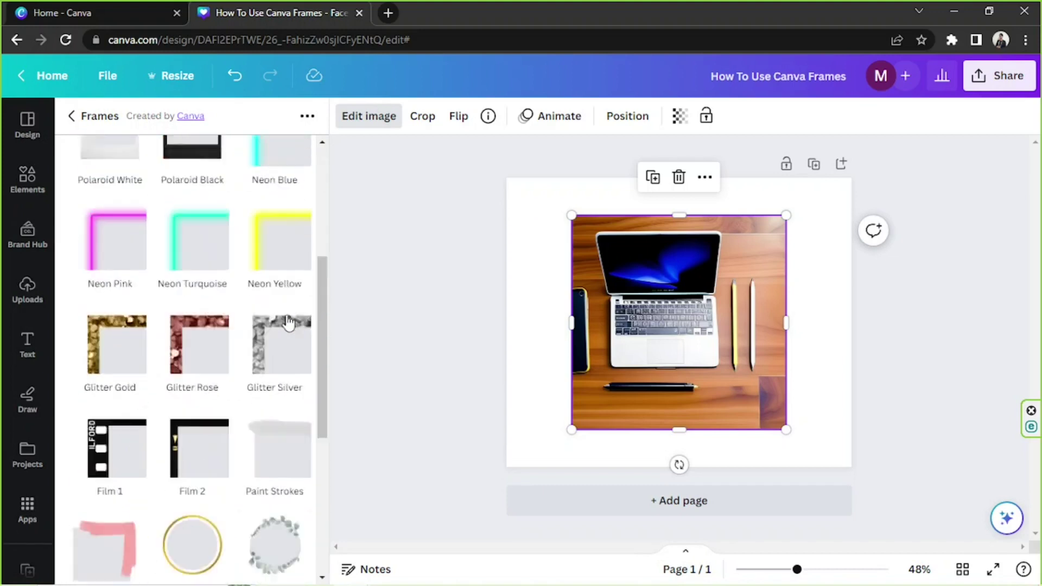
pyautogui.click(207, 208)
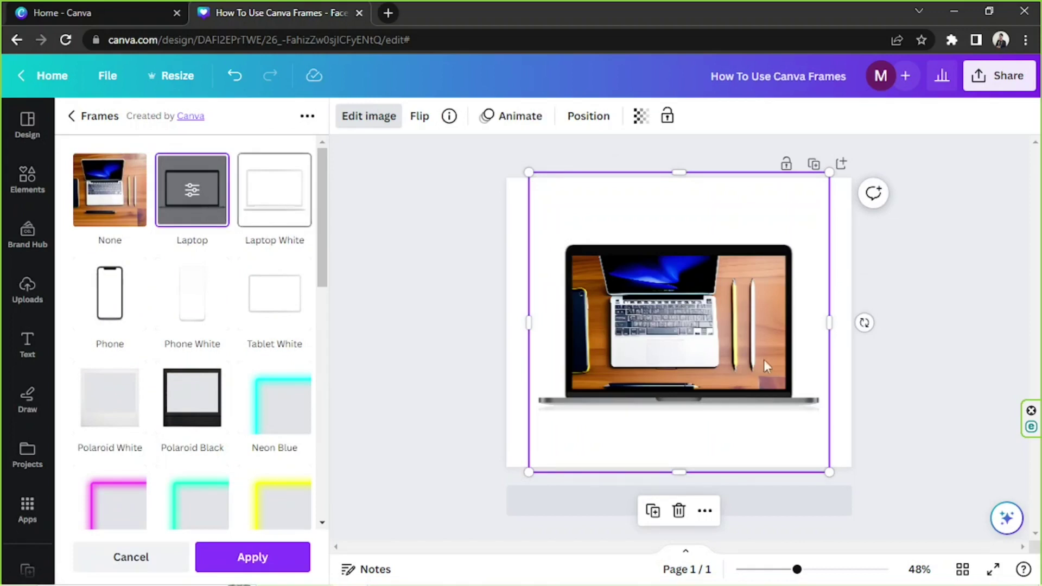
pyautogui.click(287, 190)
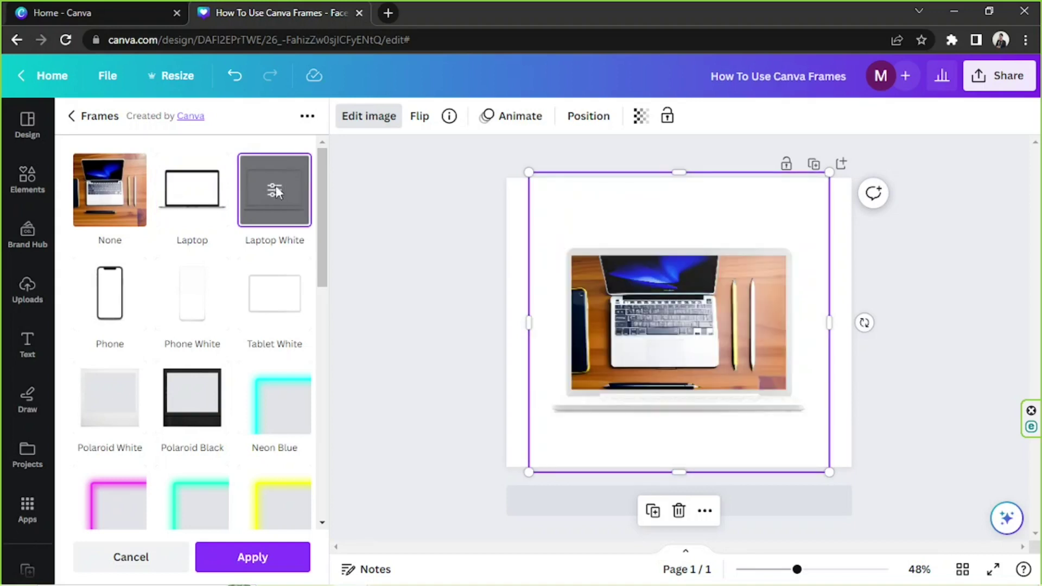
pyautogui.click(120, 291)
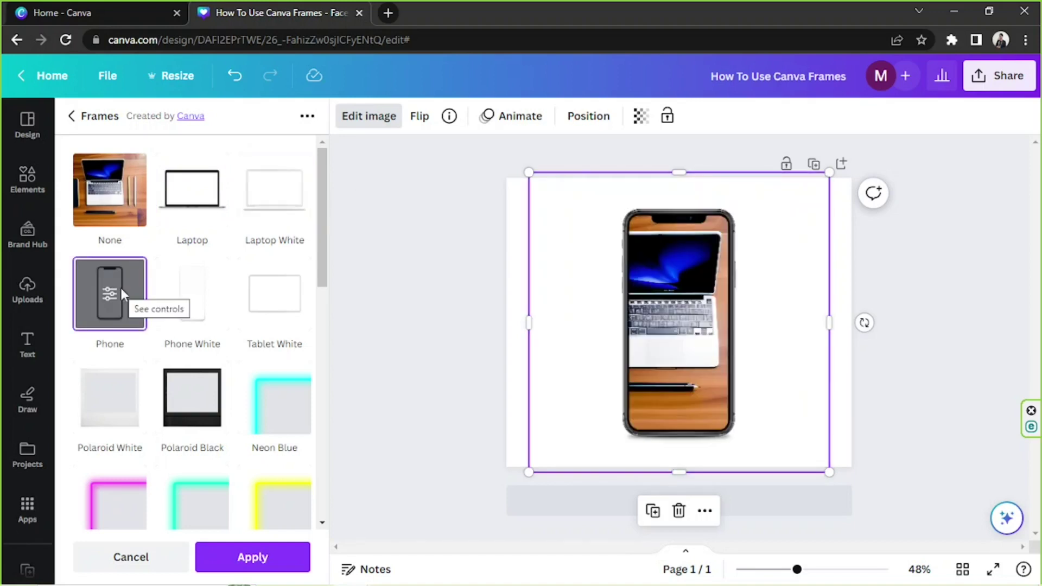
pyautogui.click(209, 310)
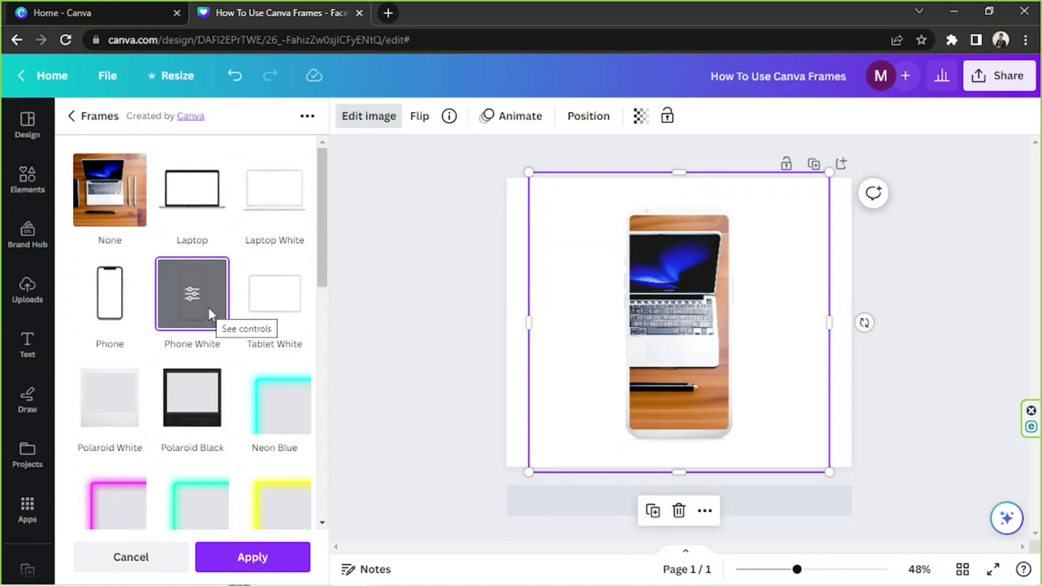
pyautogui.click(280, 306)
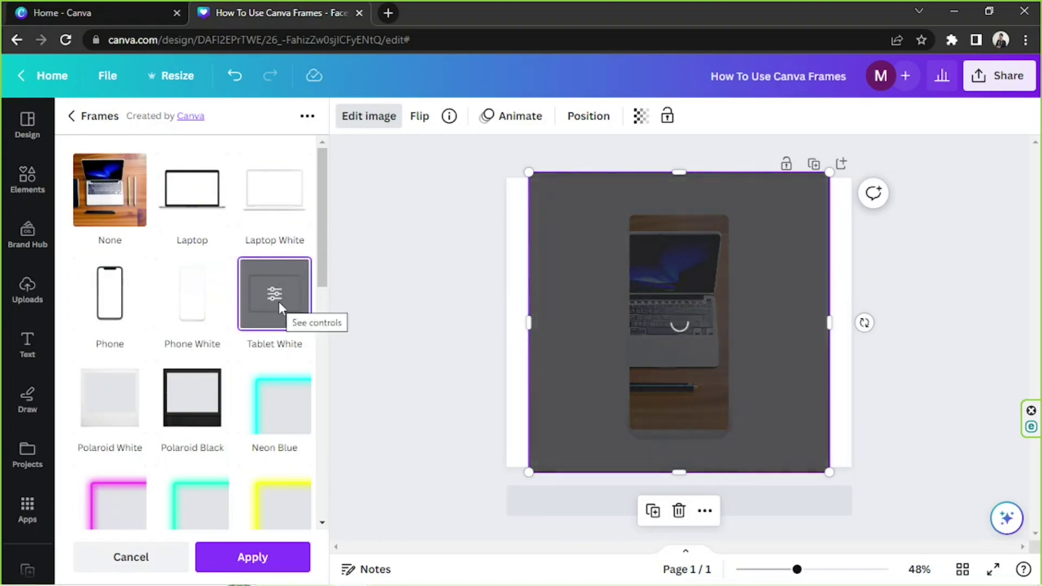
# - Try the Polaroid White and Polaroid Black frames, plus Neon Blue, Pink, Turquoise and Yellow, on the photo
pyautogui.click(110, 396)
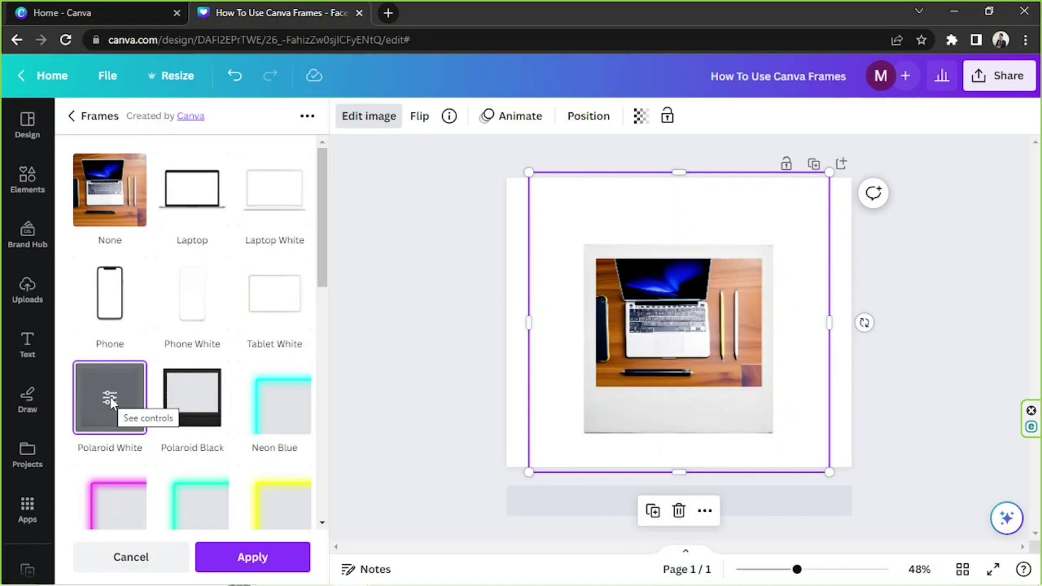
pyautogui.click(199, 396)
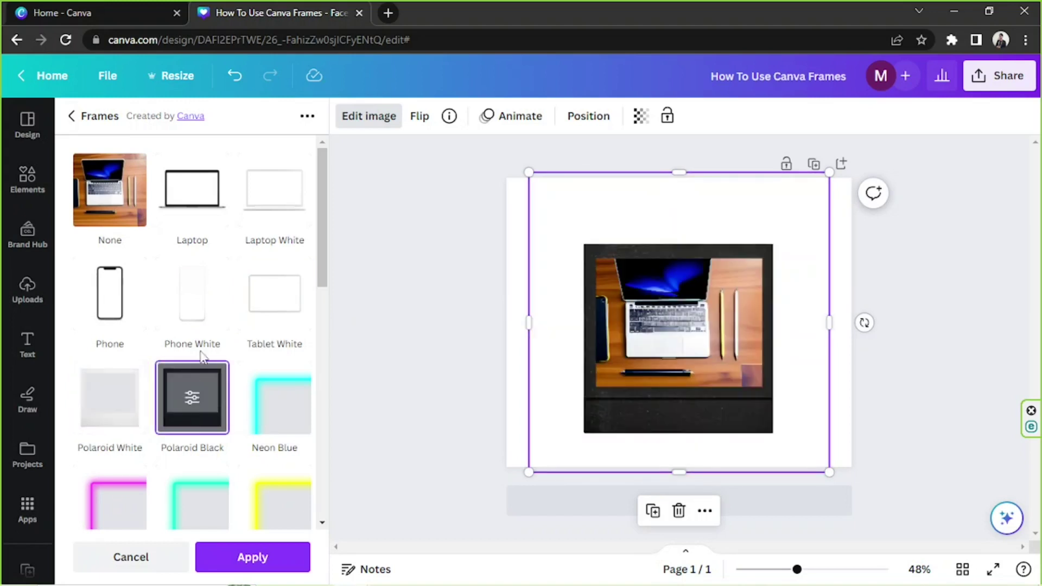
pyautogui.scroll(-3, 198, 350)
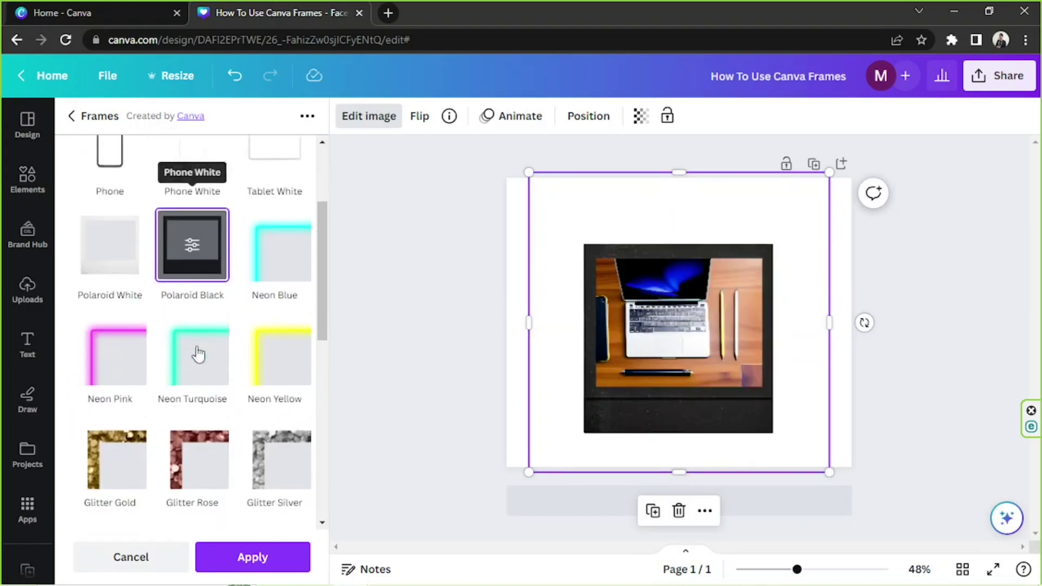
pyautogui.click(277, 281)
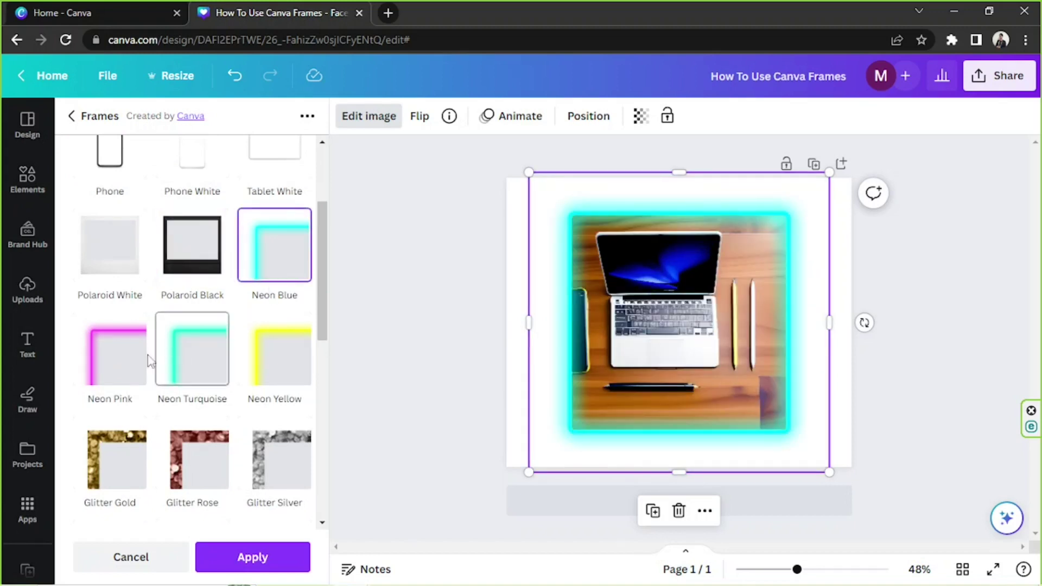
pyautogui.click(106, 365)
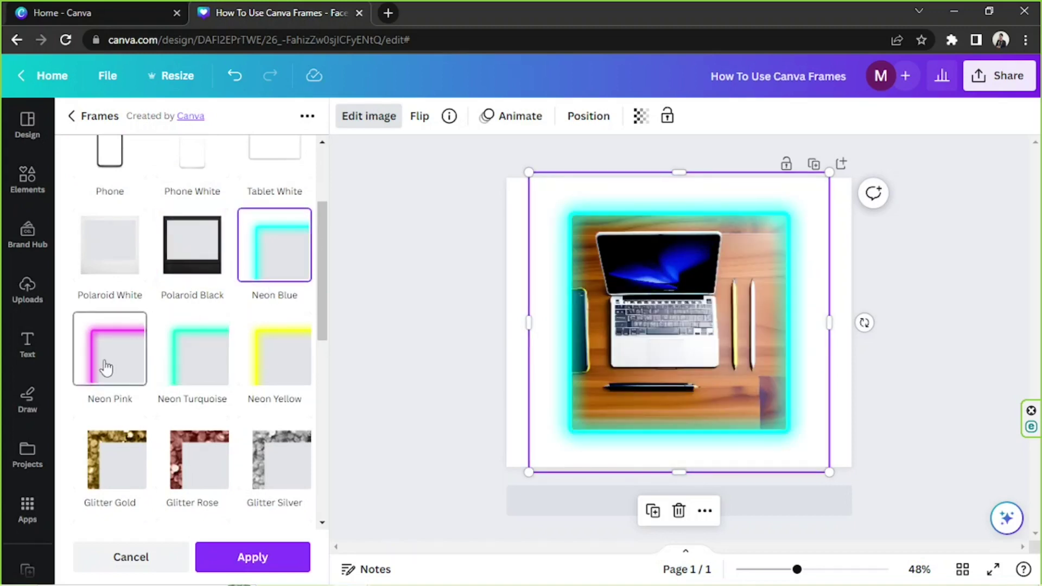
pyautogui.click(191, 368)
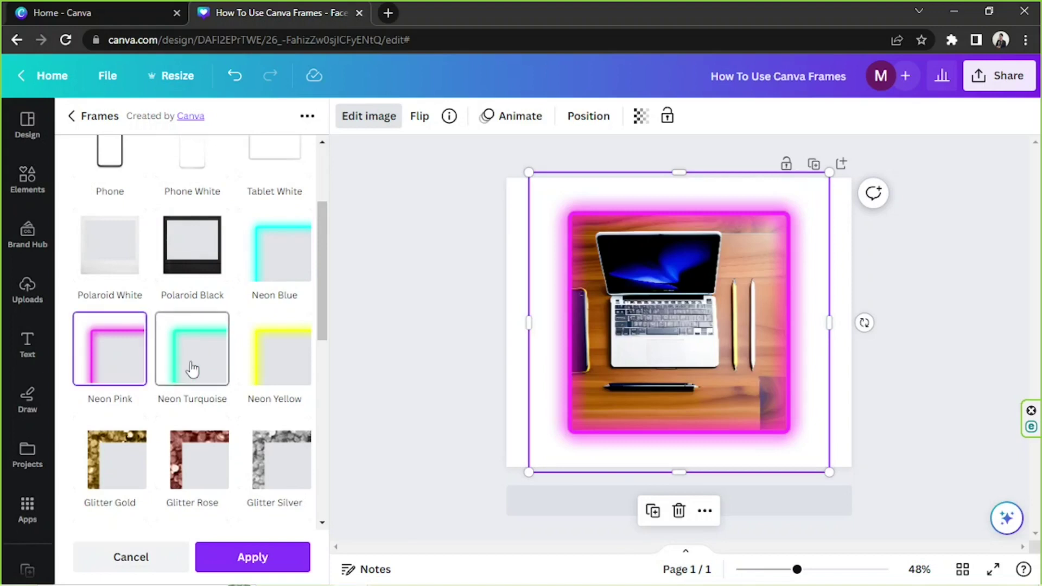
pyautogui.click(288, 364)
# - Try the Glitter Gold, Glitter Rose and Glitter Silver frames on the photo
pyautogui.scroll(-5, 288, 312)
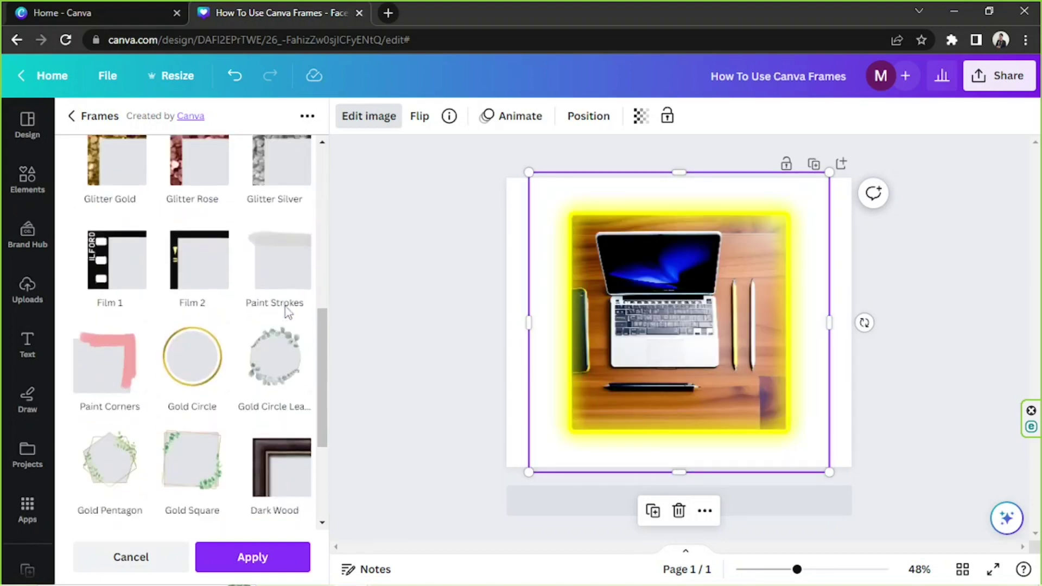
pyautogui.click(118, 266)
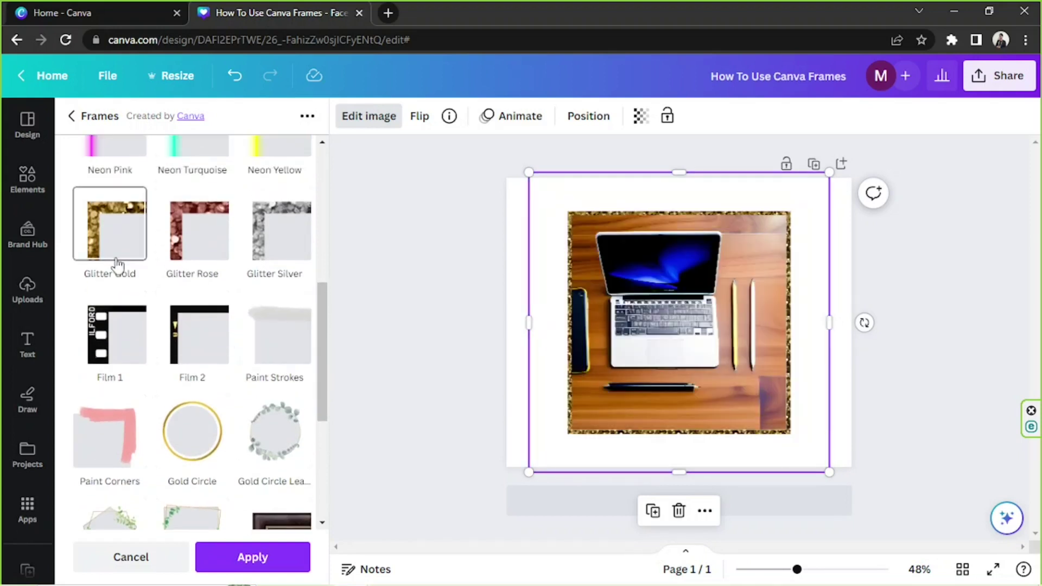
pyautogui.click(189, 250)
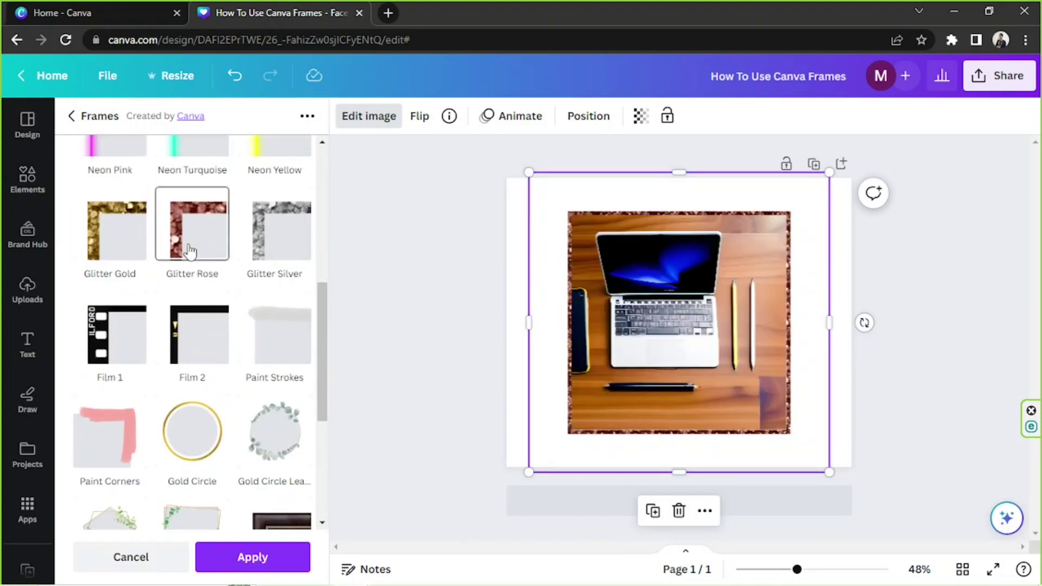
pyautogui.click(296, 246)
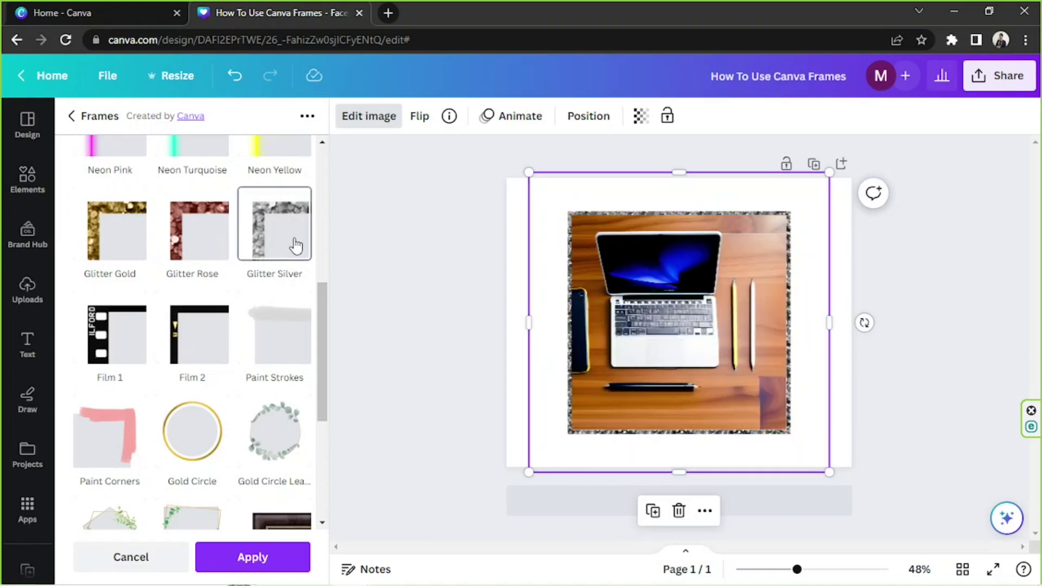
# - Try the Film 1 and Film 2 frames, and set the photo's frame to Paint Strokes
pyautogui.click(129, 344)
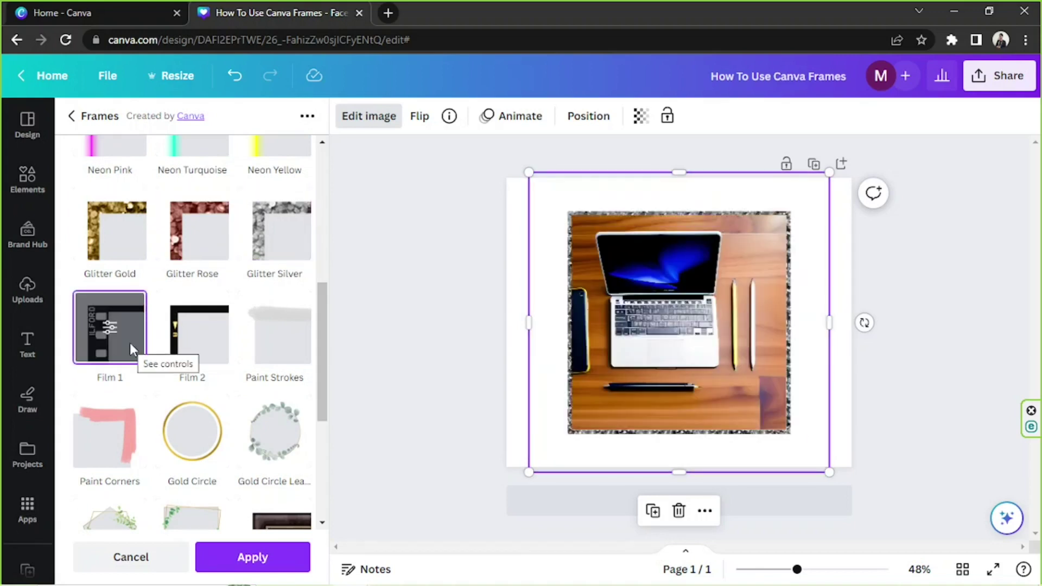
pyautogui.click(182, 341)
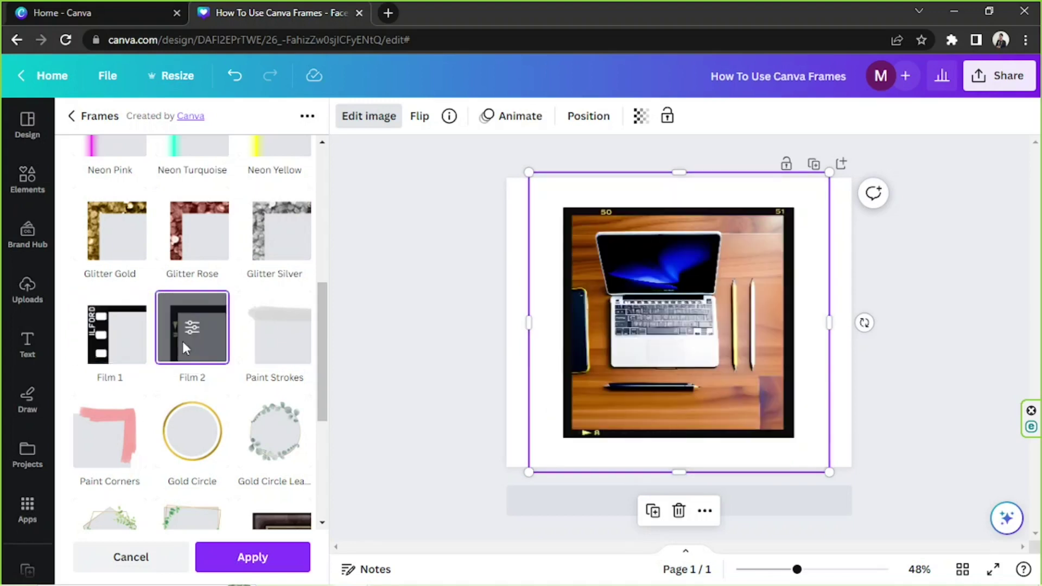
pyautogui.click(278, 357)
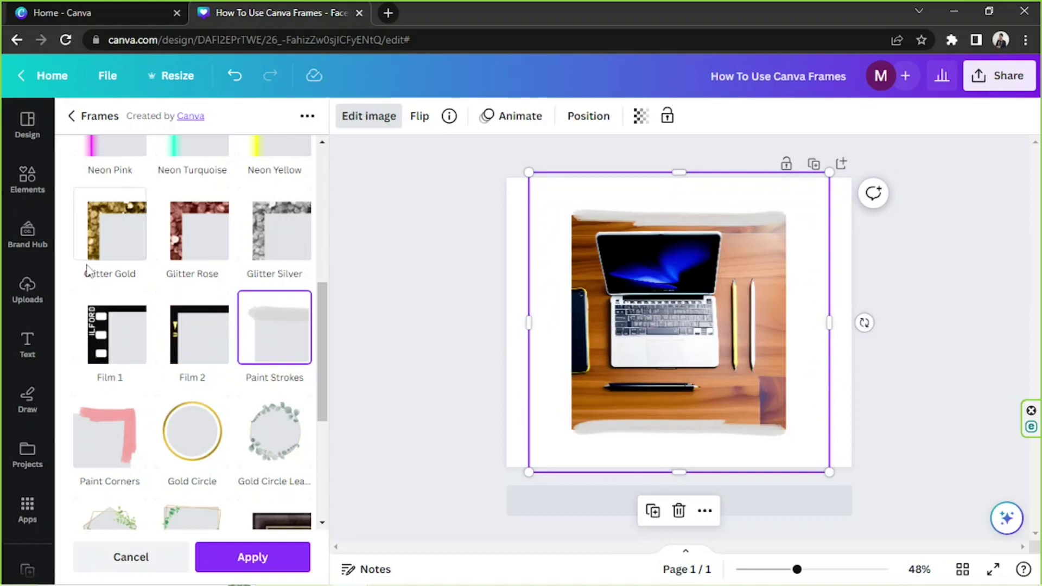
# - Try the Paint Corners, Gold Circle and gold circle with leaves frames on the laptop photo
pyautogui.scroll(-2, 217, 298)
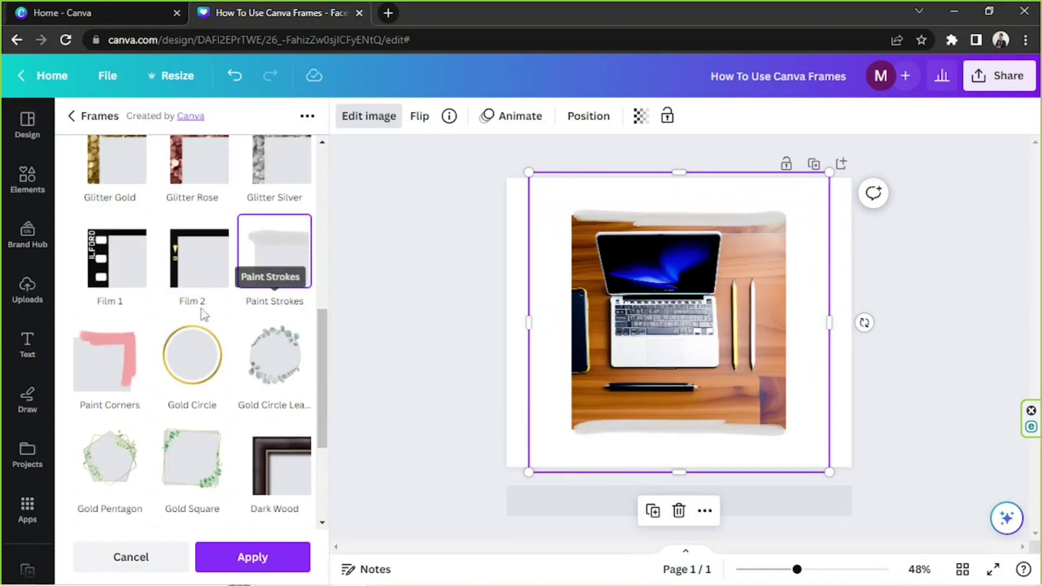
pyautogui.click(122, 360)
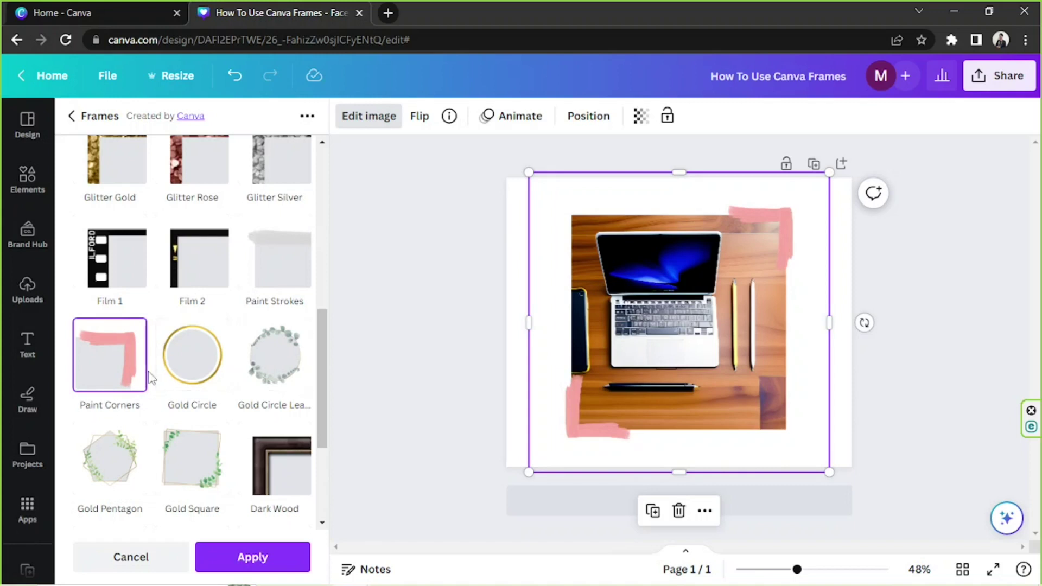
pyautogui.click(189, 361)
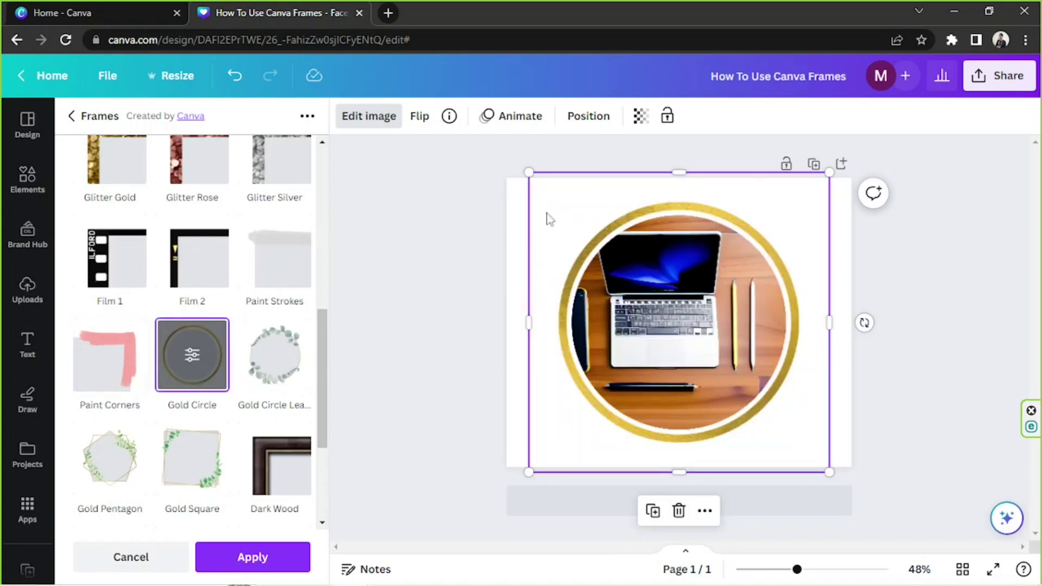
pyautogui.click(301, 355)
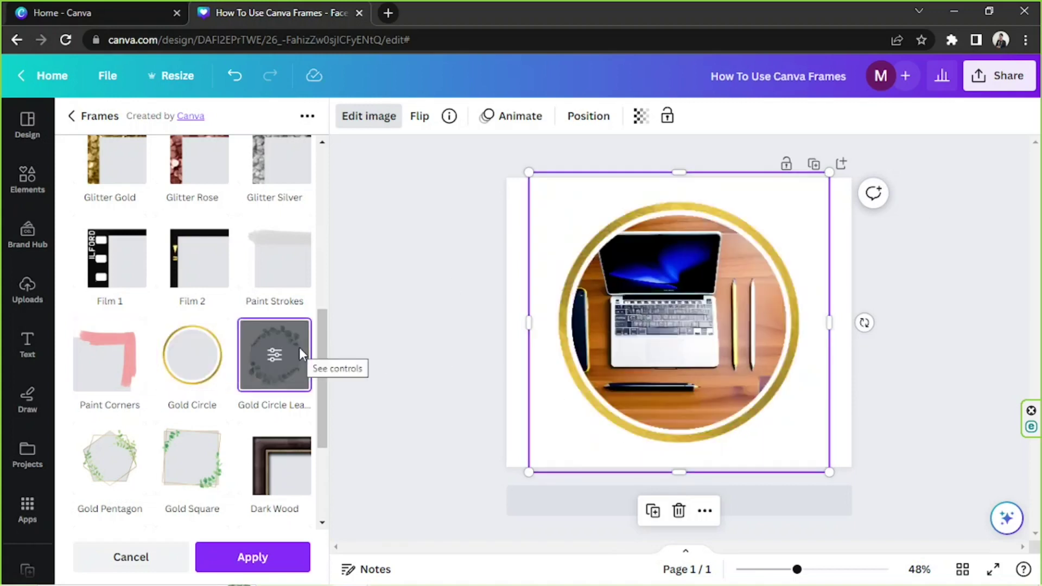
# - Try the Gold Pentagon, Gold Square and Dark Wood frames on the laptop photo
pyautogui.scroll(-3, 285, 343)
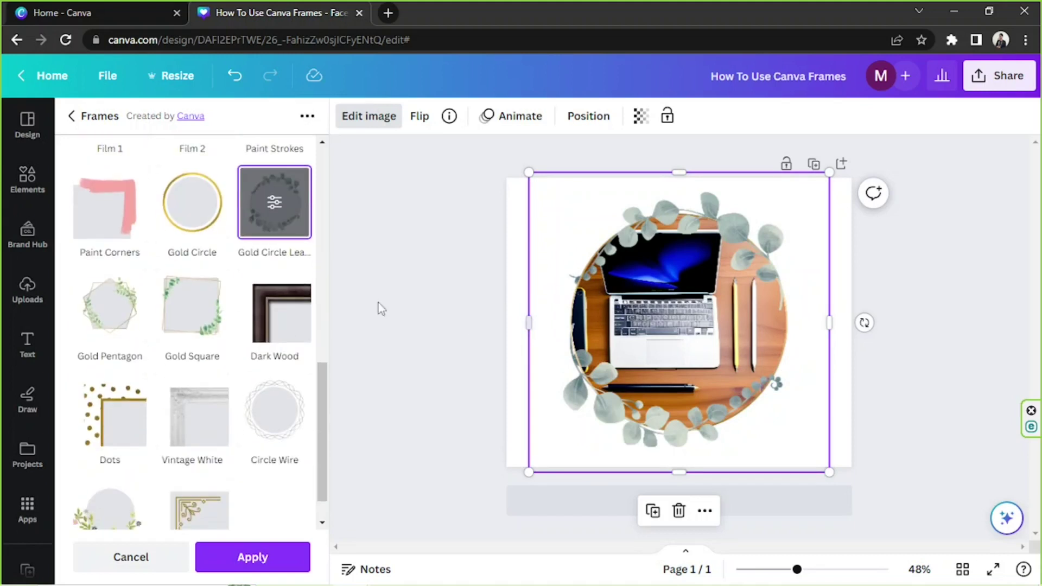
pyautogui.click(110, 305)
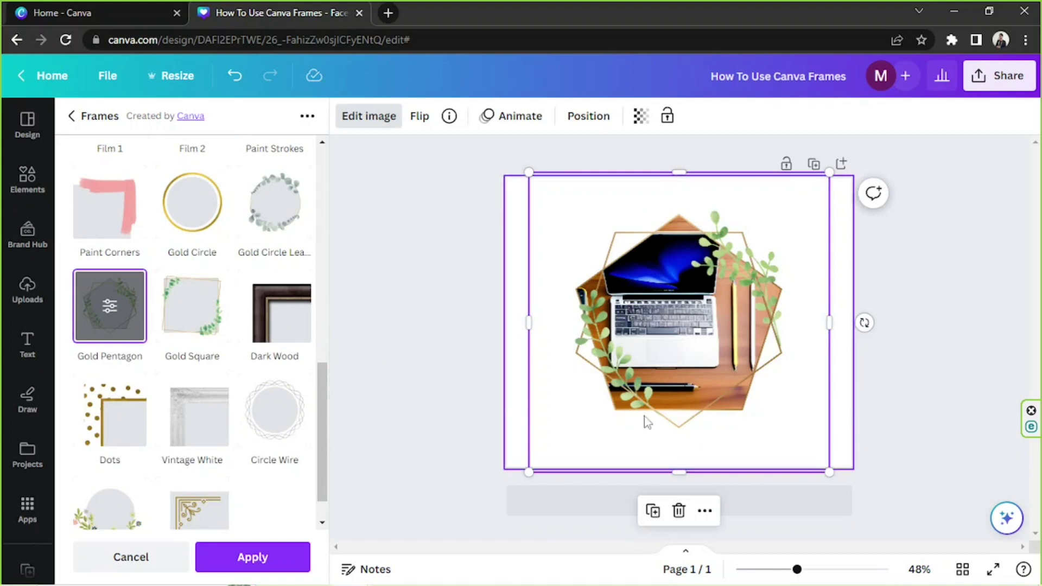
pyautogui.click(191, 304)
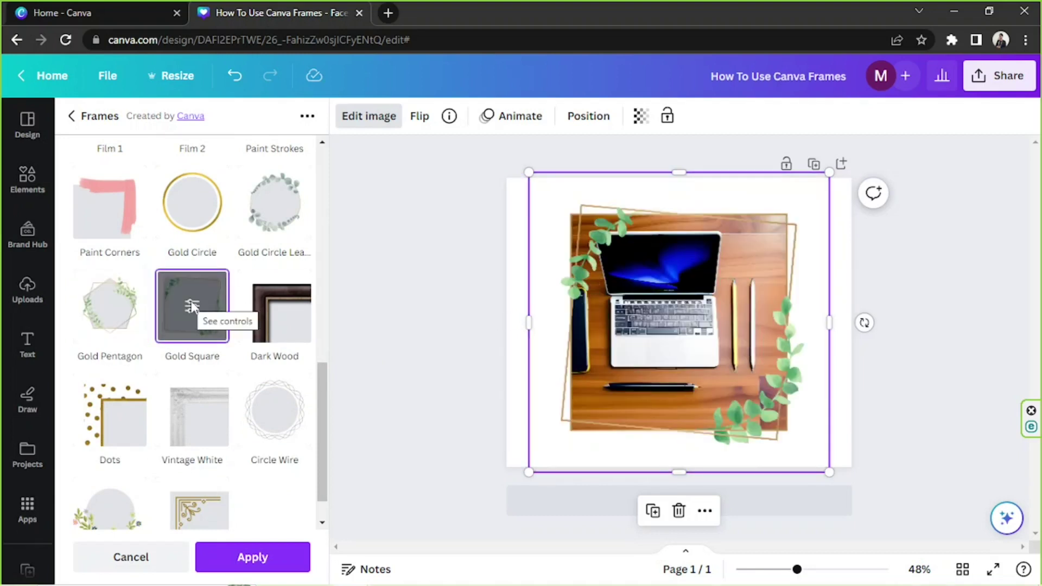
pyautogui.click(267, 306)
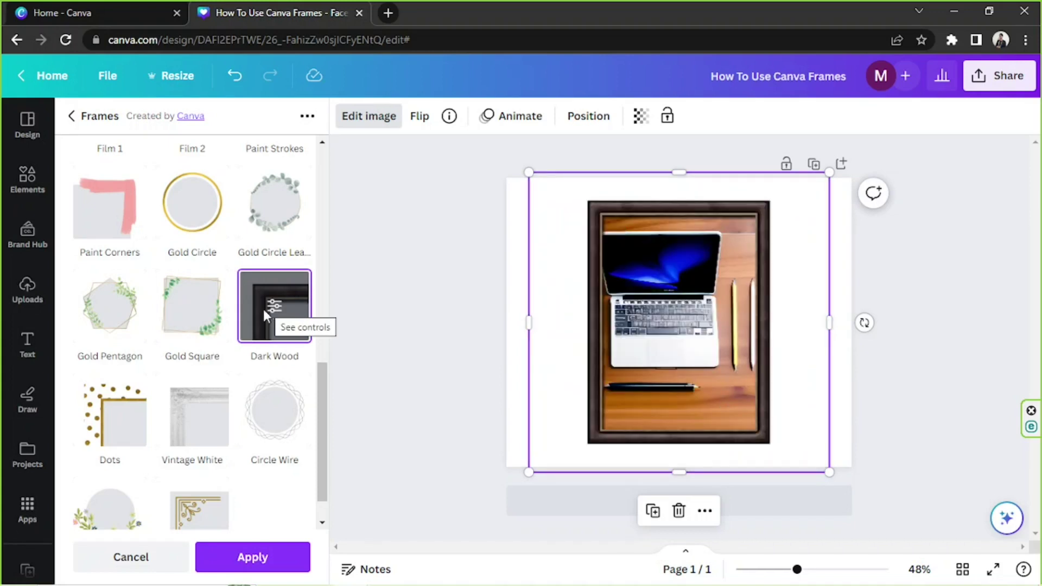
# - Try the Dots, Vintage White and Circle Wire frames on the laptop photo
pyautogui.click(141, 420)
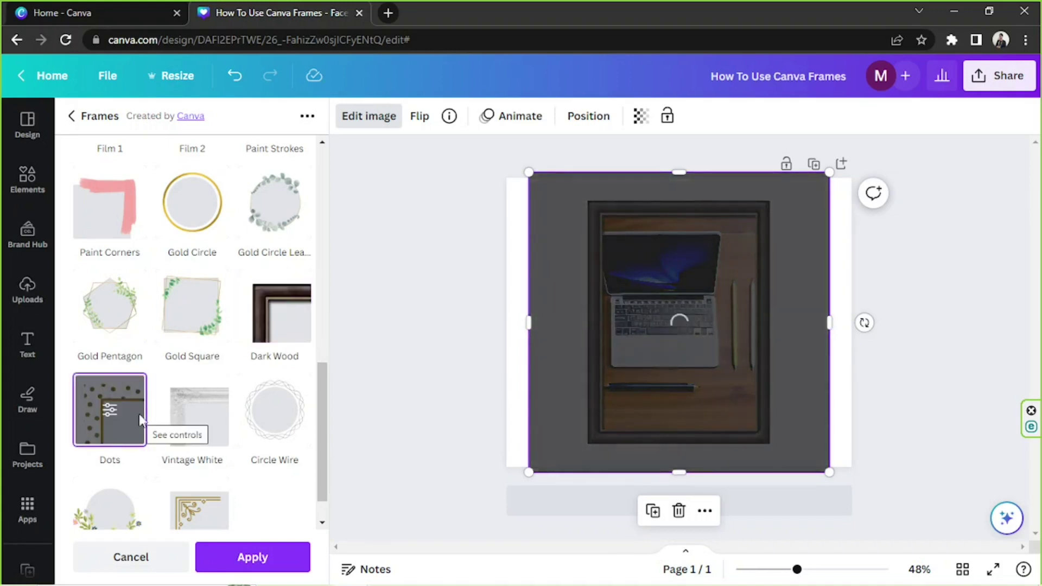
pyautogui.click(223, 431)
pyautogui.click(275, 424)
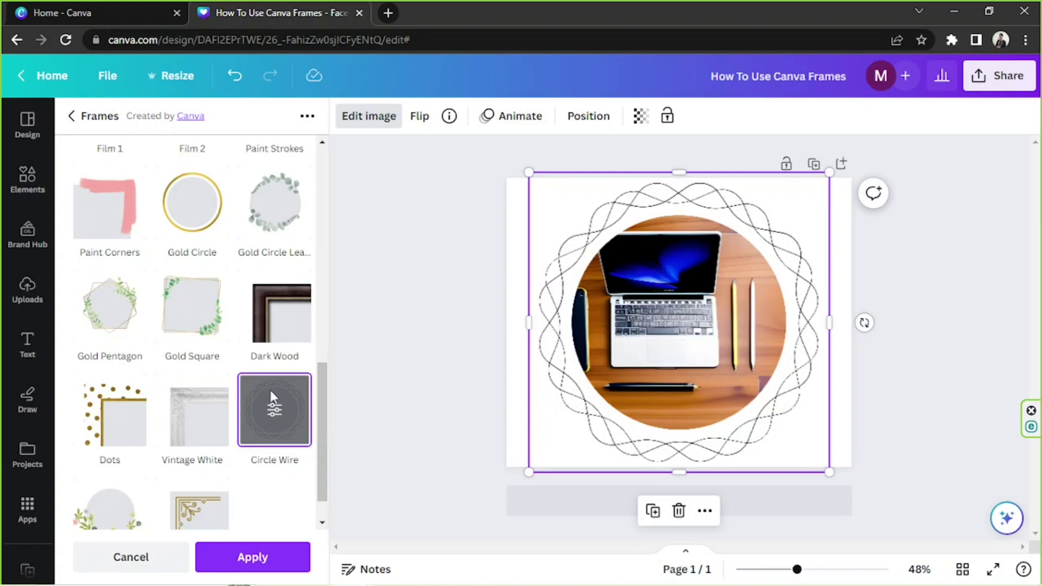
# - Try the circle frame with flowers along its bottom and the Deco Gold frame on the laptop photo
pyautogui.scroll(-1, 271, 390)
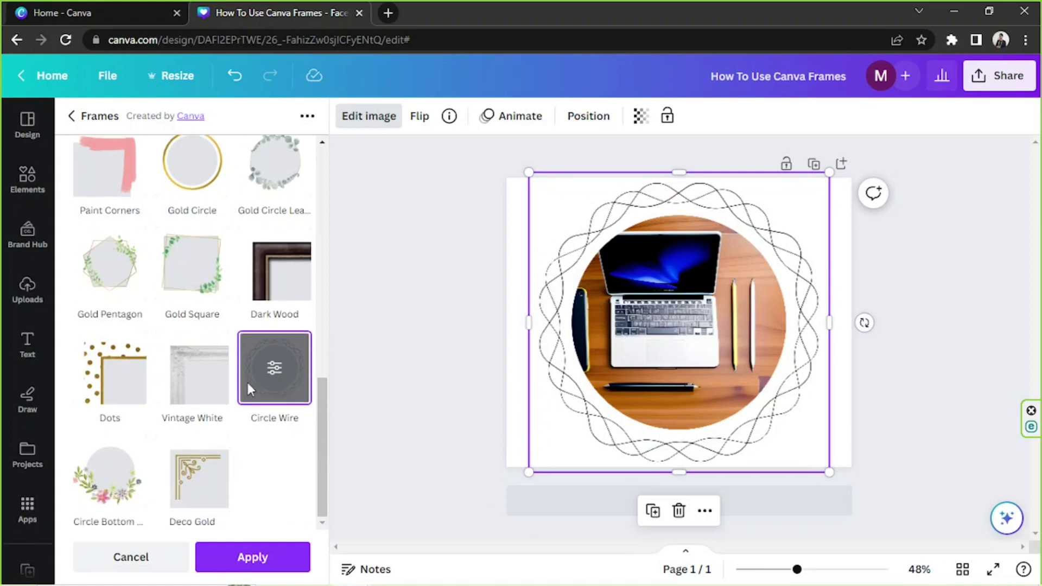
pyautogui.click(108, 495)
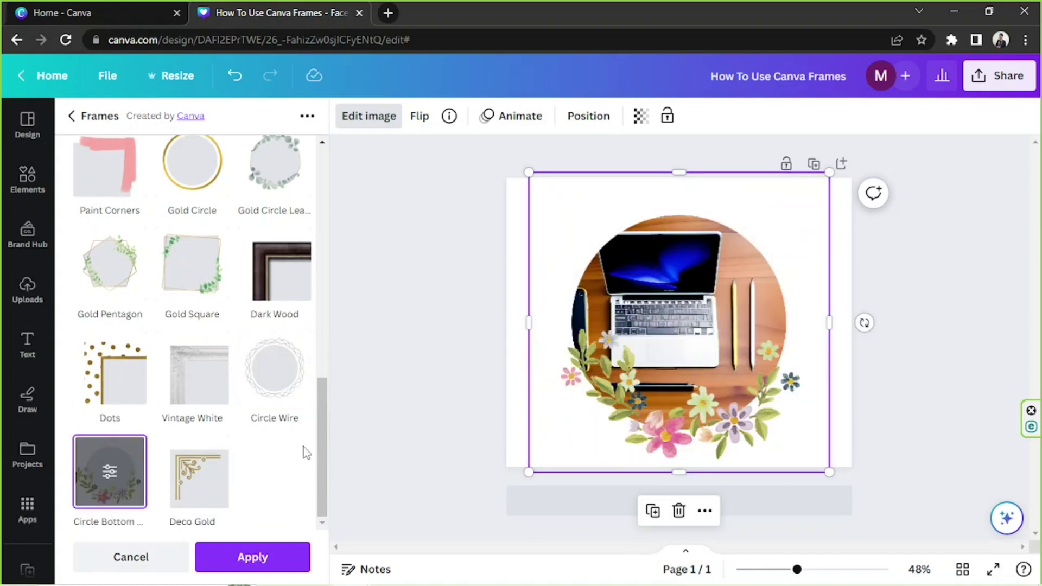
pyautogui.click(202, 478)
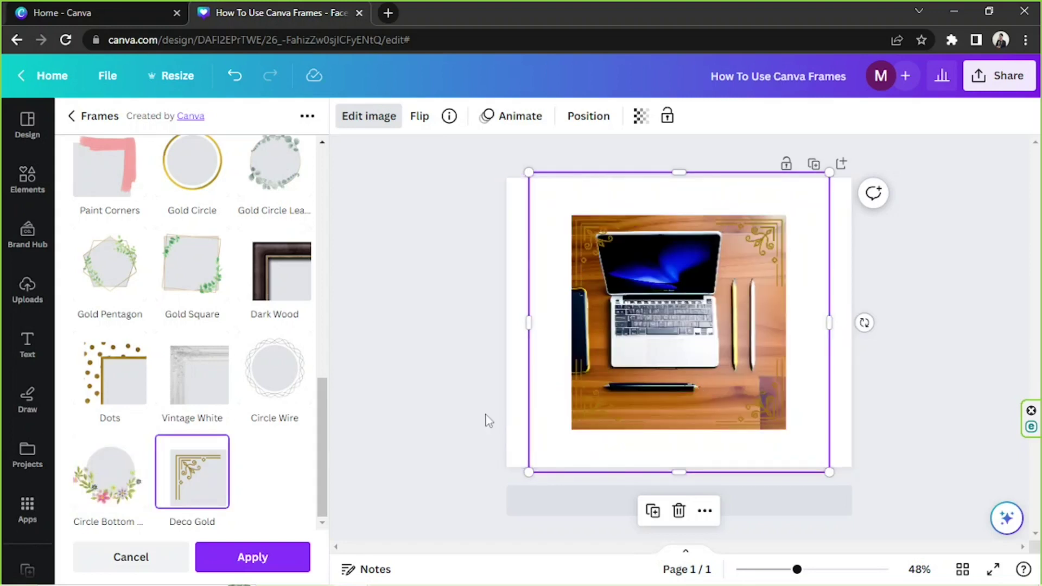
# - Look through the whole collection of frame effects, from None to Deco Gold
pyautogui.scroll(10, 242, 377)
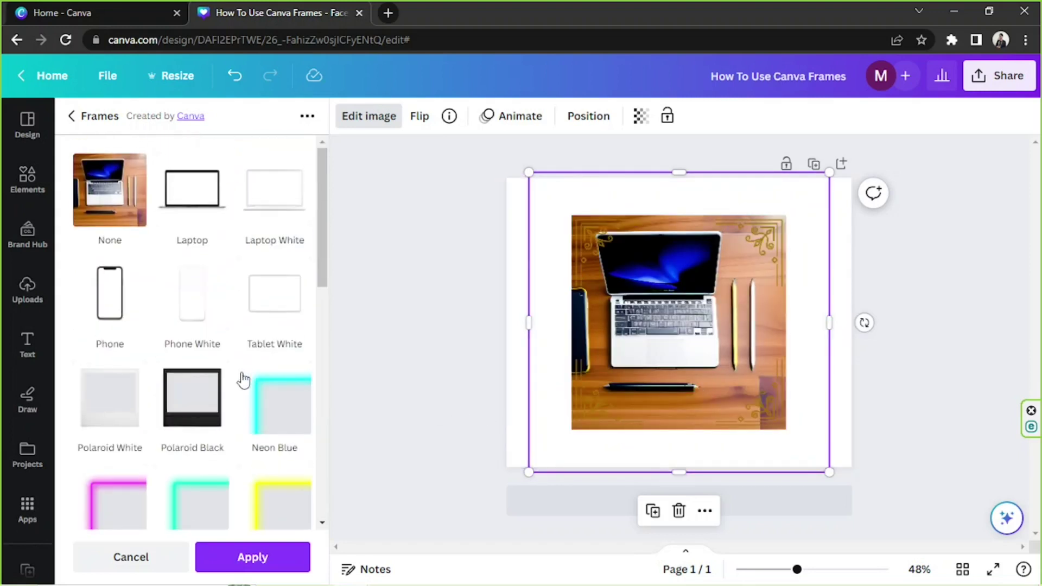
pyautogui.scroll(-10, 244, 378)
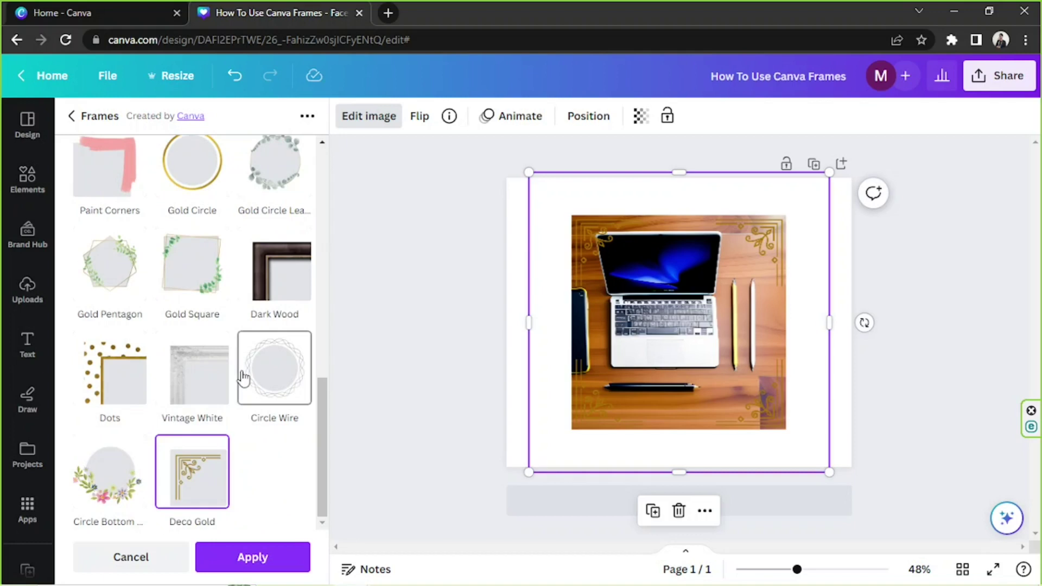
pyautogui.scroll(10, 244, 378)
pyautogui.scroll(1, 243, 377)
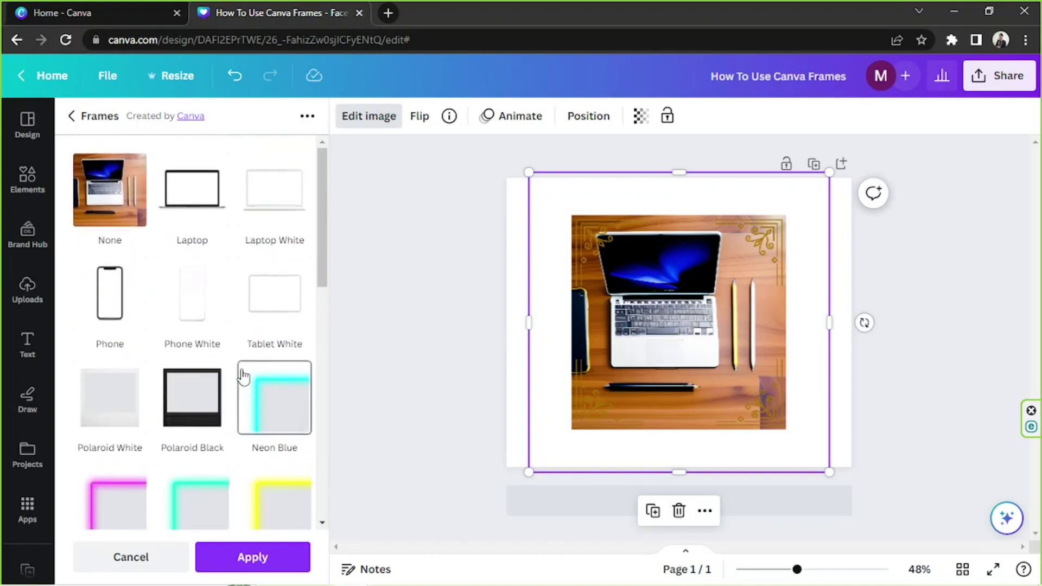
pyautogui.scroll(-10, 242, 378)
pyautogui.scroll(-3, 243, 377)
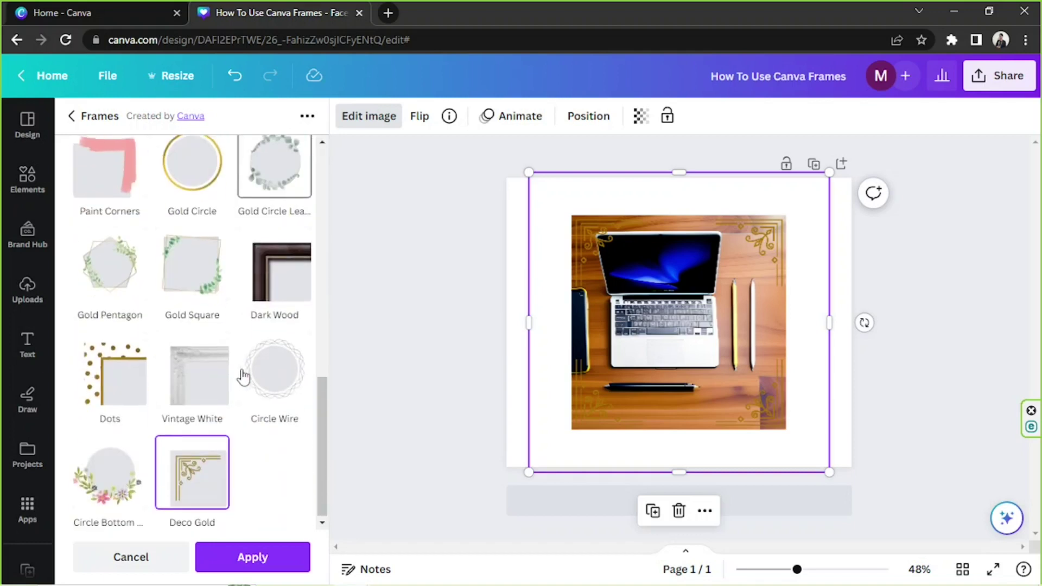
pyautogui.scroll(10, 243, 374)
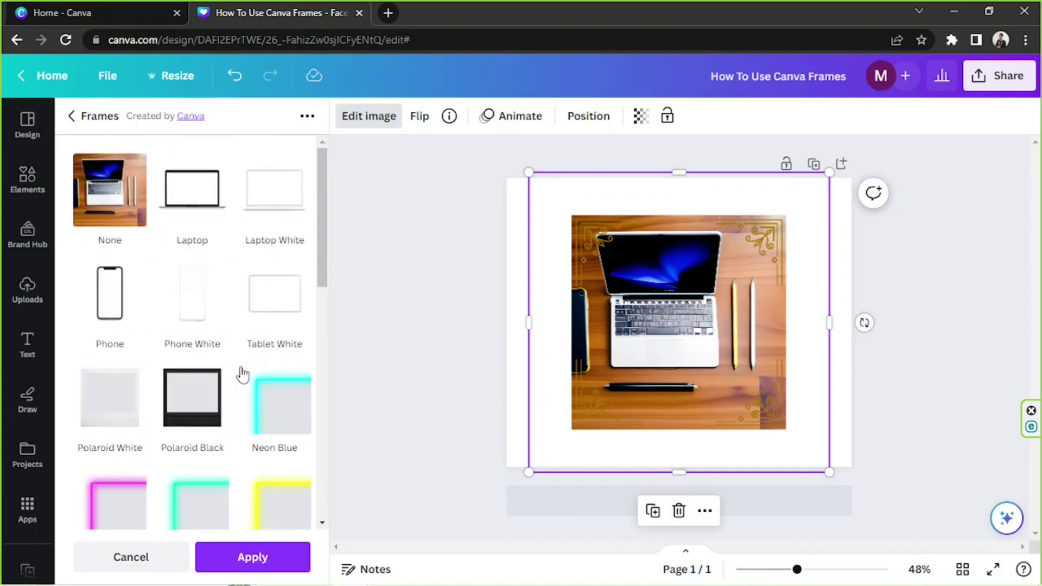
pyautogui.scroll(-7, 243, 375)
pyautogui.scroll(1, 243, 374)
pyautogui.scroll(-5, 244, 373)
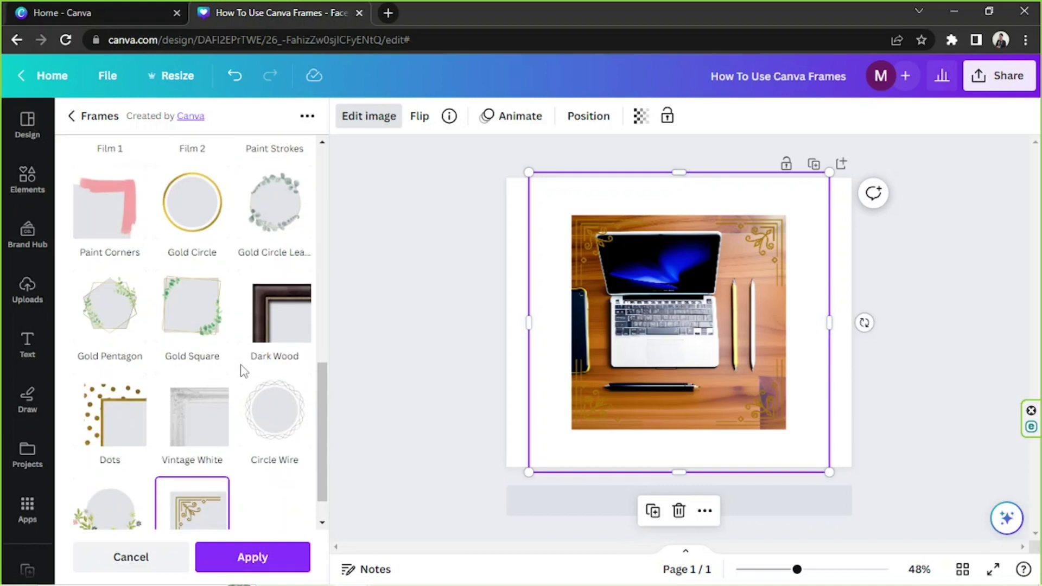
pyautogui.scroll(-1, 244, 372)
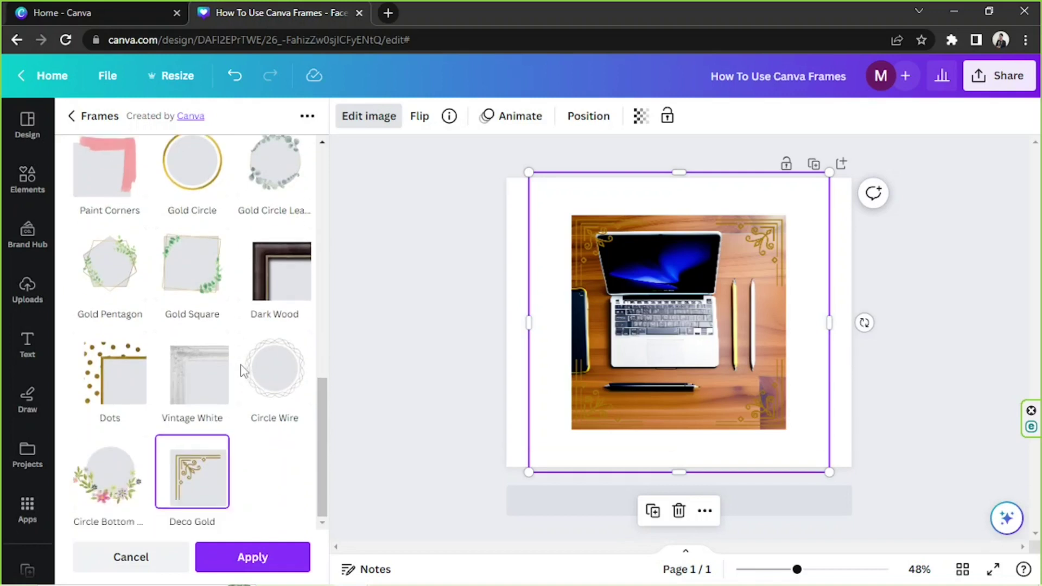
# - Set the laptop photo's frame to Gold Pentagon, apply it and leave the image editing
pyautogui.click(135, 266)
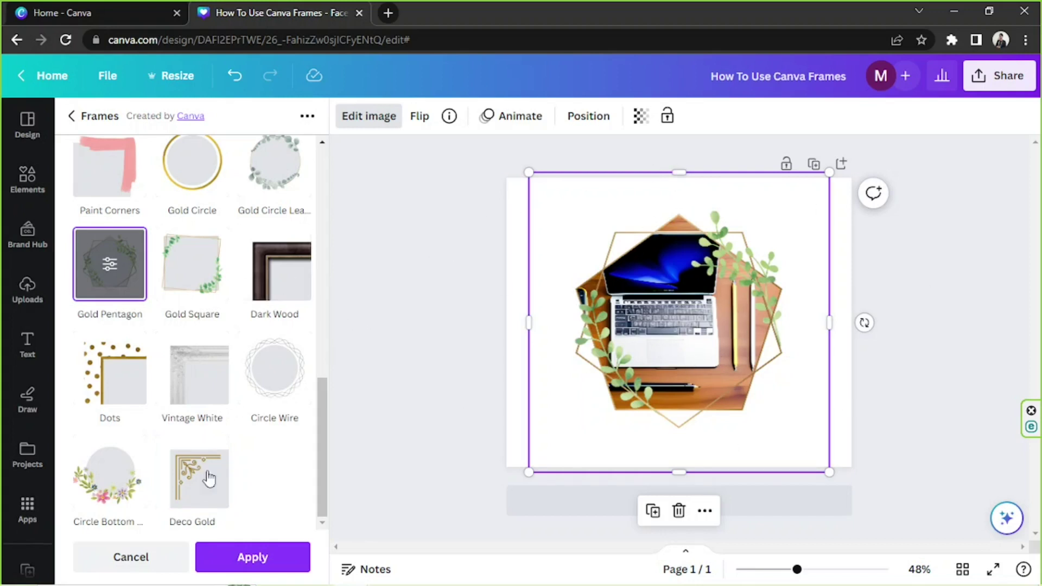
pyautogui.click(259, 560)
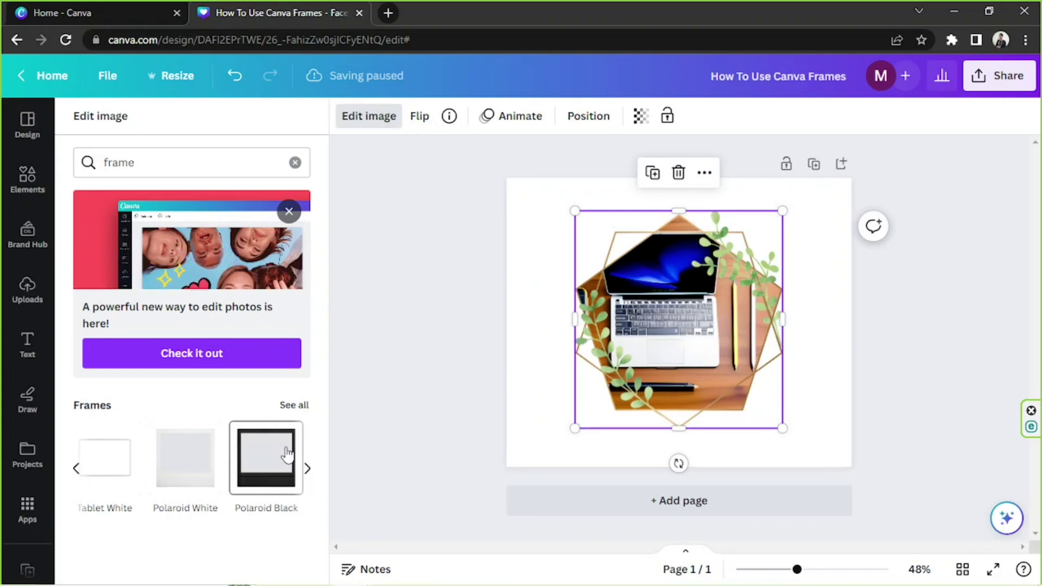
pyautogui.click(287, 453)
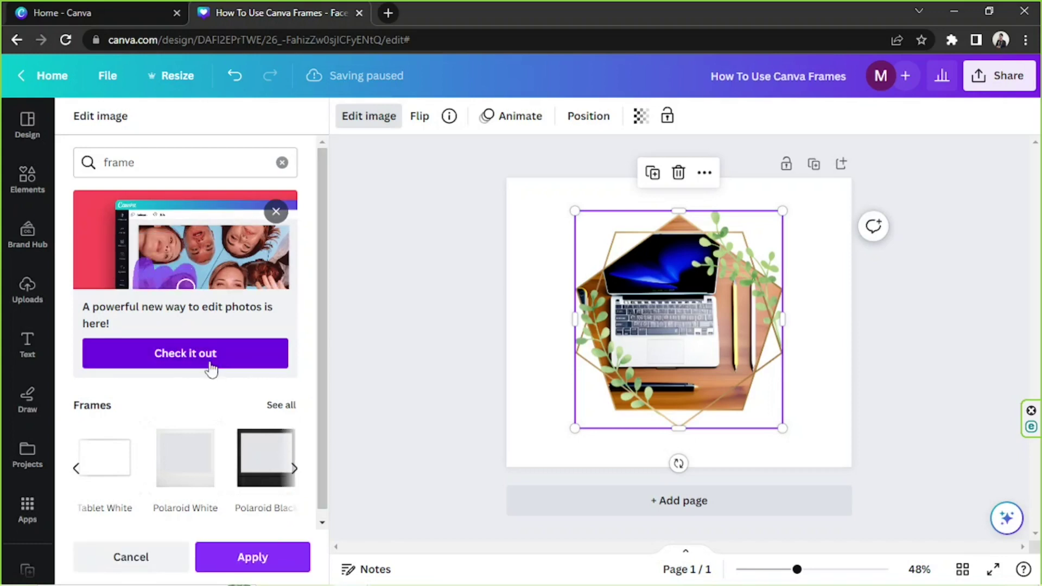
pyautogui.click(278, 357)
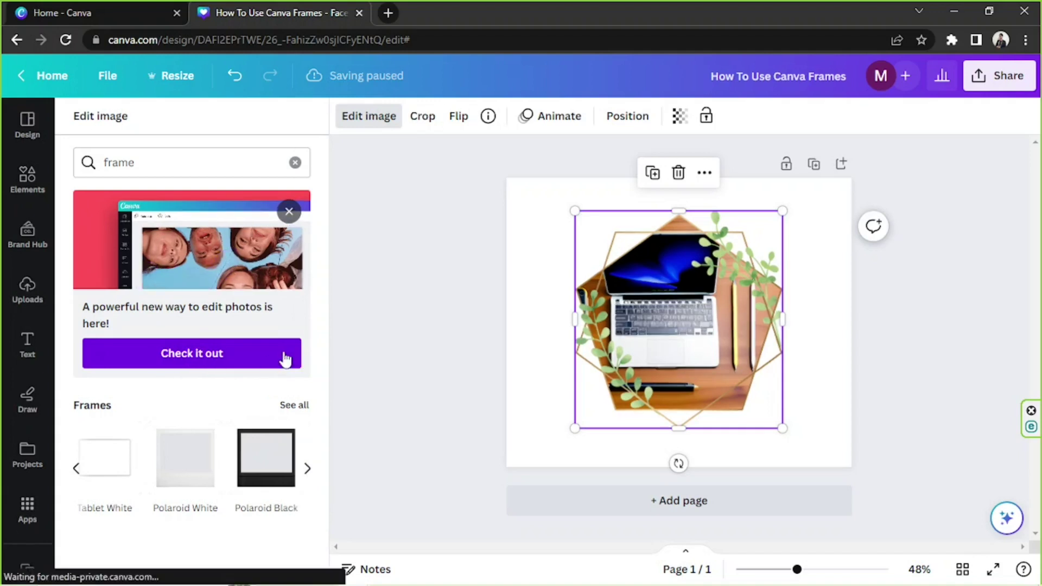
pyautogui.click(572, 228)
pyautogui.click(603, 330)
pyautogui.moveTo(447, 223); pyautogui.dragTo(869, 435)
pyautogui.click(841, 360)
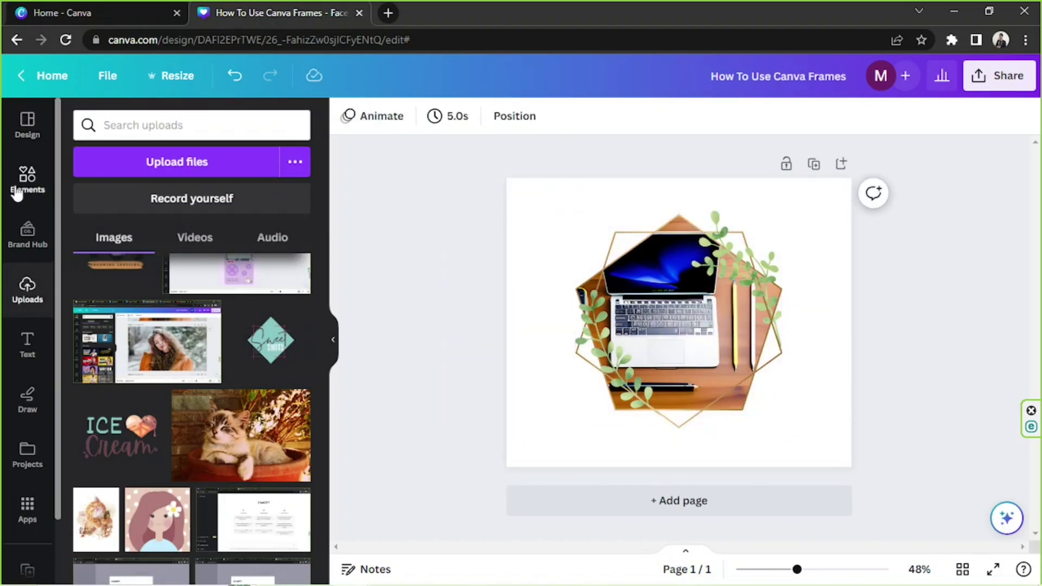
# - Search the elements for "polaroid" and browse the matching graphics
pyautogui.click(32, 182)
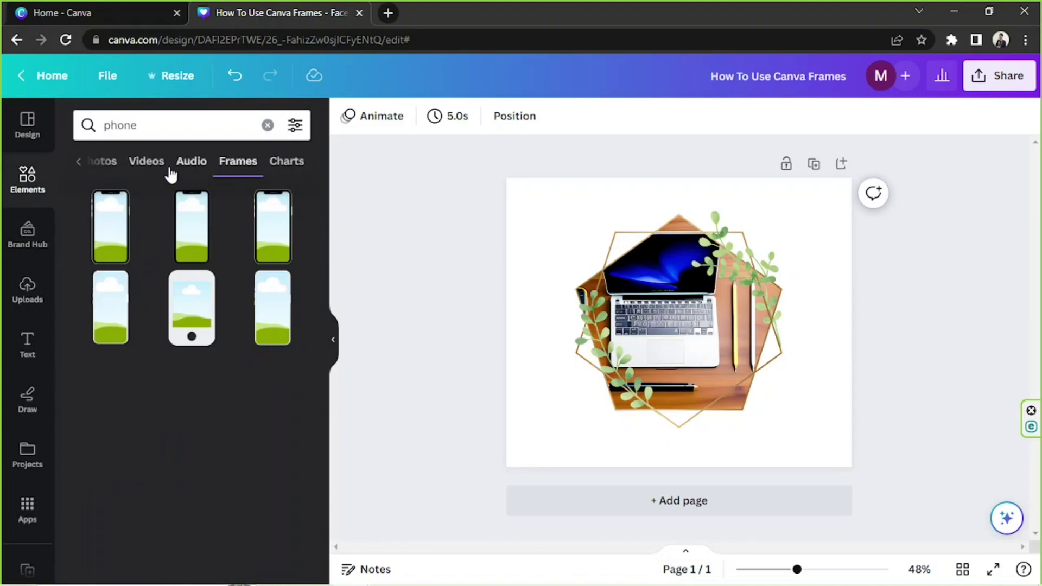
pyautogui.click(80, 161)
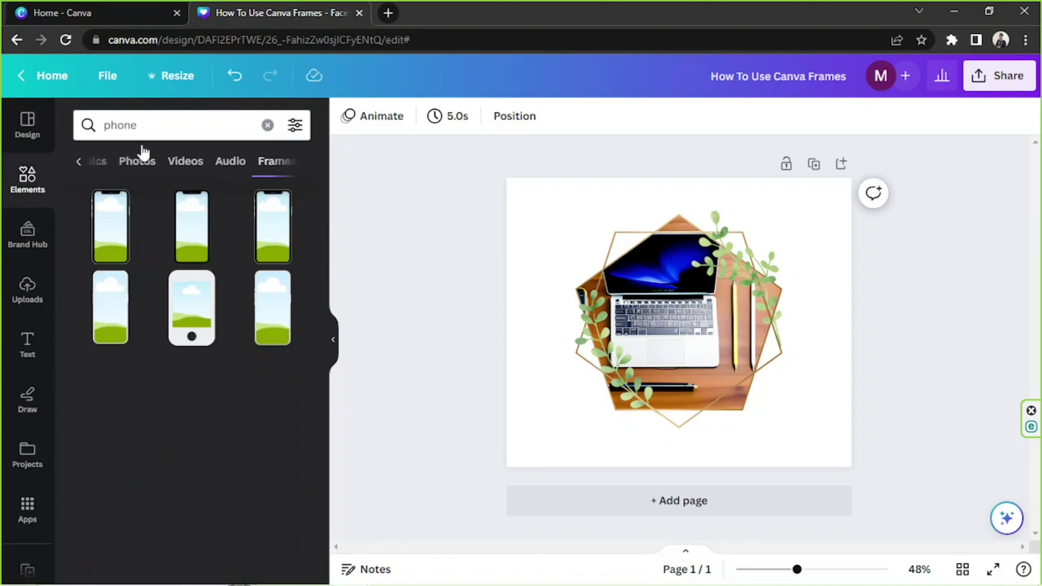
pyautogui.doubleClick(217, 126)
pyautogui.press('BackSpace')
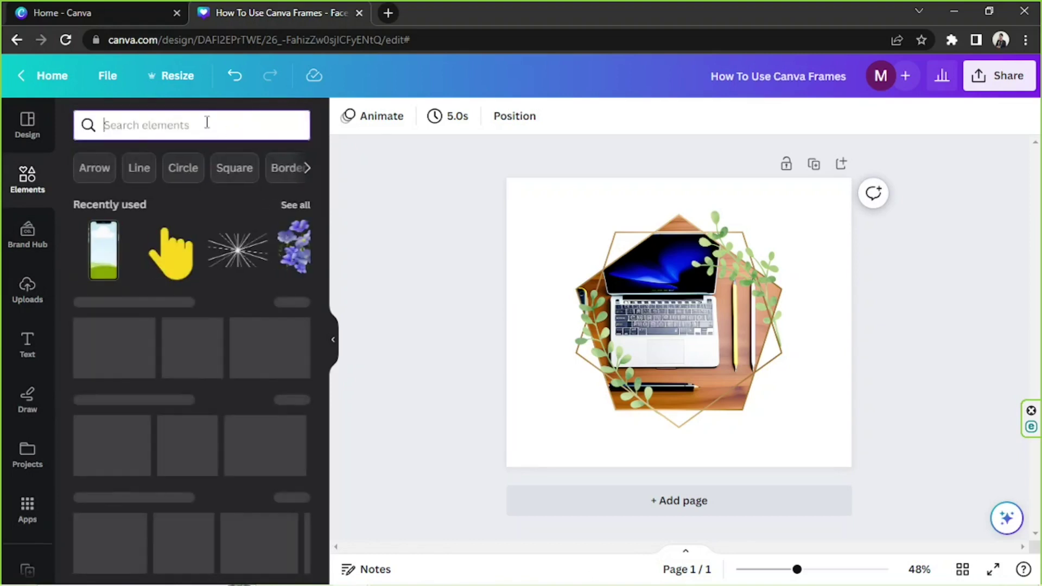
pyautogui.write('polaroid')
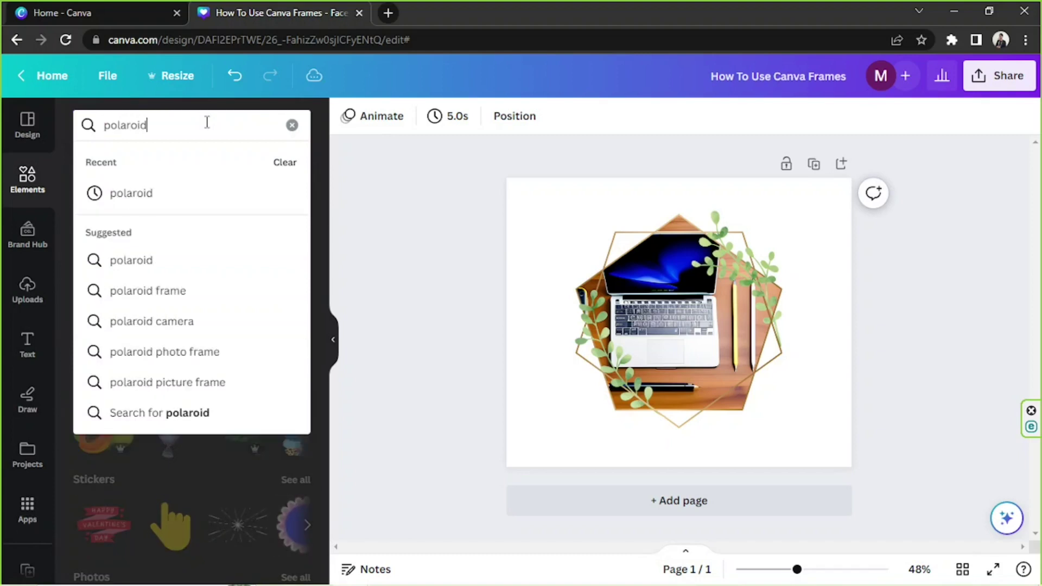
pyautogui.press('Return')
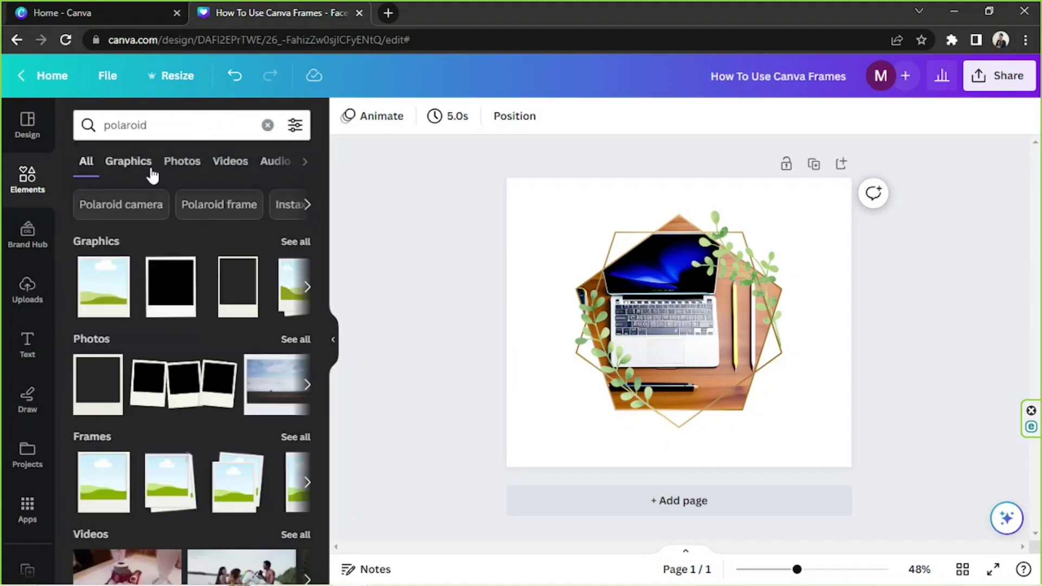
pyautogui.click(134, 165)
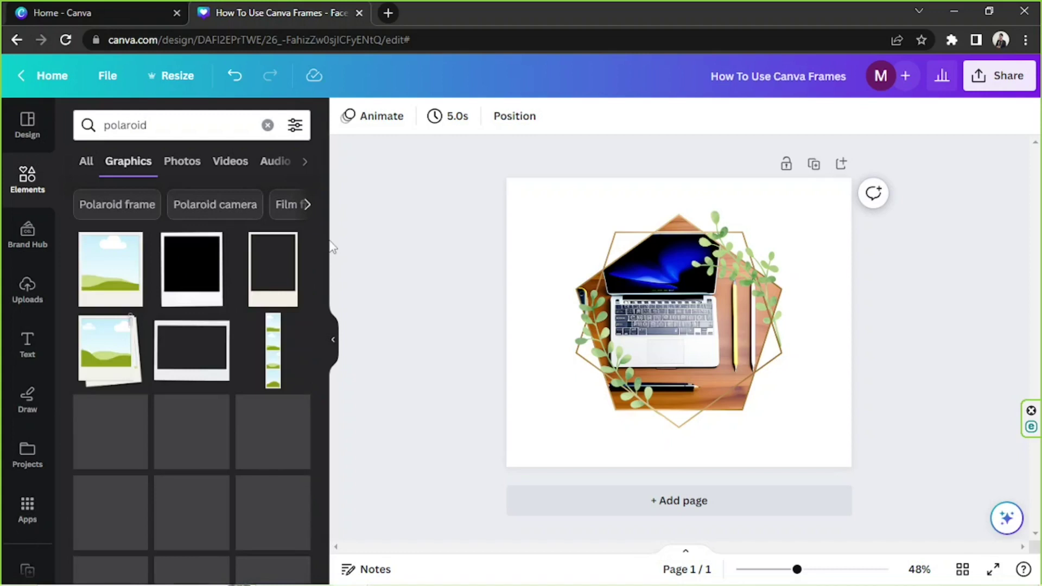
pyautogui.scroll(-5, 273, 285)
pyautogui.scroll(-1, 273, 285)
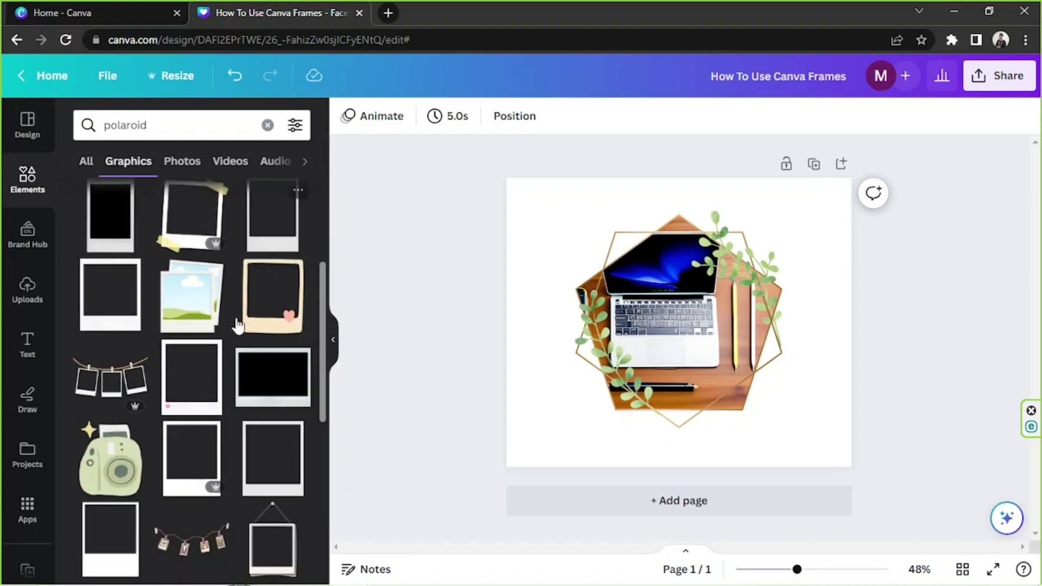
pyautogui.scroll(-8, 249, 350)
pyautogui.scroll(10, 249, 344)
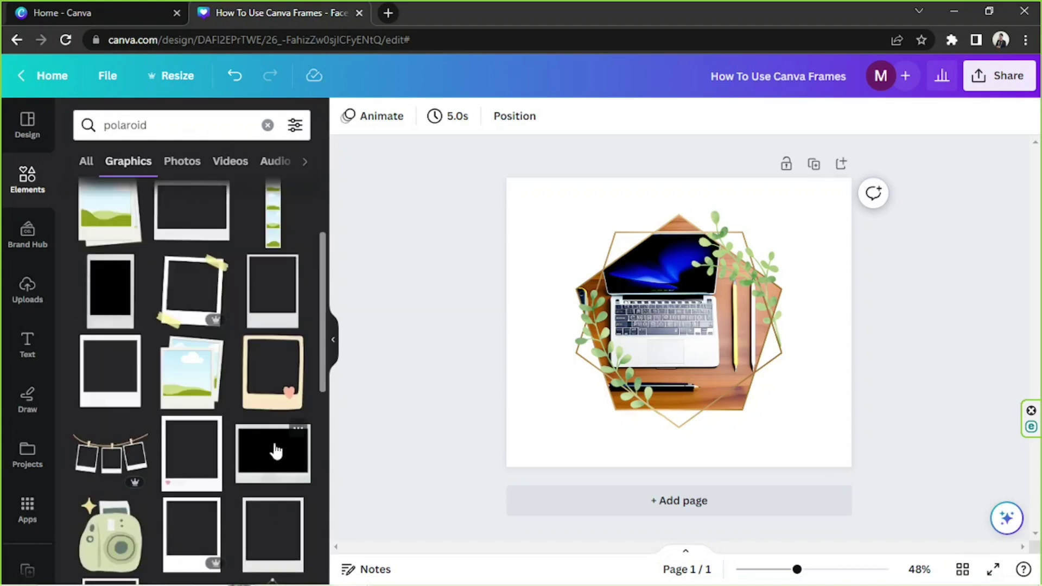
pyautogui.click(722, 331)
pyautogui.press('Delete')
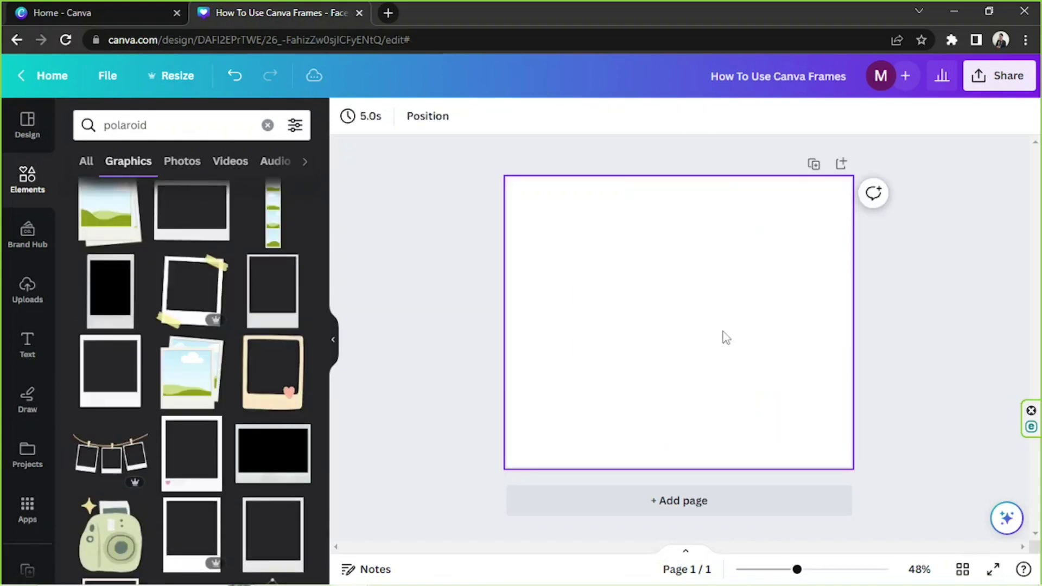
pyautogui.hotkey('ctrl', 'z')
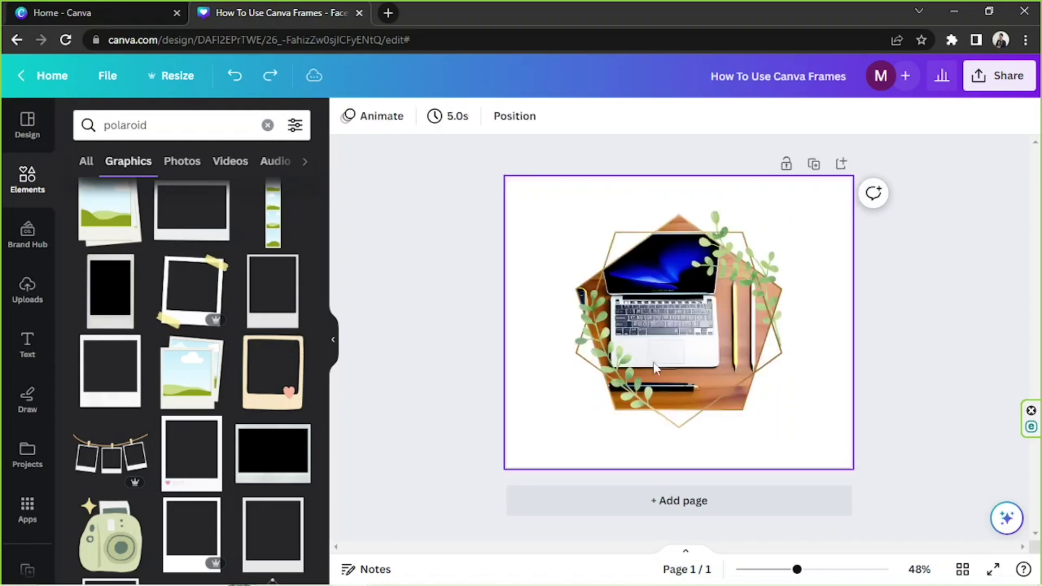
# - Add a second page and place the cream polaroid graphic with the pink heart on it, enlarged and centred
pyautogui.click(654, 275)
pyautogui.click(676, 493)
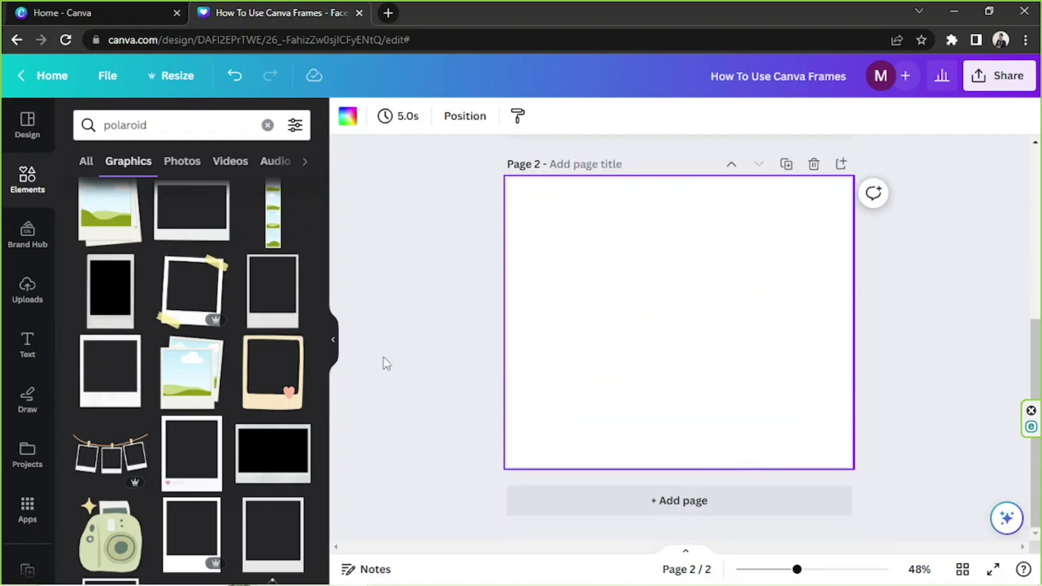
pyautogui.click(279, 386)
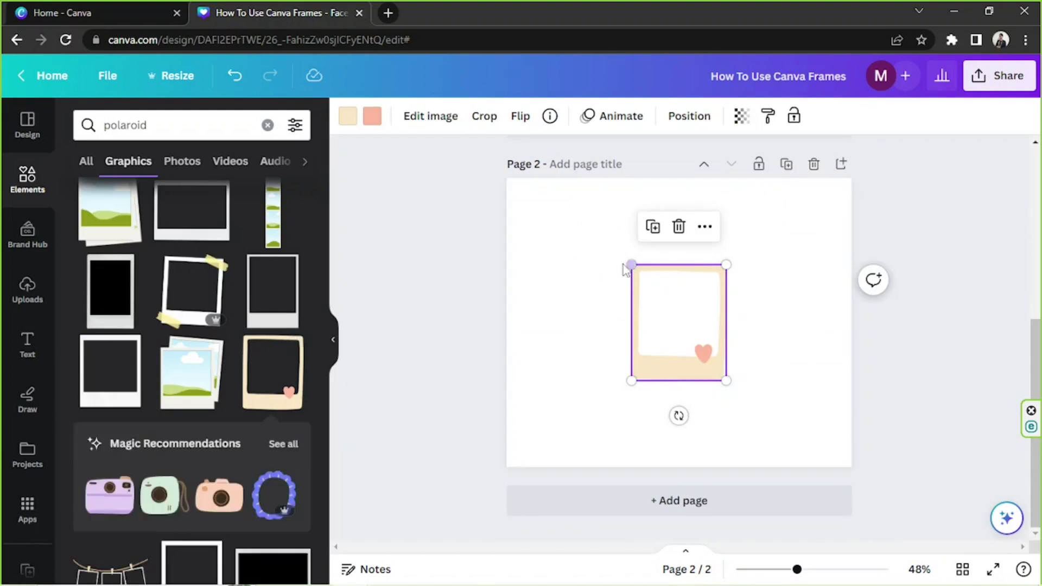
pyautogui.moveTo(631, 264); pyautogui.dragTo(510, 208)
pyautogui.moveTo(647, 312); pyautogui.dragTo(687, 358)
pyautogui.click(878, 378)
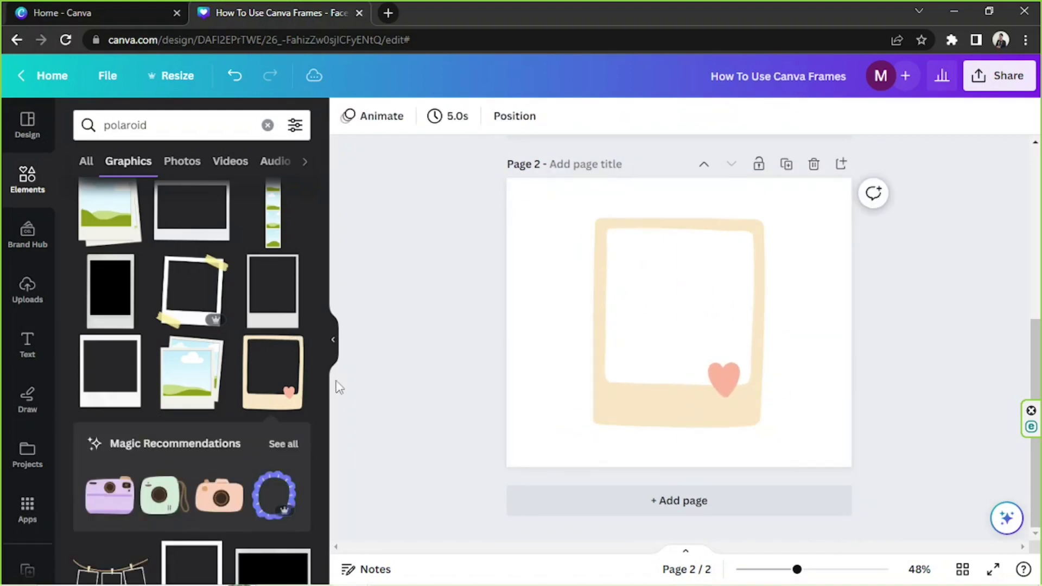
# - Try the uploaded cat photo on the polaroid page and remove it again
pyautogui.click(23, 290)
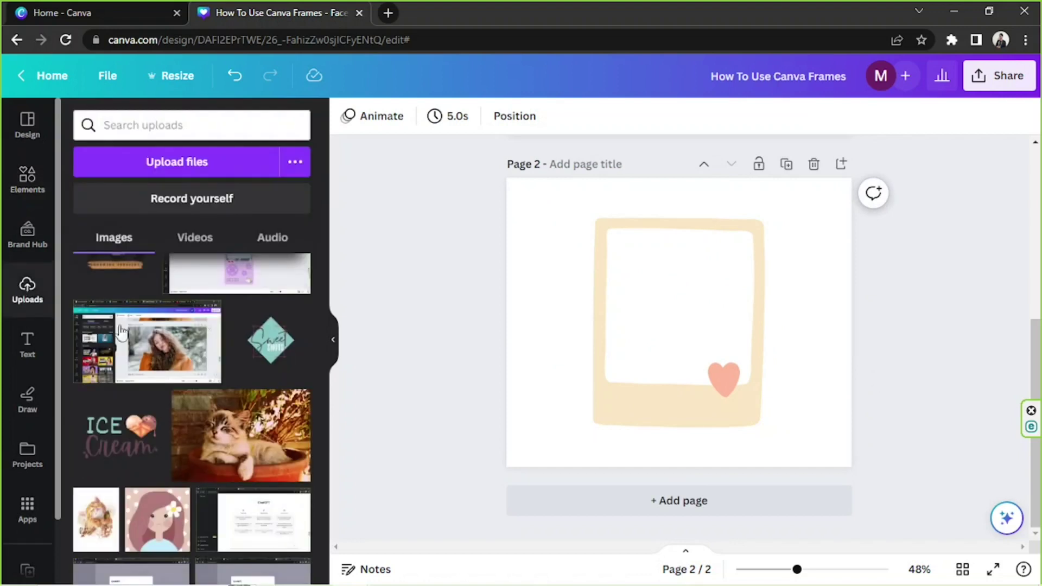
pyautogui.click(220, 434)
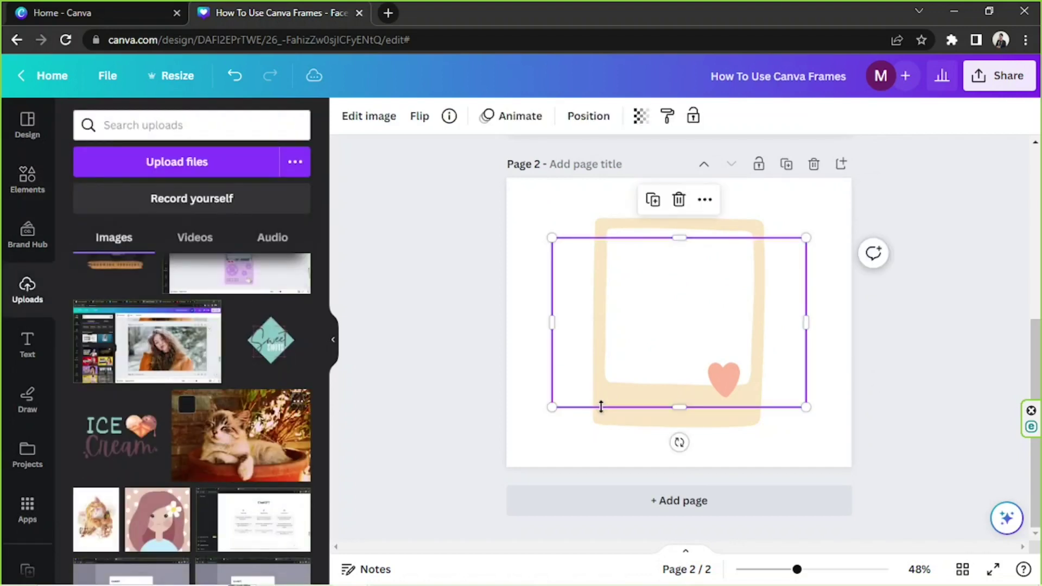
pyautogui.click(679, 201)
# - Place the uploaded illustration of the girl with a flower over the polaroid and size it to cover the opening
pyautogui.click(139, 503)
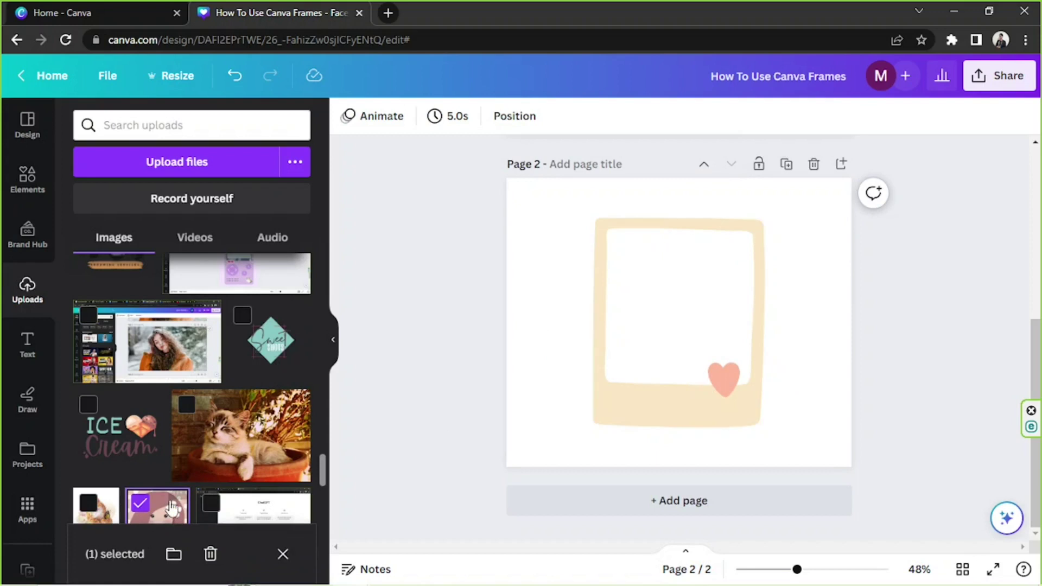
pyautogui.click(176, 500)
pyautogui.click(163, 514)
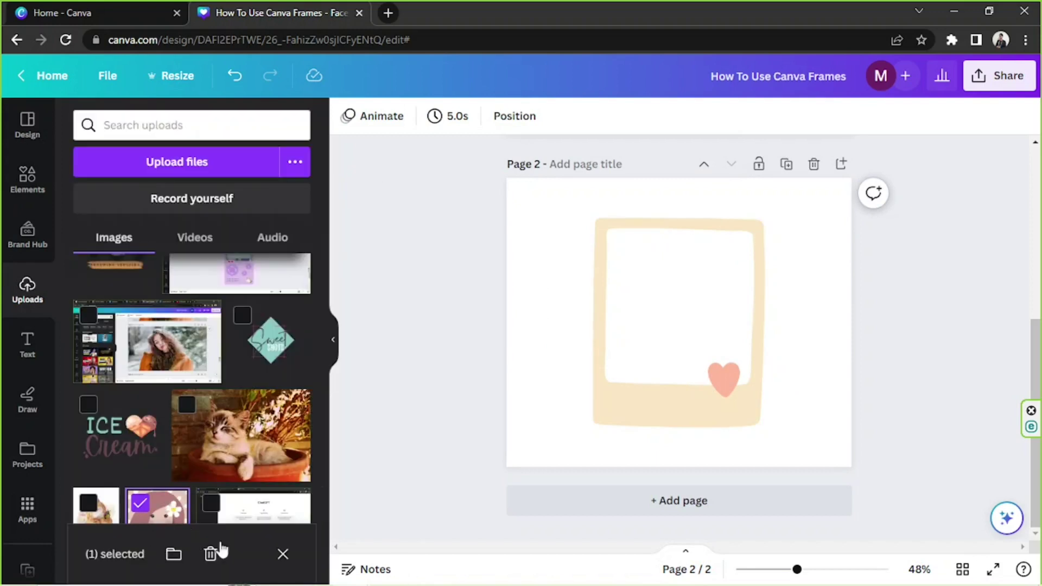
pyautogui.click(283, 558)
pyautogui.moveTo(175, 542); pyautogui.dragTo(701, 300)
pyautogui.moveTo(759, 383)
pyautogui.mouseDown()
pyautogui.moveTo(745, 363)
pyautogui.moveTo(761, 384)
pyautogui.mouseUp()
pyautogui.moveTo(721, 336); pyautogui.dragTo(722, 347)
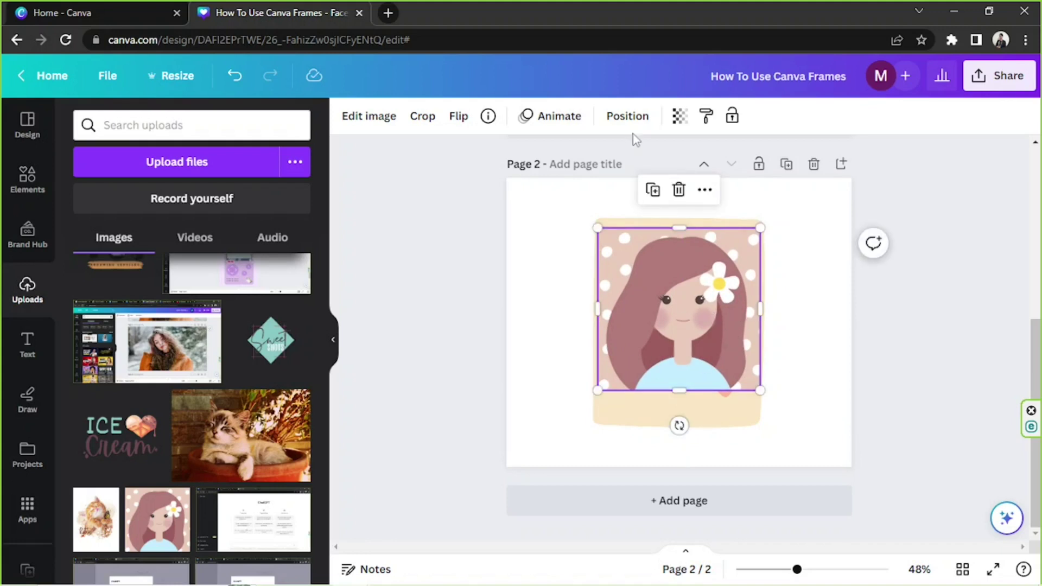
# - Send the girl illustration behind the polaroid frame so the frame and heart overlap it
pyautogui.click(629, 116)
pyautogui.click(266, 204)
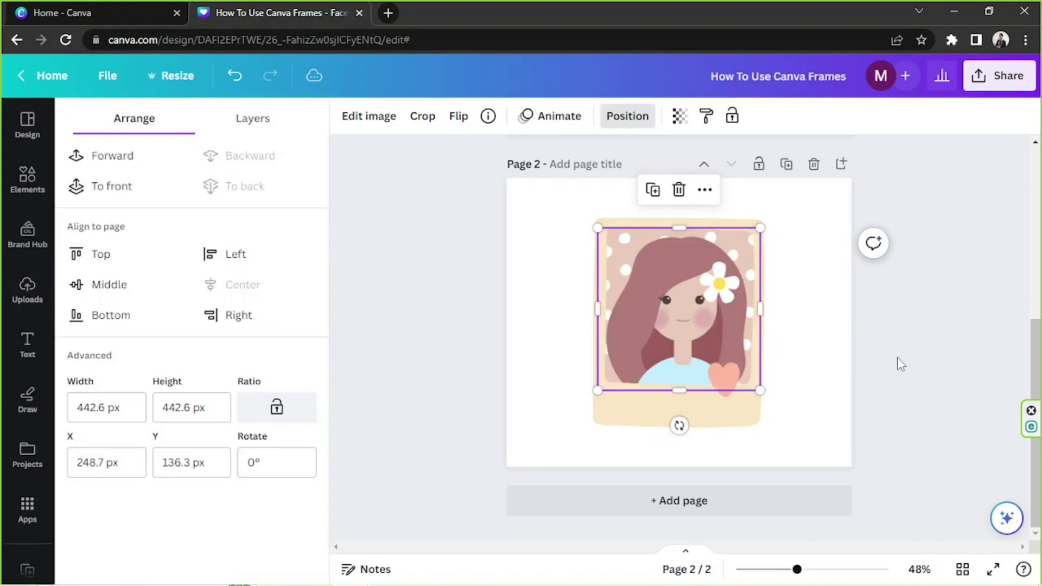
pyautogui.click(923, 395)
# - Enlarge the polaroid and girl illustration together to nearly the full page height and shift them toward the page's left side
pyautogui.moveTo(453, 198); pyautogui.dragTo(785, 424)
pyautogui.moveTo(714, 348); pyautogui.dragTo(644, 315)
pyautogui.moveTo(696, 399); pyautogui.dragTo(738, 434)
pyautogui.moveTo(672, 345); pyautogui.dragTo(668, 354)
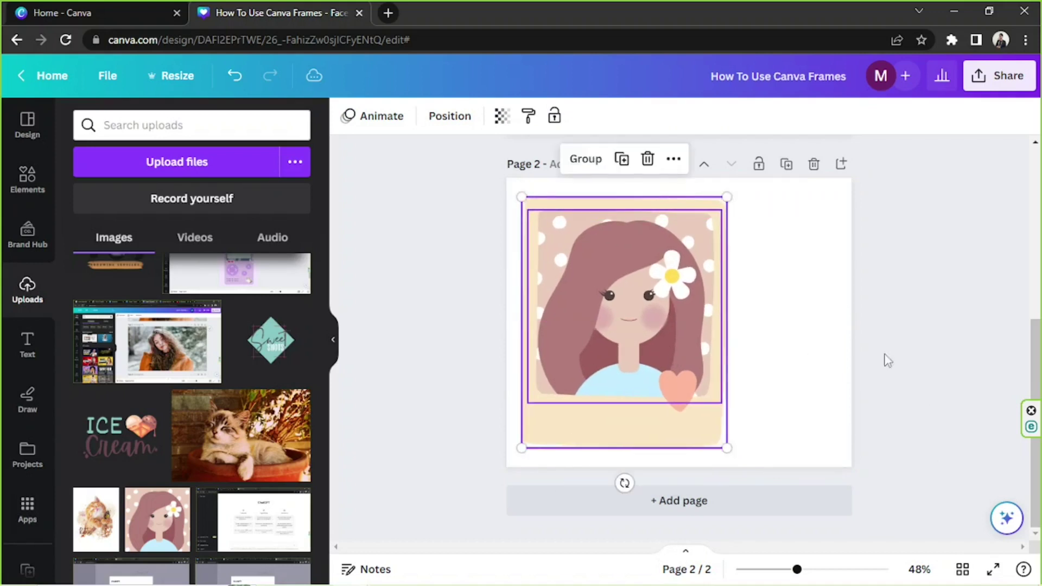
pyautogui.click(951, 361)
# - Return to the polaroid graphics and browse further down for other frame designs
pyautogui.scroll(3, 140, 312)
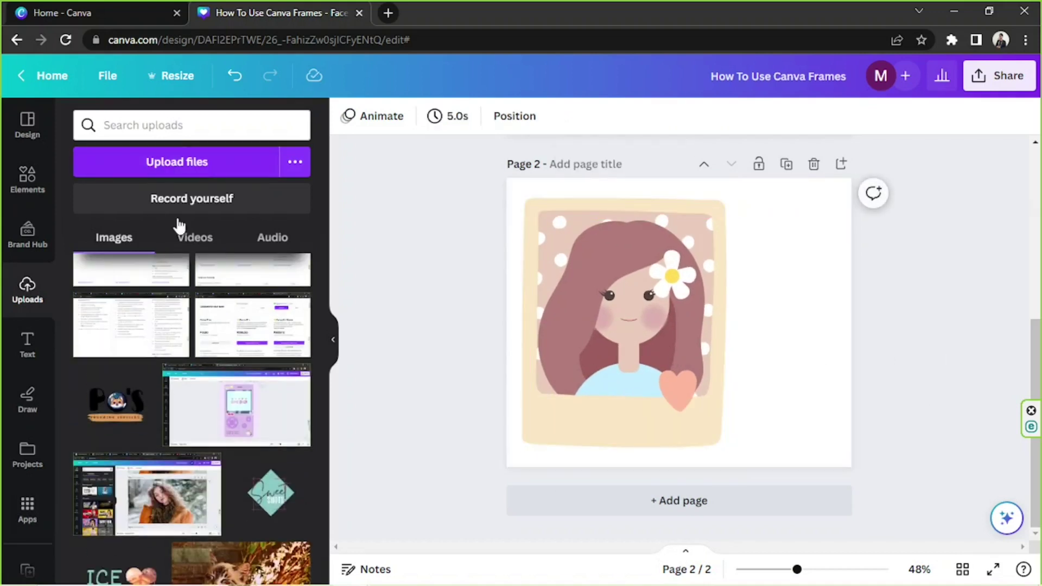
pyautogui.click(25, 185)
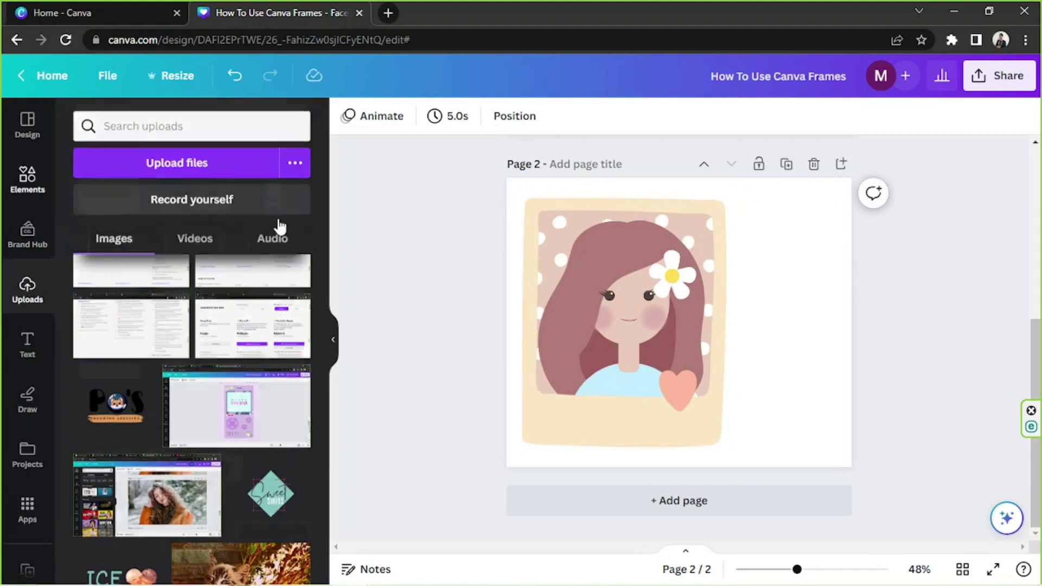
pyautogui.scroll(-5, 250, 261)
pyautogui.scroll(-5, 251, 267)
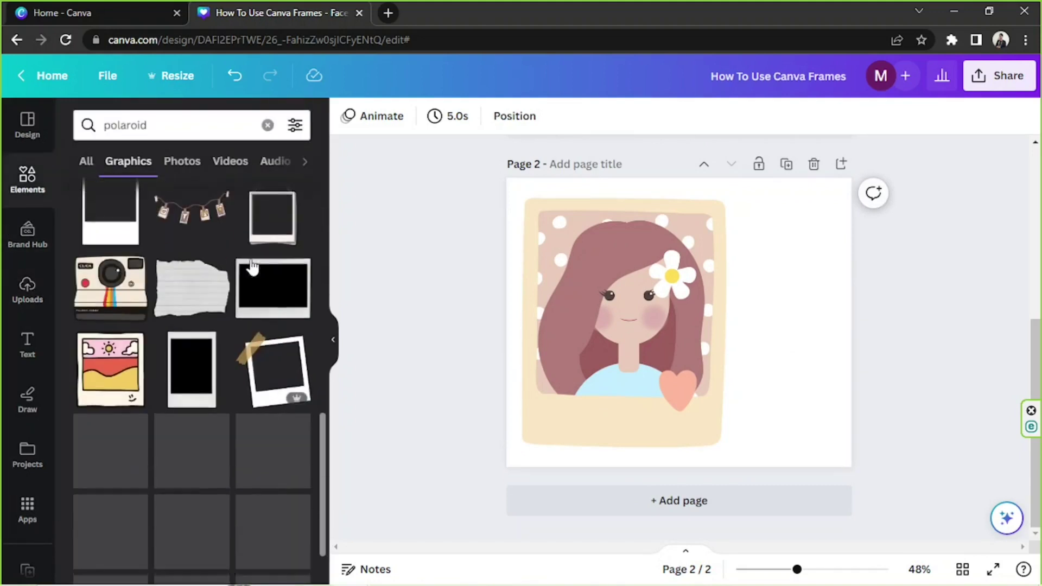
pyautogui.scroll(-3, 253, 266)
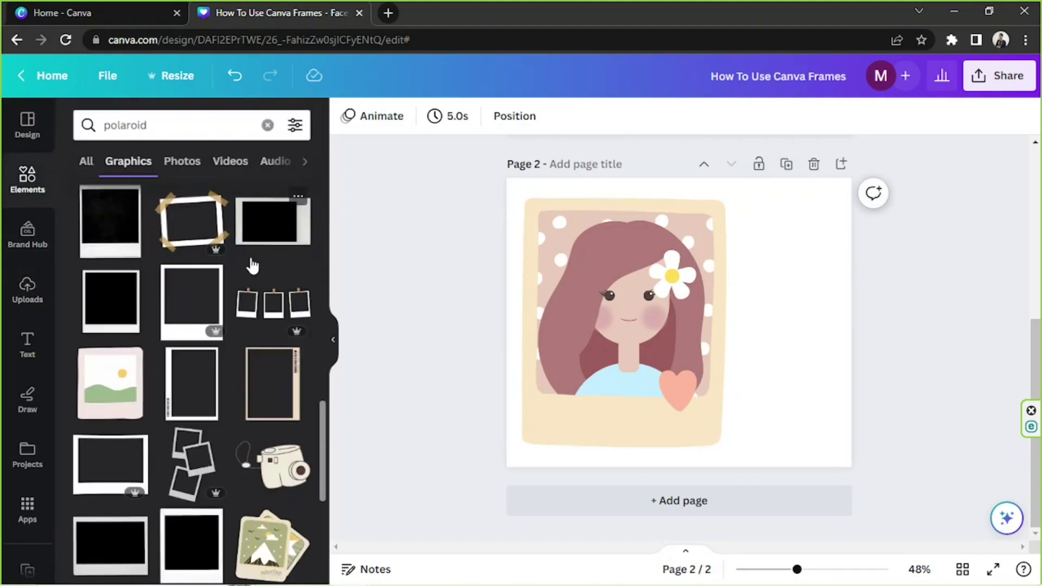
pyautogui.scroll(-2, 253, 266)
pyautogui.scroll(-3, 253, 266)
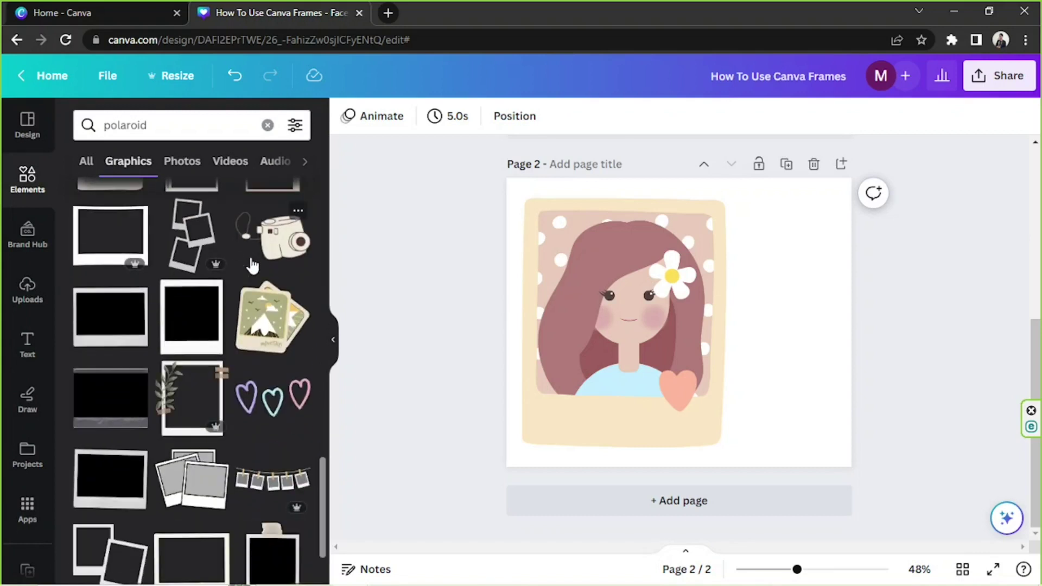
pyautogui.scroll(-2, 253, 266)
# - Try the polaroid frame with a leafy branch and tape beside the girl's portrait and remove it again
pyautogui.click(179, 321)
pyautogui.moveTo(697, 326); pyautogui.dragTo(761, 329)
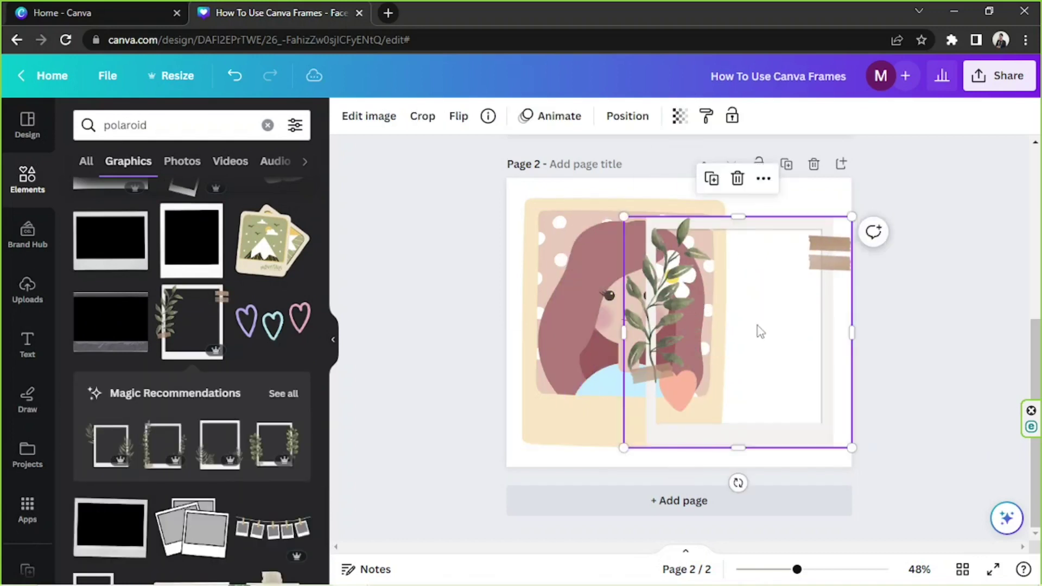
pyautogui.press('Delete')
pyautogui.scroll(-5, 152, 323)
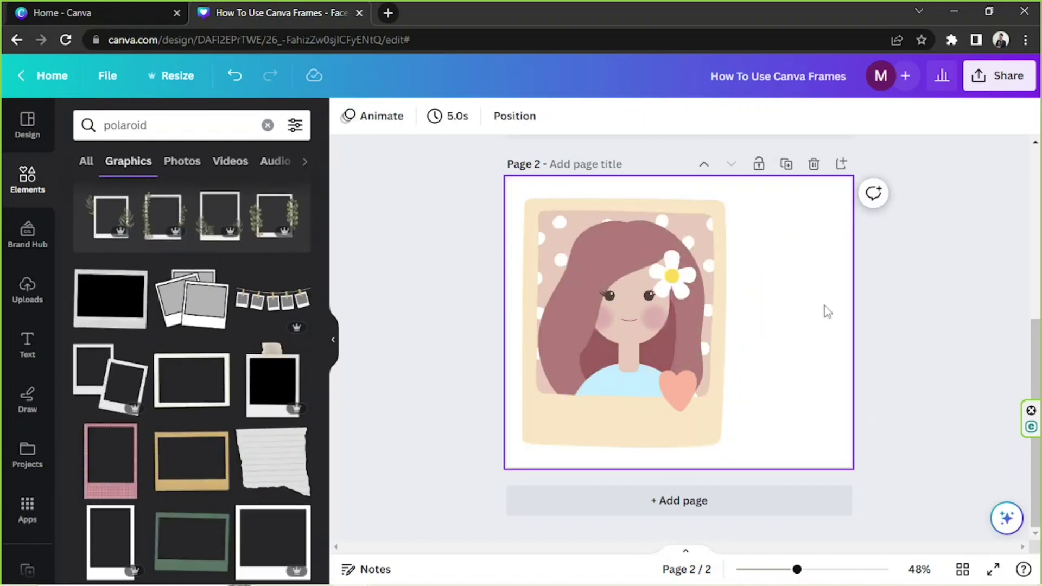
# - Hide the graphics results and centre the framed girl portrait horizontally on page 2
pyautogui.click(333, 355)
pyautogui.moveTo(534, 358); pyautogui.dragTo(589, 359)
pyautogui.click(793, 379)
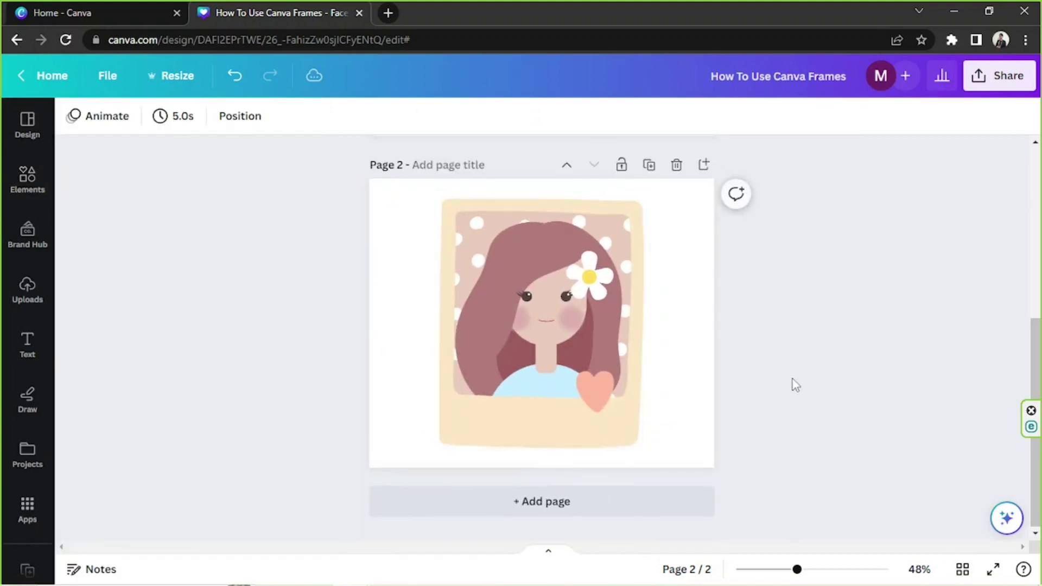
# - Compare the framed laptop photo on page 1 with the polaroid portrait on page 2
pyautogui.scroll(6, 793, 378)
pyautogui.scroll(-5, 795, 380)
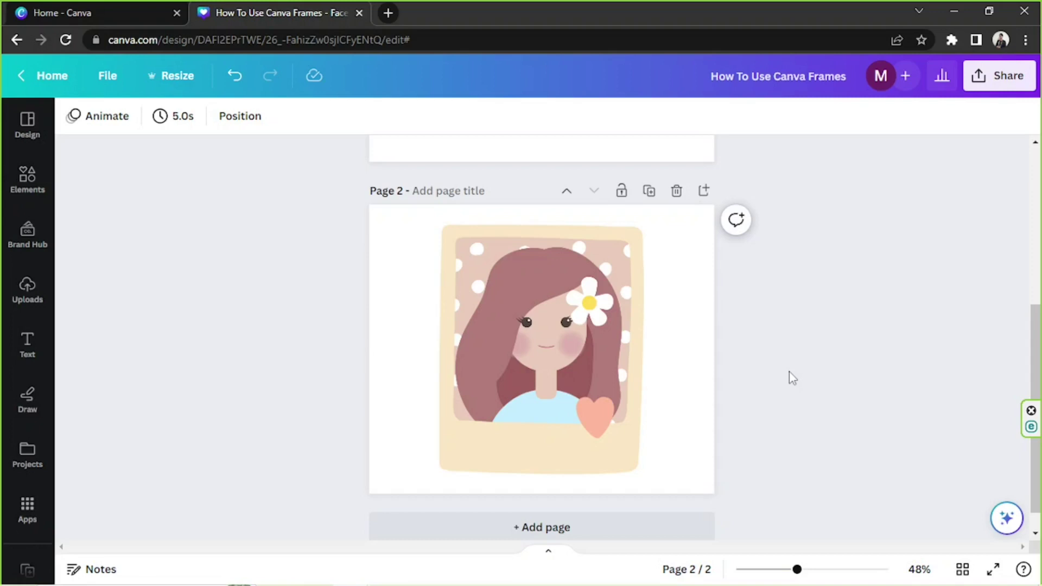
pyautogui.scroll(5, 600, 354)
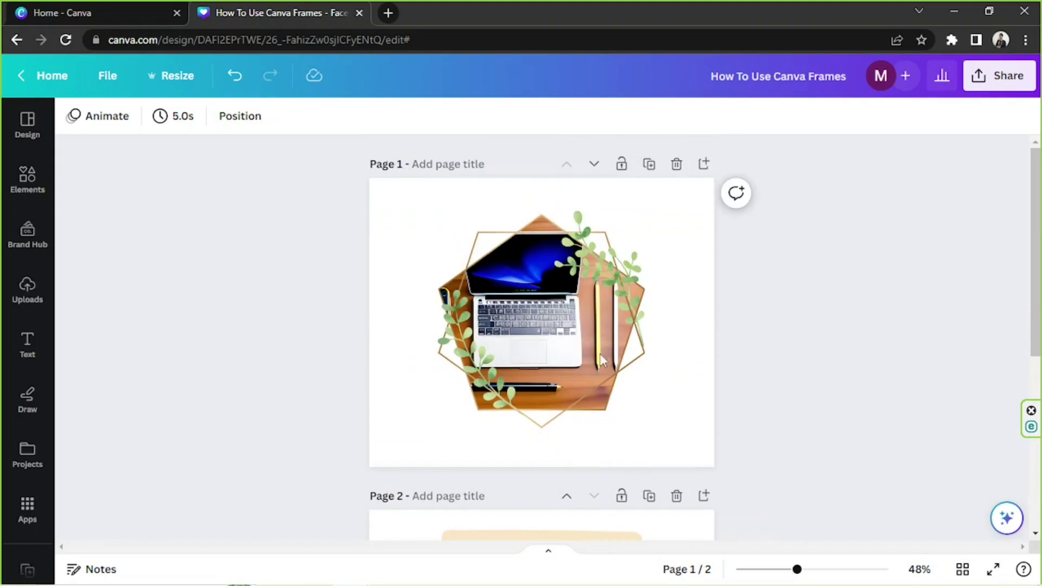
pyautogui.moveTo(417, 255); pyautogui.dragTo(823, 458)
pyautogui.click(877, 401)
pyautogui.scroll(-4, 817, 371)
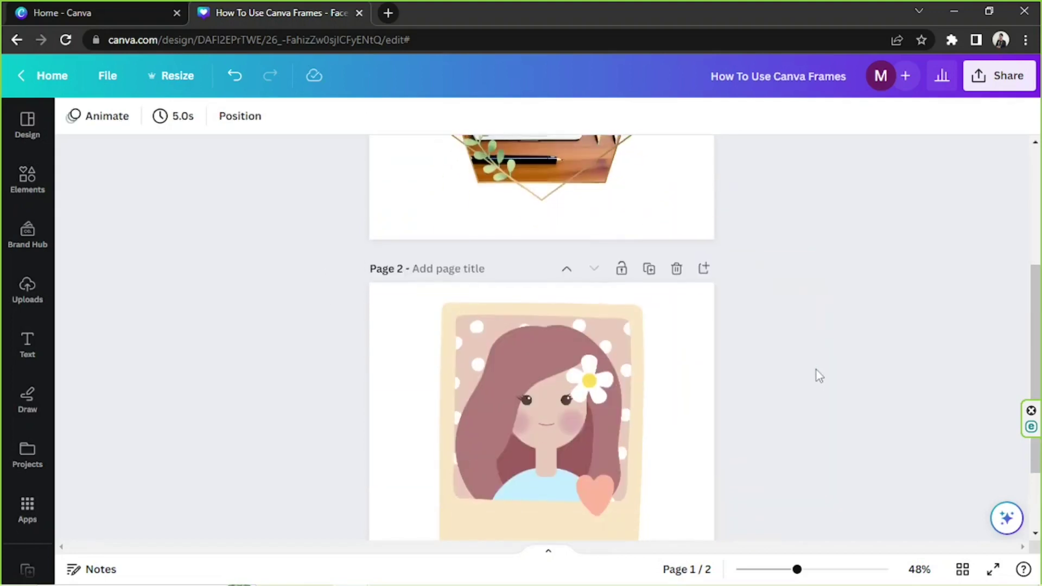
pyautogui.scroll(2, 817, 371)
pyautogui.scroll(1, 816, 370)
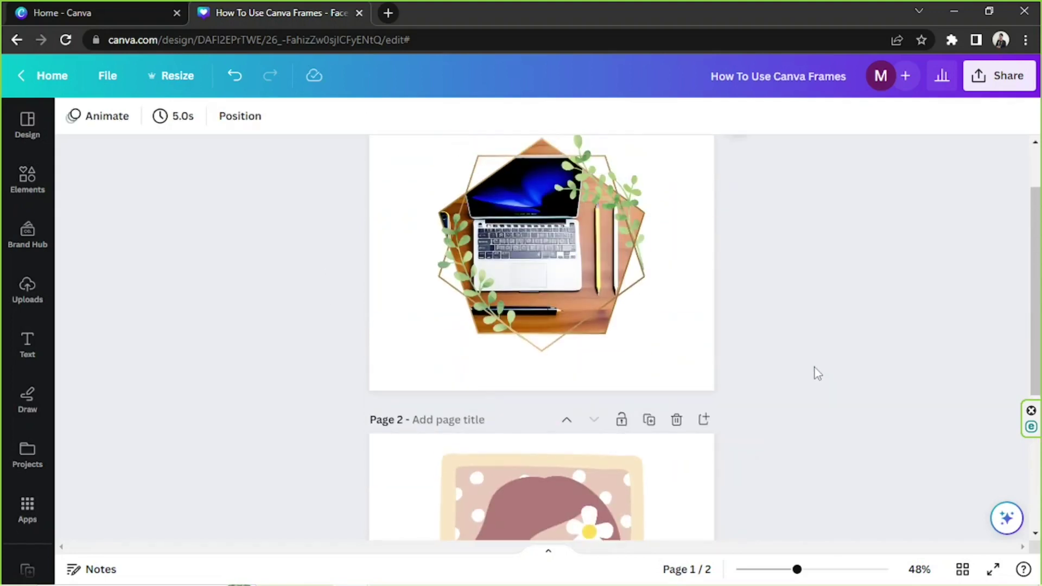
pyautogui.scroll(2, 816, 367)
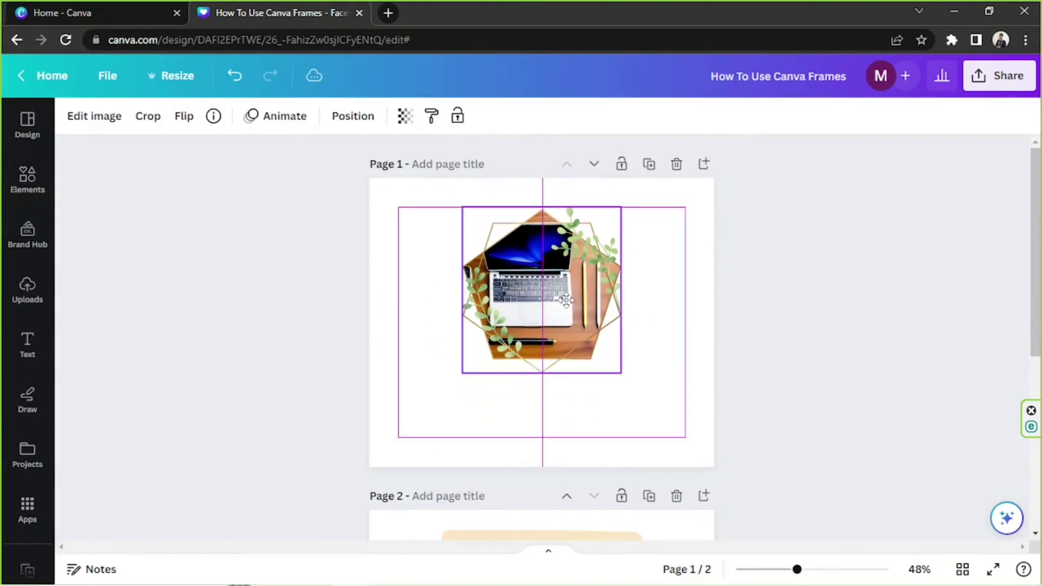
# - Search the elements for "WEDDING" and browse the matching photos
pyautogui.click(39, 177)
pyautogui.write('WEDDING')
pyautogui.press('Return')
pyautogui.click(182, 162)
pyautogui.scroll(-3, 244, 228)
# - Clear page 1 and place the photo of the embracing bride and groom among trees on it
pyautogui.moveTo(131, 396); pyautogui.dragTo(679, 290)
pyautogui.press('Delete')
pyautogui.press('Delete')
pyautogui.scroll(-5, 239, 369)
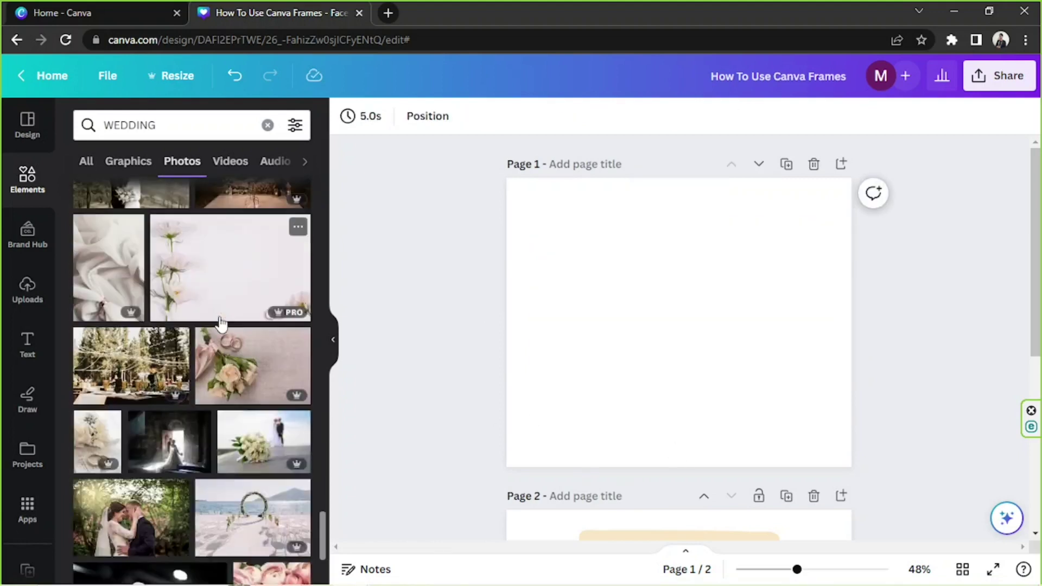
pyautogui.moveTo(131, 364); pyautogui.dragTo(547, 347)
# - Apply the Gold Pentagon frame effect to the bride and groom photo and enlarge it slightly
pyautogui.click(371, 116)
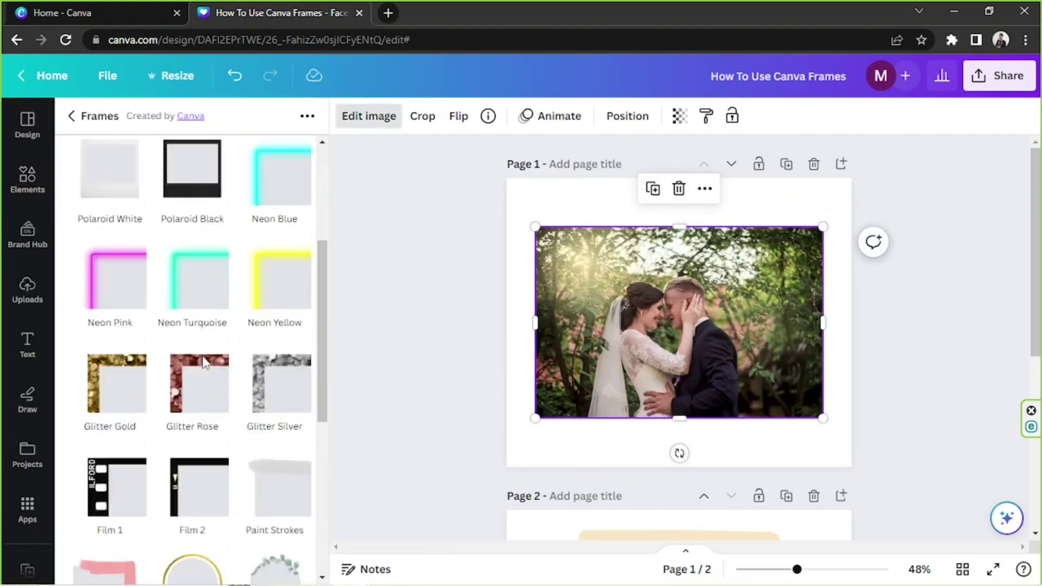
pyautogui.scroll(2, 202, 364)
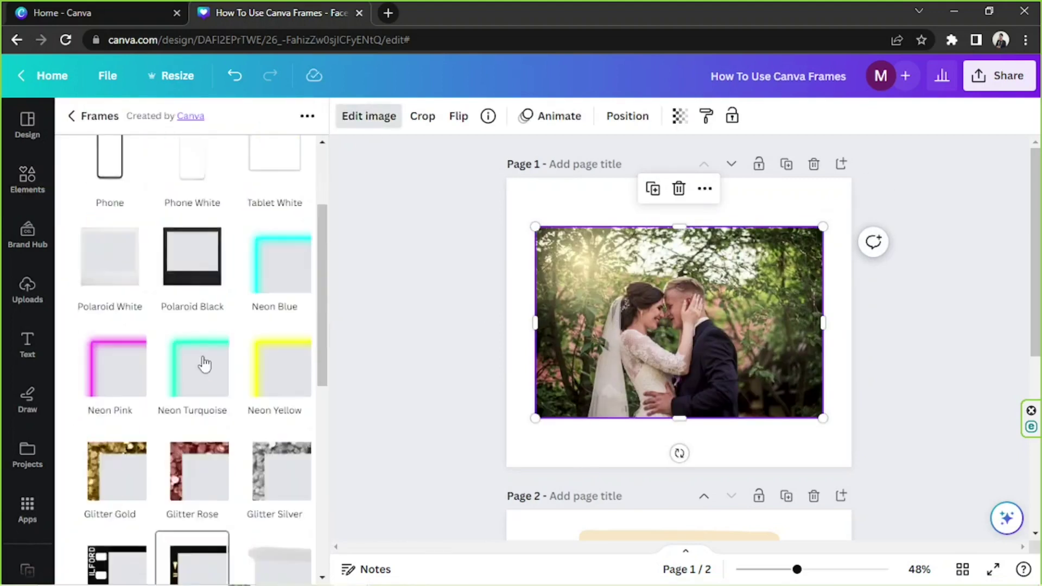
pyautogui.scroll(-5, 206, 363)
pyautogui.click(110, 471)
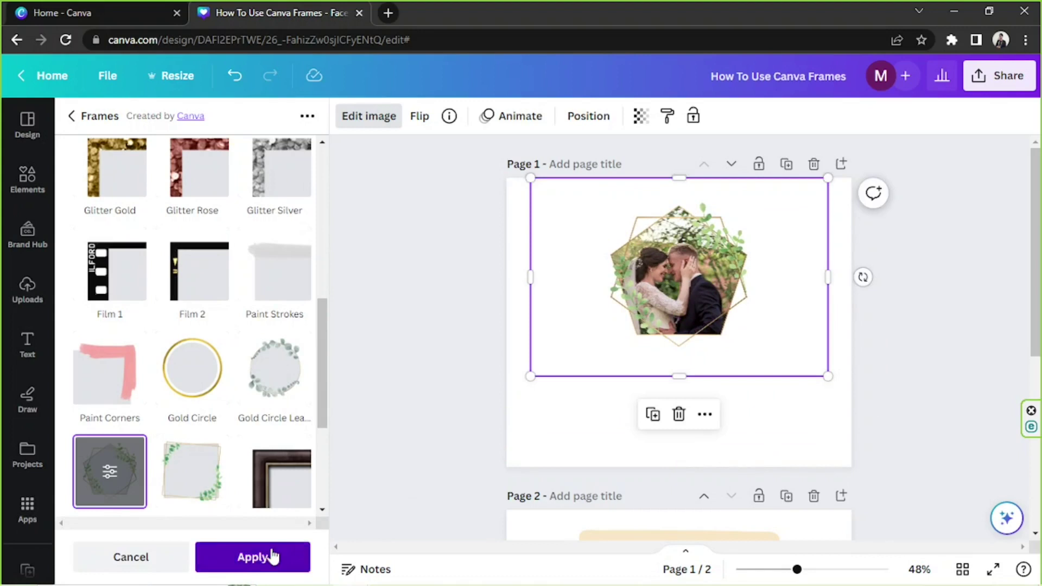
pyautogui.click(252, 557)
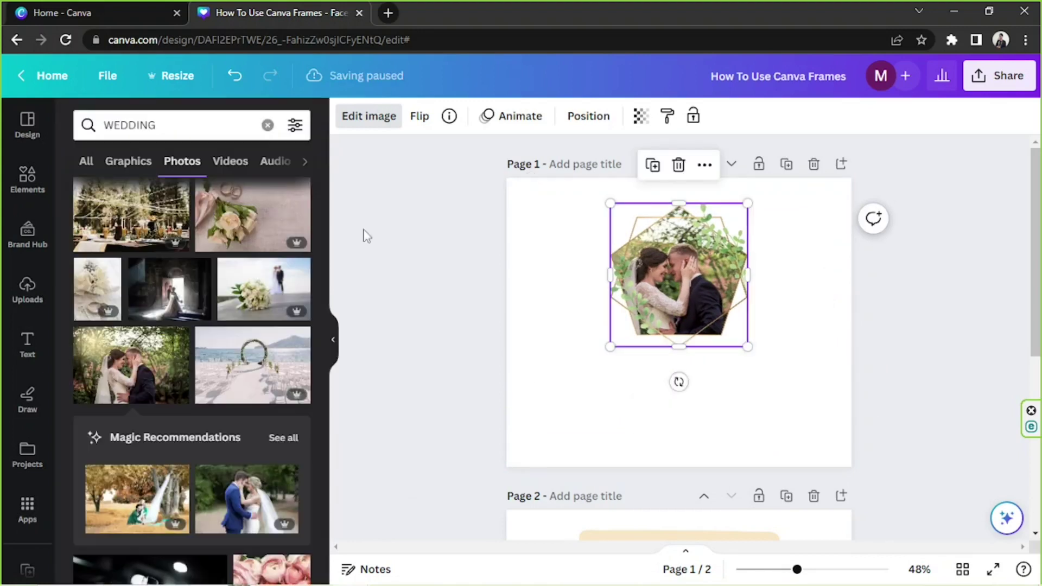
pyautogui.moveTo(719, 334); pyautogui.dragTo(723, 341)
# - Search the photos for "PAPER" and try a plain pale sheet on page 1, removing it again
pyautogui.click(344, 116)
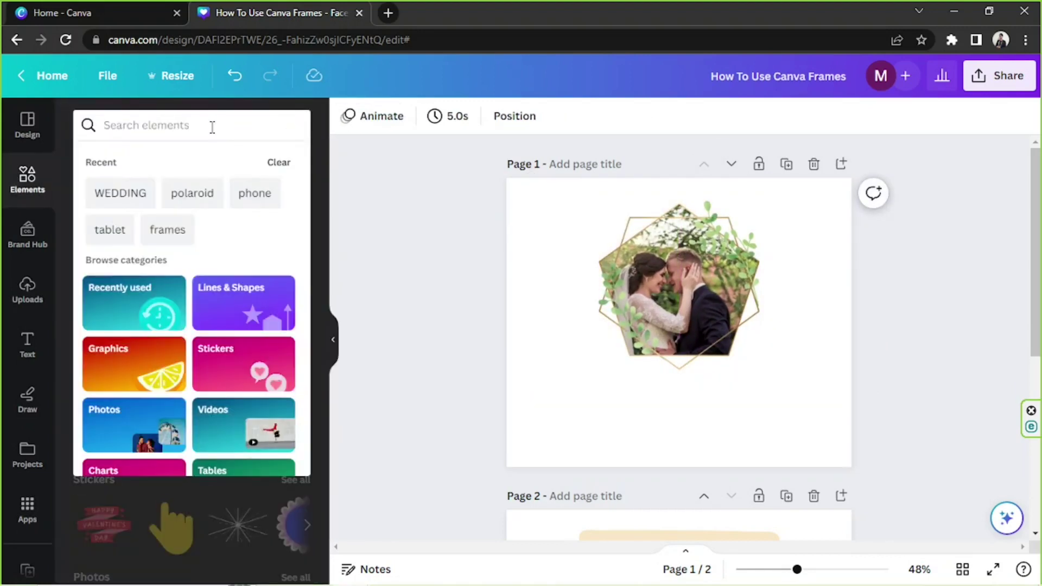
pyautogui.write('PAPER')
pyautogui.press('Return')
pyautogui.click(182, 162)
pyautogui.click(250, 380)
pyautogui.press('Delete')
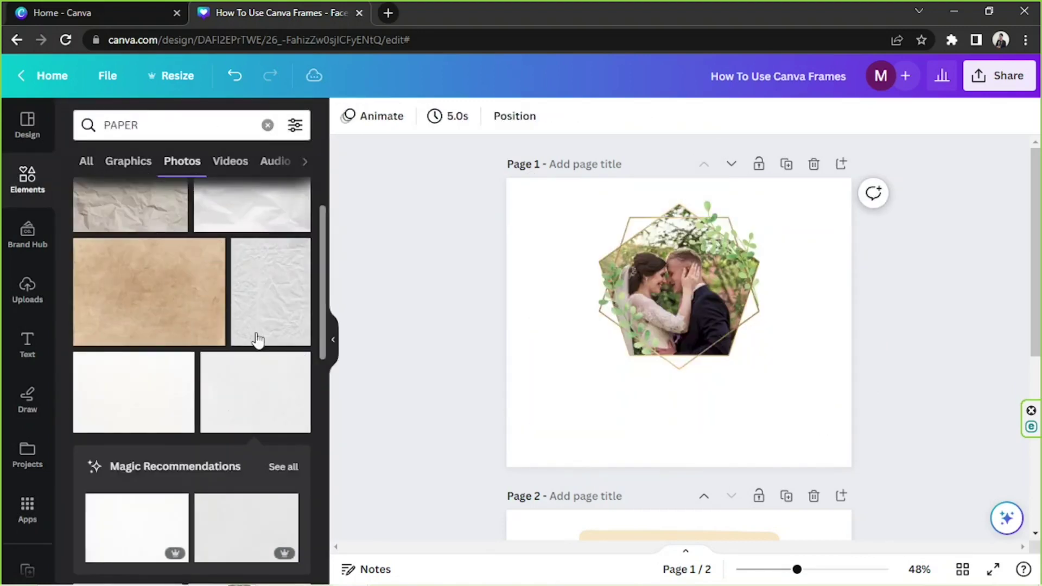
# - Set a white textured paper photo as the background of page 1
pyautogui.scroll(-5, 256, 337)
pyautogui.click(254, 337)
pyautogui.rightClick(658, 304)
pyautogui.click(683, 530)
# - Shrink the framed wedding photo and centre it on the paper background
pyautogui.click(706, 315)
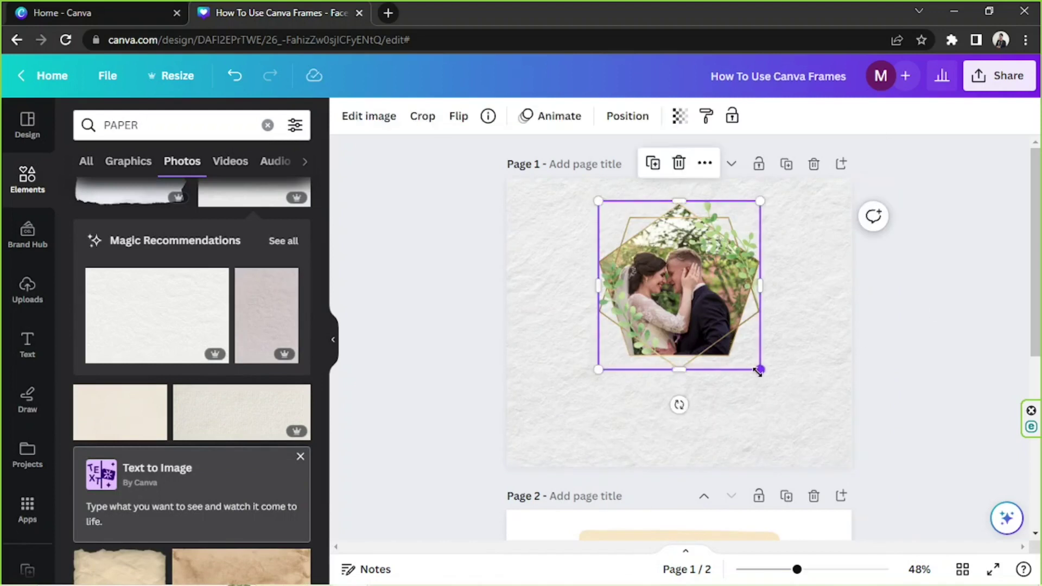
pyautogui.moveTo(758, 372); pyautogui.dragTo(735, 382)
pyautogui.click(907, 317)
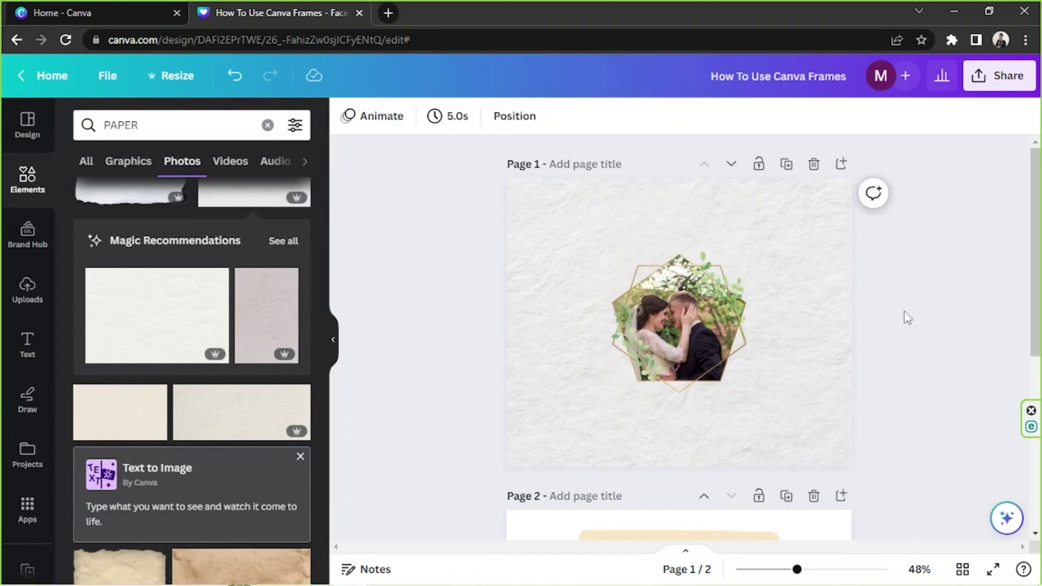
# - Move the framed wedding photo to the page's lower-left corner and enlarge it until it runs past the page edges
pyautogui.click(679, 320)
pyautogui.moveTo(746, 391); pyautogui.dragTo(721, 342)
pyautogui.moveTo(663, 305); pyautogui.dragTo(554, 422)
pyautogui.moveTo(602, 369); pyautogui.dragTo(722, 246)
pyautogui.moveTo(612, 360); pyautogui.dragTo(569, 378)
pyautogui.moveTo(679, 264); pyautogui.dragTo(709, 250)
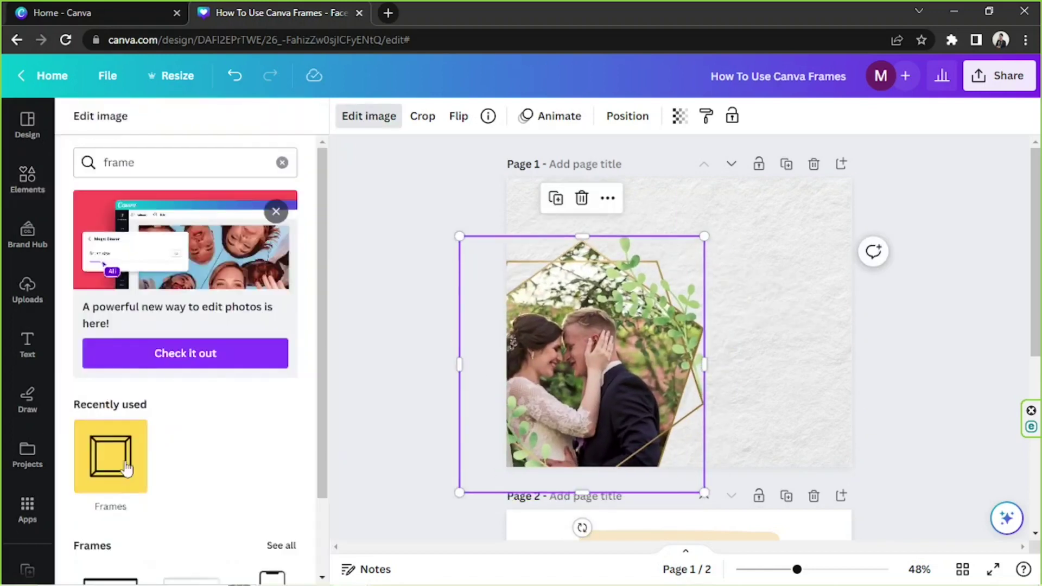
pyautogui.click(114, 473)
pyautogui.scroll(3, 250, 347)
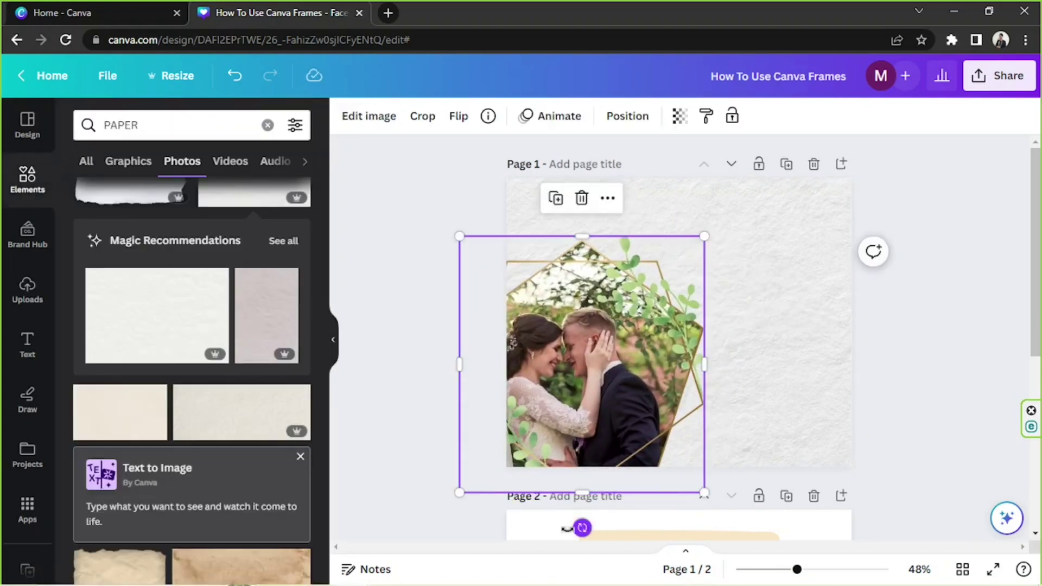
pyautogui.click(434, 387)
# - Shrink the framed wedding photo slightly, tilt it clockwise and settle it in the page's lower-left corner
pyautogui.click(543, 325)
pyautogui.moveTo(472, 230); pyautogui.dragTo(491, 258)
pyautogui.moveTo(578, 532); pyautogui.dragTo(559, 530)
pyautogui.moveTo(565, 412); pyautogui.dragTo(561, 416)
pyautogui.click(726, 208)
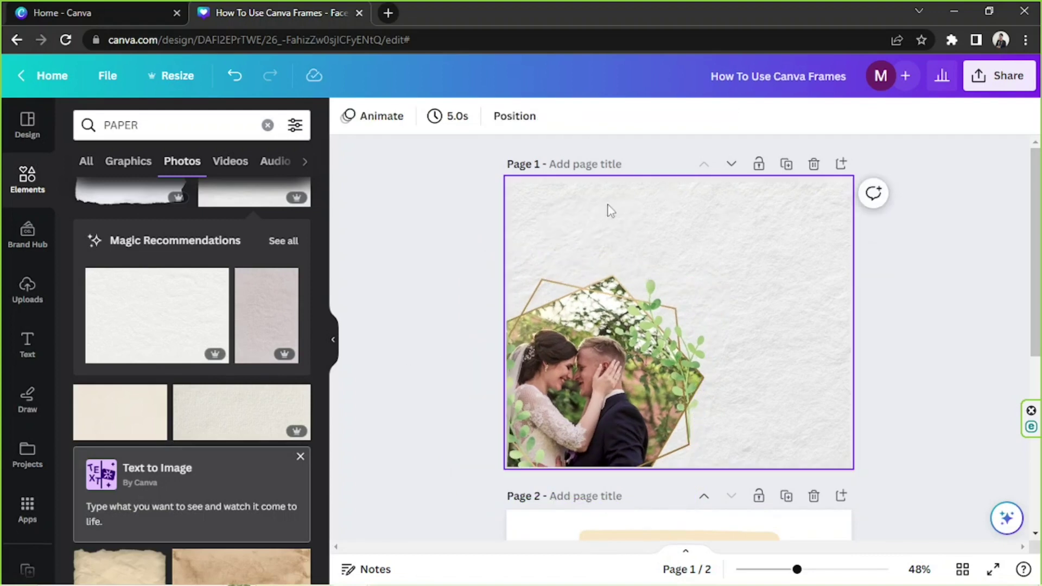
# - Add a text box with the bride's first name to page 1, enlarge it and position it above the framed photo
pyautogui.write('text')
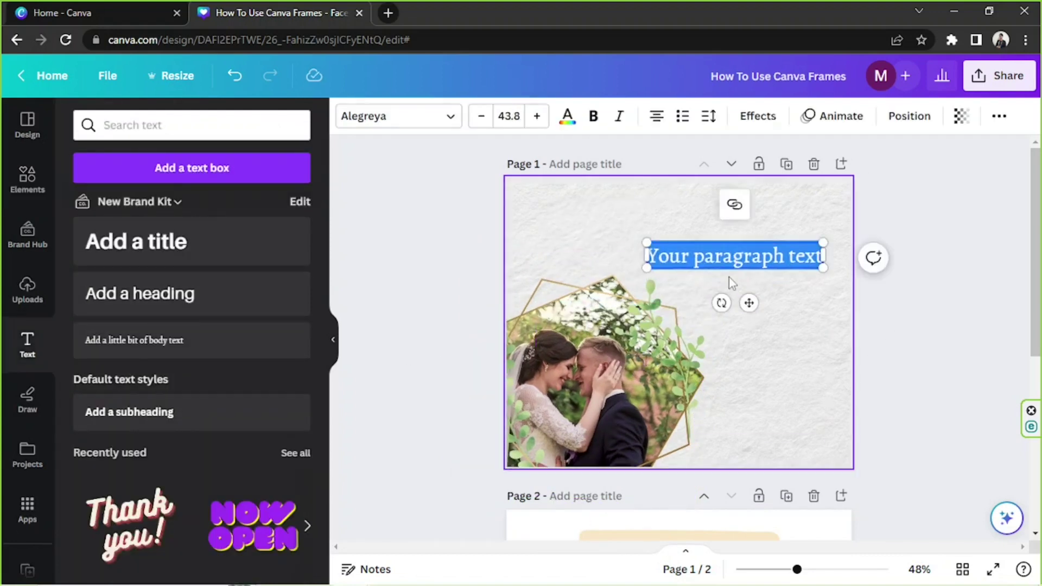
pyautogui.write('eMI')
pyautogui.press('BackSpace')
pyautogui.press('BackSpace')
pyautogui.press('BackSpace')
pyautogui.write('Emily')
pyautogui.moveTo(707, 242); pyautogui.dragTo(646, 212)
pyautogui.moveTo(712, 269); pyautogui.dragTo(774, 305)
pyautogui.moveTo(743, 305)
pyautogui.mouseDown()
pyautogui.moveTo(633, 262)
pyautogui.moveTo(744, 310)
pyautogui.mouseUp()
# - Try several fonts on the bride's name, ending with Emitha, and scale the text to size 144
pyautogui.click(398, 116)
pyautogui.click(180, 413)
pyautogui.scroll(-4, 206, 304)
pyautogui.click(163, 354)
pyautogui.scroll(-5, 182, 309)
pyautogui.moveTo(673, 272); pyautogui.dragTo(633, 249)
pyautogui.moveTo(689, 305); pyautogui.dragTo(646, 275)
pyautogui.click(201, 263)
pyautogui.scroll(-10, 202, 296)
pyautogui.click(204, 313)
pyautogui.scroll(-9, 201, 326)
pyautogui.click(193, 353)
pyautogui.scroll(-5, 181, 466)
pyautogui.moveTo(630, 191); pyautogui.dragTo(634, 187)
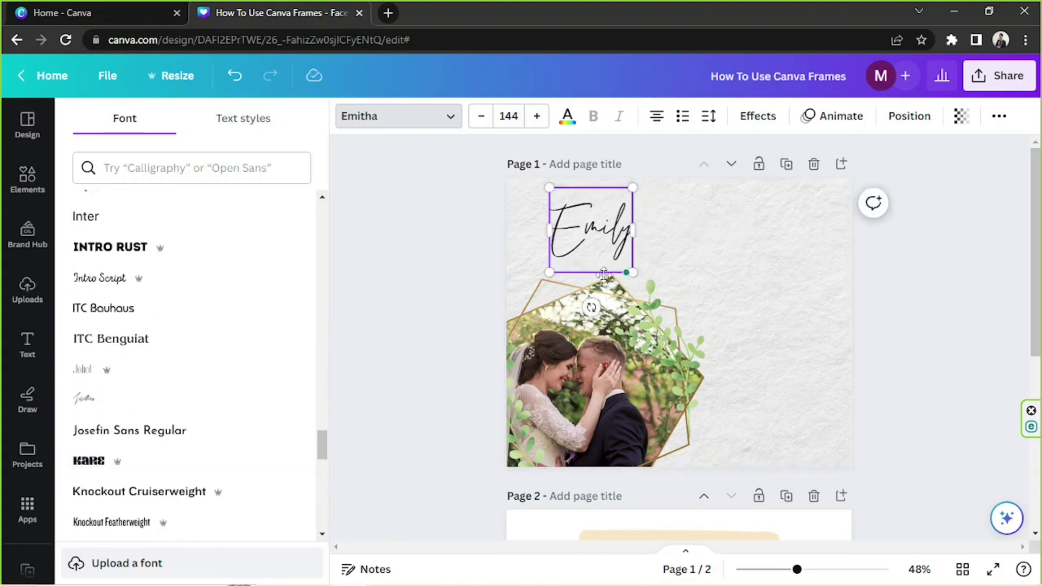
# - Move the bride's name to the upper-right part of the page and try the Madelyn font on it
pyautogui.moveTo(597, 231); pyautogui.dragTo(727, 257)
pyautogui.scroll(-3, 180, 393)
pyautogui.click(172, 433)
pyautogui.scroll(-4, 163, 421)
pyautogui.scroll(-10, 161, 418)
# - Search the fonts for Handwriting and try several of them on the bride's name, ending with Signature
pyautogui.click(191, 168)
pyautogui.write('Handwriting')
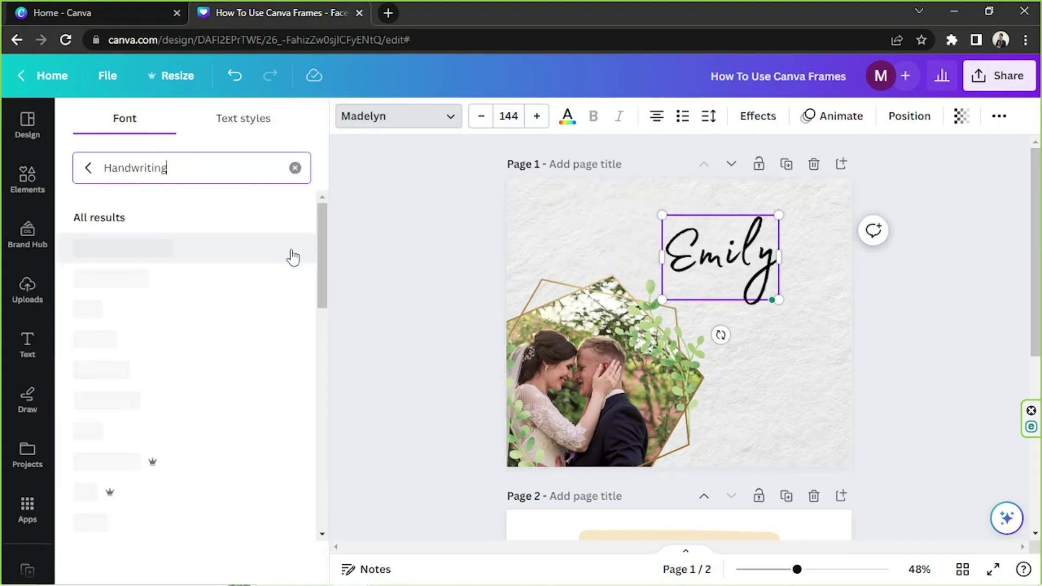
pyautogui.scroll(-6, 244, 304)
pyautogui.click(190, 412)
pyautogui.scroll(3, 217, 369)
pyautogui.click(236, 373)
pyautogui.click(244, 343)
pyautogui.scroll(3, 291, 323)
pyautogui.scroll(-3, 244, 353)
pyautogui.click(181, 400)
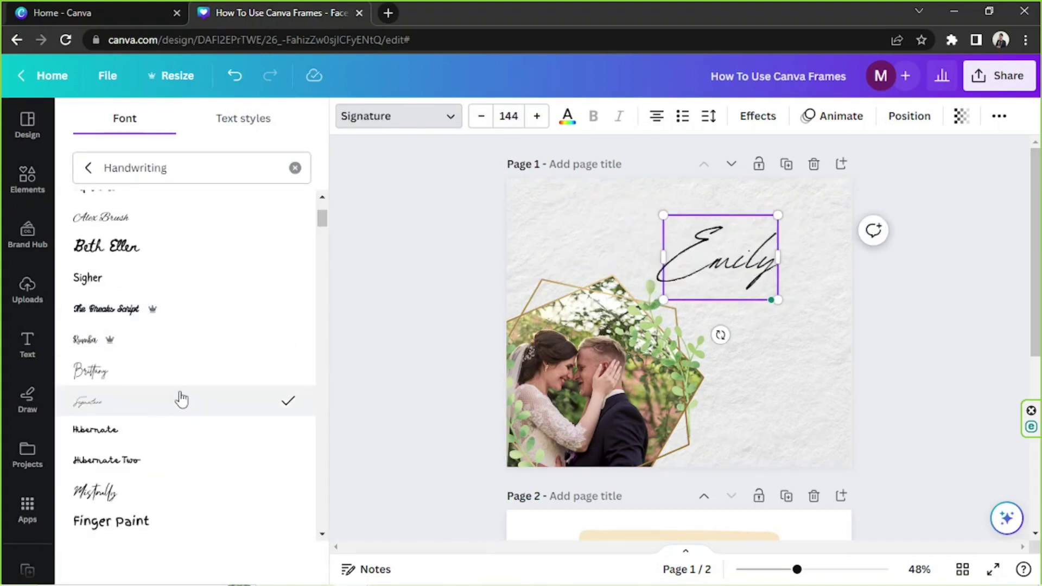
# - Compare more handwriting fonts on the bride's name and set it in Warm Script
pyautogui.scroll(-5, 180, 370)
pyautogui.click(178, 320)
pyautogui.scroll(-14, 178, 321)
pyautogui.click(178, 337)
pyautogui.scroll(-15, 170, 428)
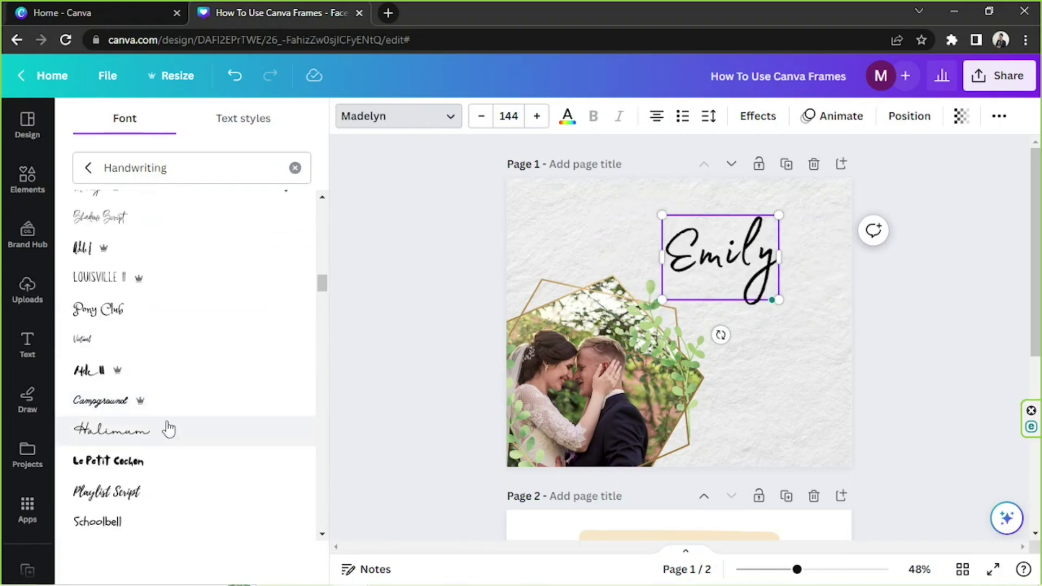
pyautogui.scroll(-3, 167, 422)
pyautogui.click(163, 425)
pyautogui.scroll(-3, 163, 426)
pyautogui.click(163, 418)
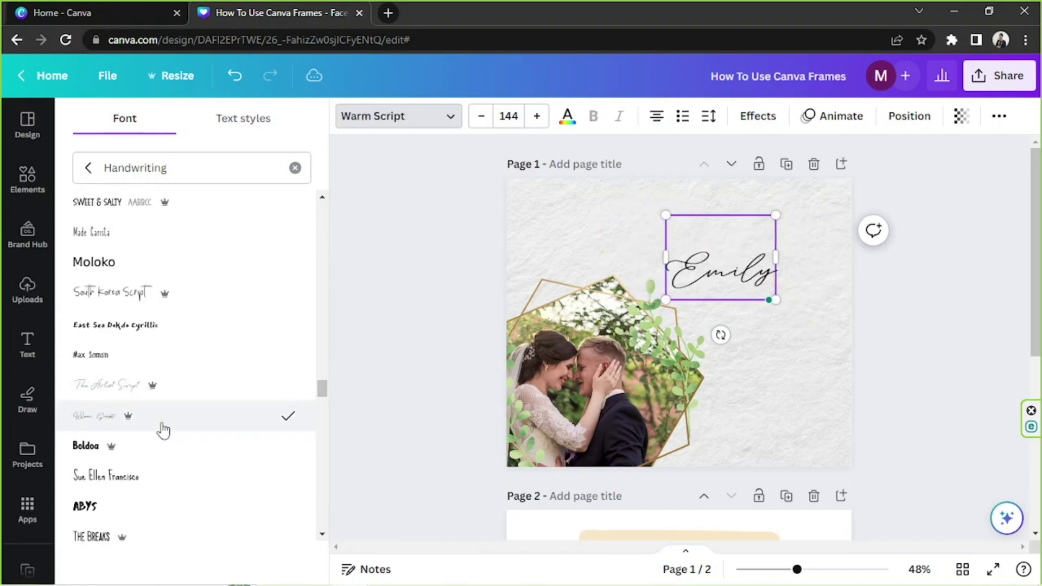
# - Move the bride's name above the framed photo and duplicate it as a smaller "&" placed right beside it
pyautogui.moveTo(668, 249); pyautogui.dragTo(605, 262)
pyautogui.hotkey('ctrl', 'd')
pyautogui.moveTo(608, 220); pyautogui.dragTo(731, 264)
pyautogui.doubleClick(731, 271)
pyautogui.write('&')
pyautogui.moveTo(736, 221); pyautogui.dragTo(722, 263)
pyautogui.moveTo(725, 343); pyautogui.dragTo(704, 283)
# - Duplicate the bride's name, change the copy to the groom's first name and place it after the ampersand
pyautogui.click(631, 251)
pyautogui.hotkey('ctrl', 'd')
pyautogui.doubleClick(752, 375)
pyautogui.moveTo(633, 255); pyautogui.dragTo(768, 247)
pyautogui.write('Louis')
pyautogui.click(819, 258)
# - Try resizing and repositioning the couple's names and the ampersand above the framed photo
pyautogui.click(688, 232)
pyautogui.moveTo(543, 198); pyautogui.dragTo(767, 293)
pyautogui.click(895, 341)
pyautogui.moveTo(685, 238); pyautogui.dragTo(694, 260)
pyautogui.moveTo(759, 285); pyautogui.dragTo(764, 287)
pyautogui.click(914, 335)
pyautogui.click(614, 236)
pyautogui.moveTo(665, 183); pyautogui.dragTo(721, 180)
pyautogui.moveTo(656, 258); pyautogui.dragTo(628, 262)
pyautogui.click(624, 312)
pyautogui.click(668, 204)
pyautogui.click(771, 288)
pyautogui.moveTo(792, 302); pyautogui.dragTo(793, 233)
pyautogui.moveTo(696, 258); pyautogui.dragTo(696, 239)
# - Undo the last layout changes to the couple's names and the ampersand
pyautogui.hotkey('ctrl', 'z')
pyautogui.hotkey('ctrl', 'z')
pyautogui.hotkey('ctrl', 'z')
pyautogui.hotkey('ctrl', 'z')
pyautogui.hotkey('ctrl', 'z')
pyautogui.hotkey('ctrl', 'z')
pyautogui.hotkey('ctrl', 'z')
pyautogui.hotkey('ctrl', 'z')
# - Search the element library for "wedding flower" and show only graphics
pyautogui.click(27, 179)
pyautogui.tripleClick(158, 124)
pyautogui.write('wedding flower')
pyautogui.press('Return')
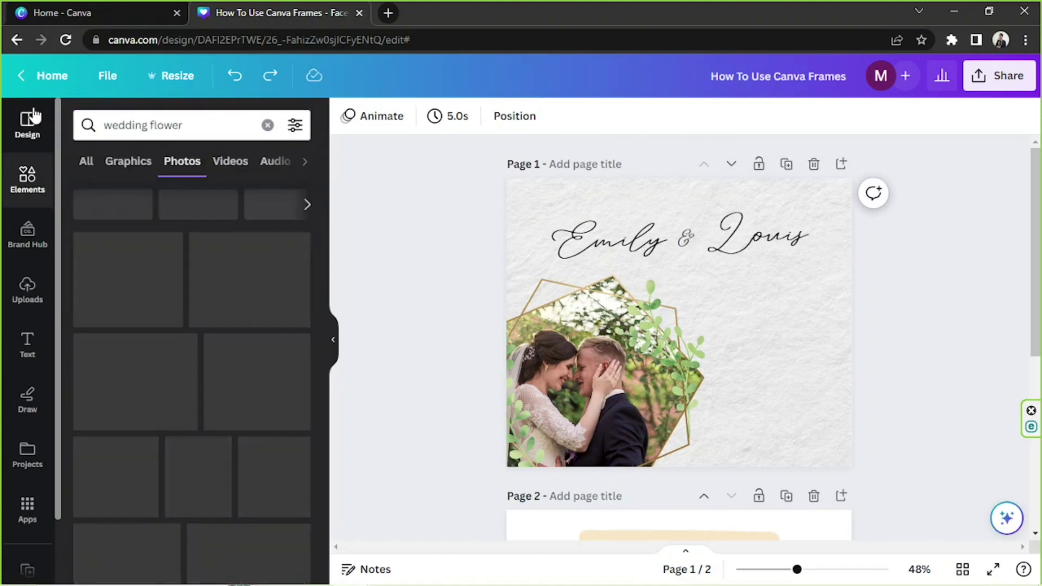
pyautogui.click(128, 161)
# - Try the gold geometric flower frame and the pink floral graphic on page 1, deleting each one
pyautogui.click(276, 270)
pyautogui.moveTo(744, 380); pyautogui.dragTo(820, 495)
pyautogui.moveTo(733, 510); pyautogui.dragTo(589, 370)
pyautogui.moveTo(695, 396); pyautogui.dragTo(855, 180)
pyautogui.press('Delete')
pyautogui.click(113, 270)
pyautogui.press('Delete')
# - Add the white flower bouquet graphic and place it in the page's upper-right corner, running past the edges
pyautogui.click(192, 270)
pyautogui.moveTo(802, 395); pyautogui.dragTo(912, 304)
# - Move the bride's name, the ampersand and the groom's name into a stack at the page's lower right
pyautogui.moveTo(624, 241); pyautogui.dragTo(774, 334)
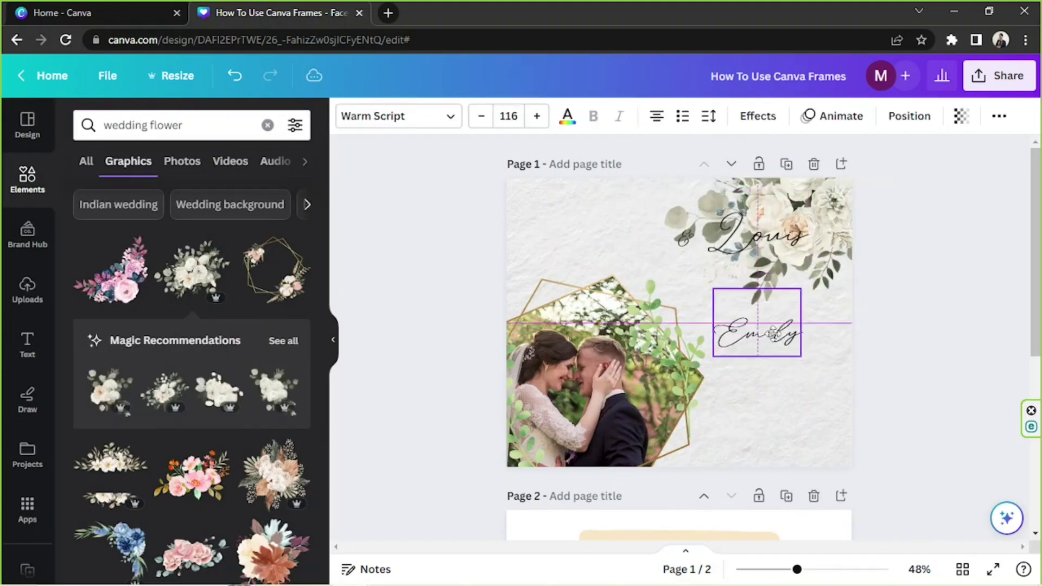
pyautogui.click(755, 328)
pyautogui.click(779, 251)
pyautogui.moveTo(759, 235); pyautogui.dragTo(776, 394)
pyautogui.moveTo(758, 329); pyautogui.dragTo(751, 325)
pyautogui.moveTo(787, 395); pyautogui.dragTo(792, 432)
pyautogui.moveTo(792, 362); pyautogui.dragTo(792, 348)
pyautogui.moveTo(791, 426); pyautogui.dragTo(792, 368)
pyautogui.moveTo(847, 407)
pyautogui.mouseDown()
pyautogui.moveTo(750, 320)
pyautogui.moveTo(776, 353)
pyautogui.mouseUp()
pyautogui.moveTo(901, 440)
pyautogui.mouseDown()
pyautogui.moveTo(763, 347)
pyautogui.moveTo(875, 416)
pyautogui.mouseUp()
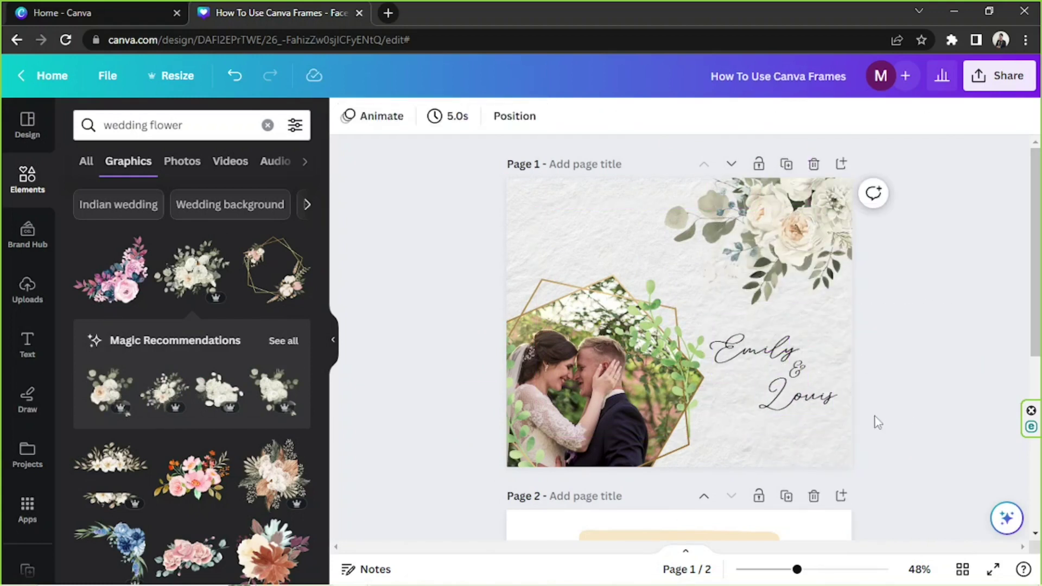
# - Place the ampersand beside the bride's name and fit the groom's name closely beneath them
pyautogui.moveTo(797, 369); pyautogui.dragTo(813, 349)
pyautogui.moveTo(812, 384); pyautogui.dragTo(790, 369)
pyautogui.moveTo(880, 412); pyautogui.dragTo(764, 347)
pyautogui.moveTo(824, 404); pyautogui.dragTo(843, 420)
pyautogui.moveTo(804, 375)
pyautogui.mouseDown()
pyautogui.moveTo(809, 414)
pyautogui.moveTo(807, 381)
pyautogui.mouseUp()
pyautogui.click(940, 368)
# - Search the graphics for "petals" and try a scattered petals graphic over the page's upper-right flowers
pyautogui.click(163, 125)
pyautogui.write('petals')
pyautogui.press('Return')
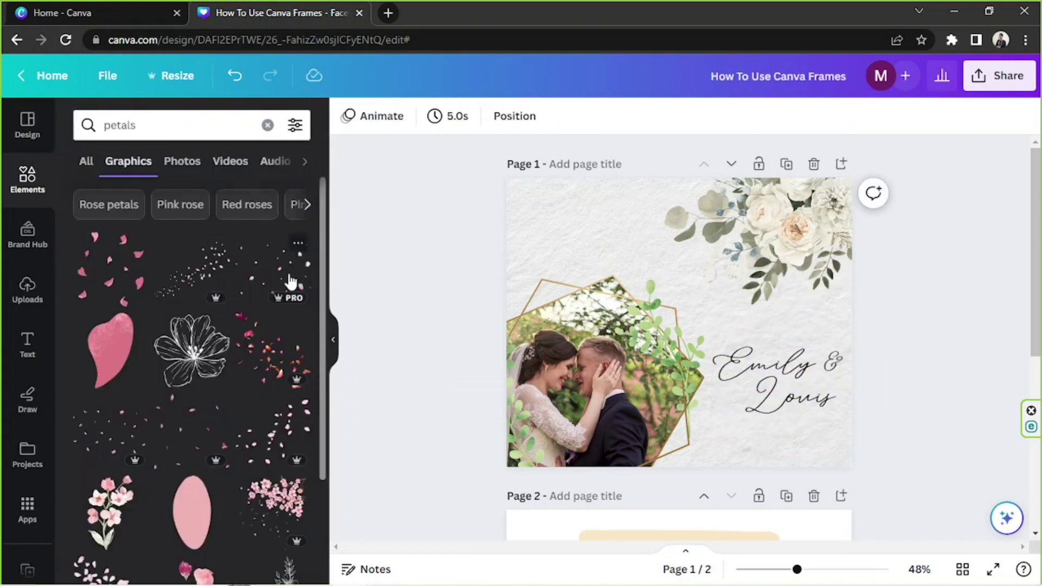
pyautogui.moveTo(288, 278); pyautogui.dragTo(828, 278)
pyautogui.click(833, 258)
# - Search the graphics for "calligraphy" and place the flourish line with a heart beneath the groom's name
pyautogui.moveTo(163, 125); pyautogui.dragTo(5, 135)
pyautogui.write('calligraphy')
pyautogui.press('Return')
pyautogui.scroll(-3, 265, 346)
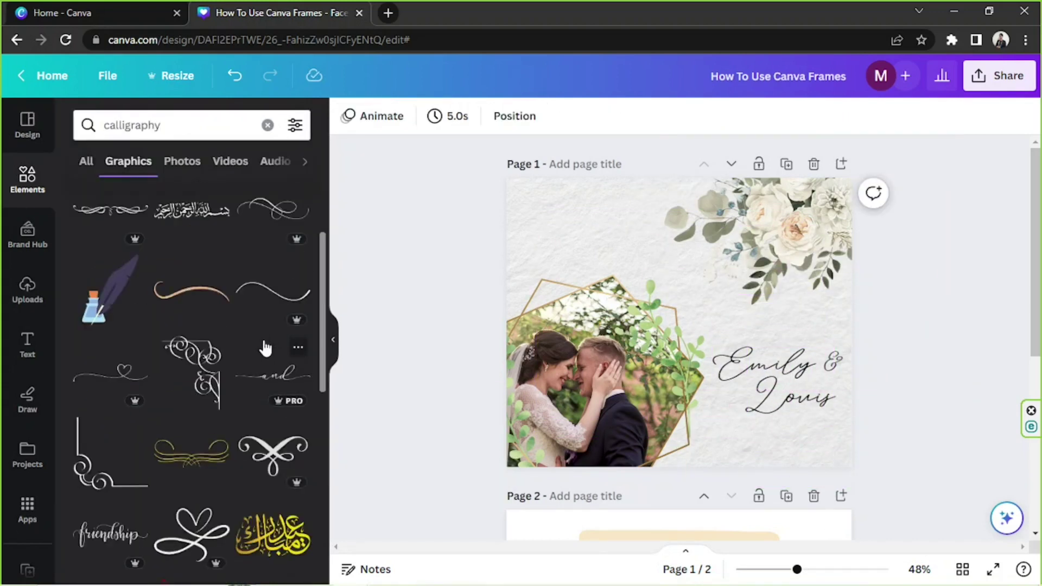
pyautogui.click(110, 296)
pyautogui.moveTo(698, 325); pyautogui.dragTo(737, 434)
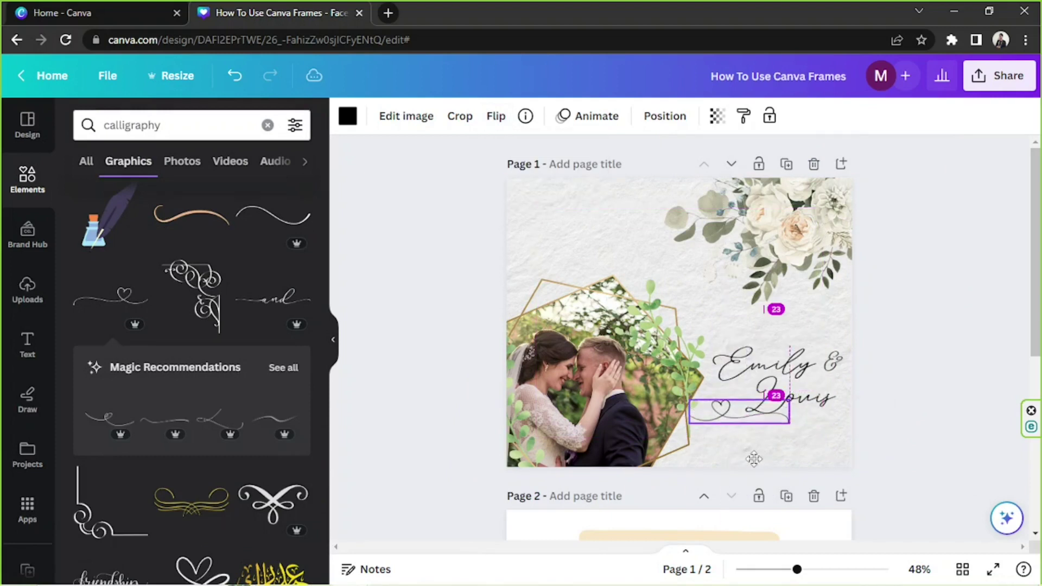
pyautogui.scroll(-15, 257, 293)
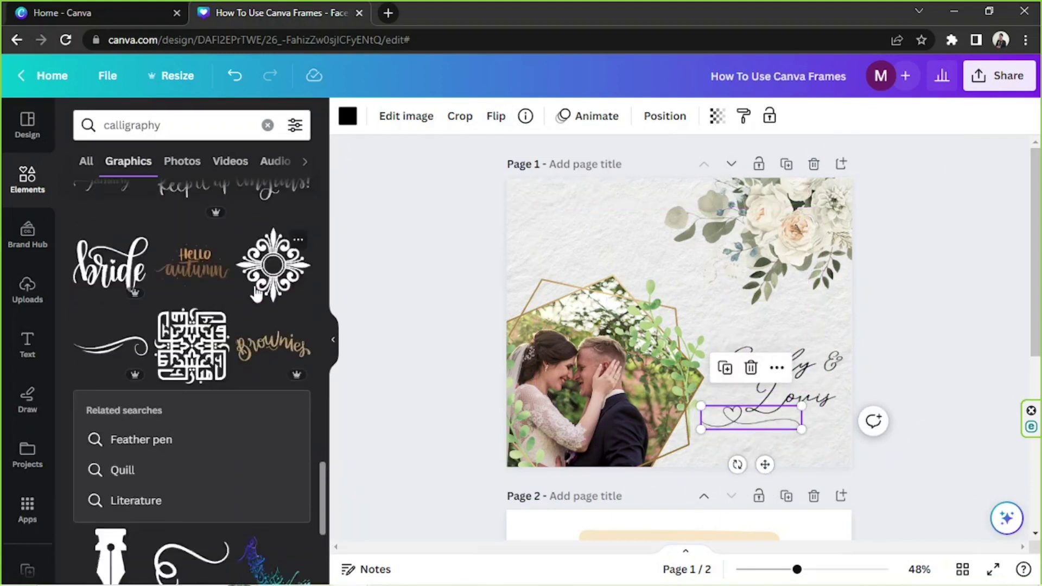
pyautogui.scroll(-10, 257, 293)
pyautogui.press('Escape')
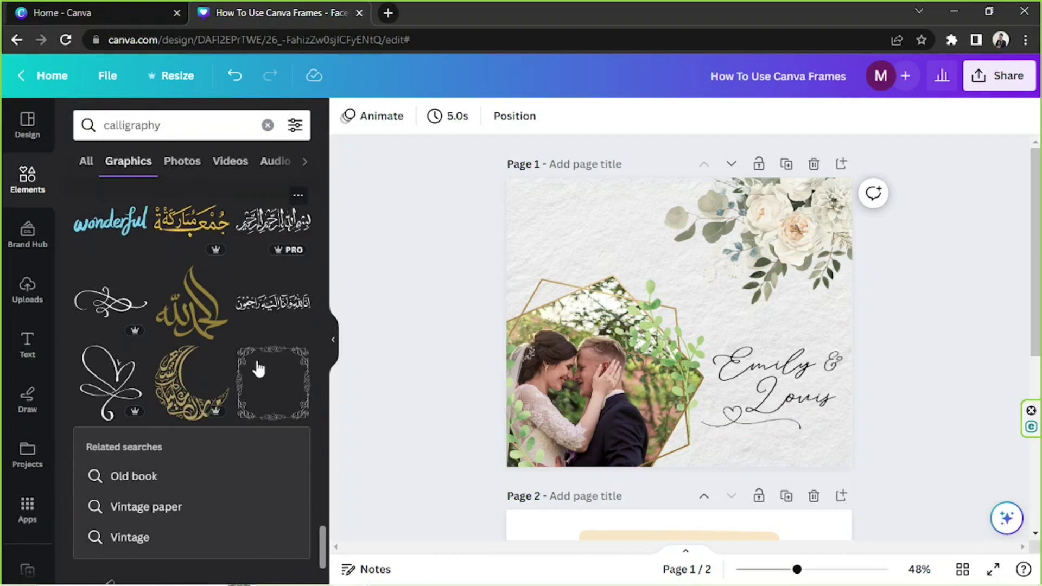
pyautogui.scroll(-3, 259, 369)
# - Add a text box reading "SAVE THE" and move it to the page's upper-left corner
pyautogui.write('tSAVE THE DATE')
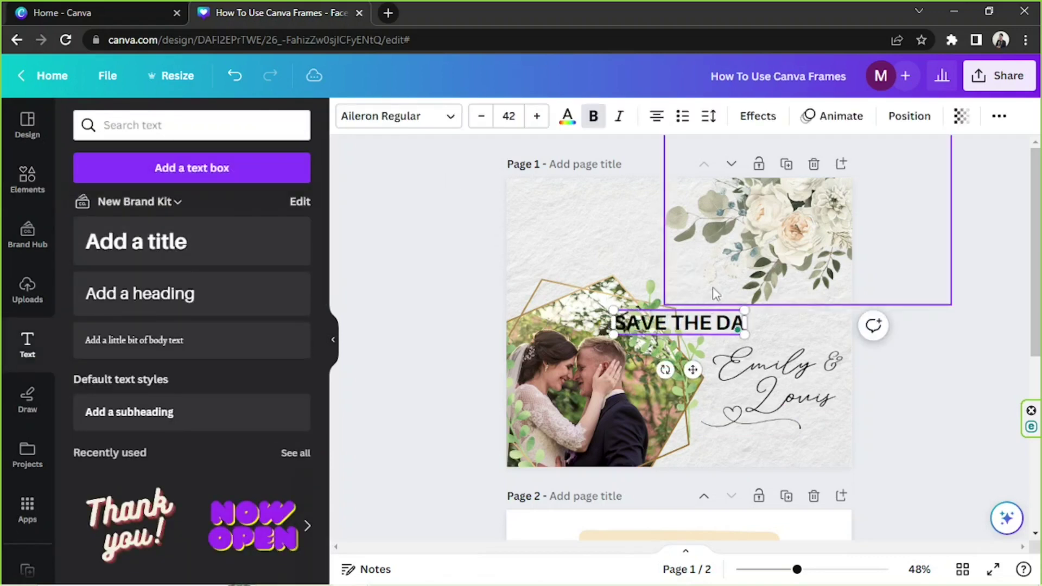
pyautogui.press('BackSpace')
pyautogui.moveTo(699, 336); pyautogui.dragTo(590, 216)
# - Search the fonts for Corporate and apply Garet Book to the "SAVE THE" text
pyautogui.click(398, 116)
pyautogui.click(245, 263)
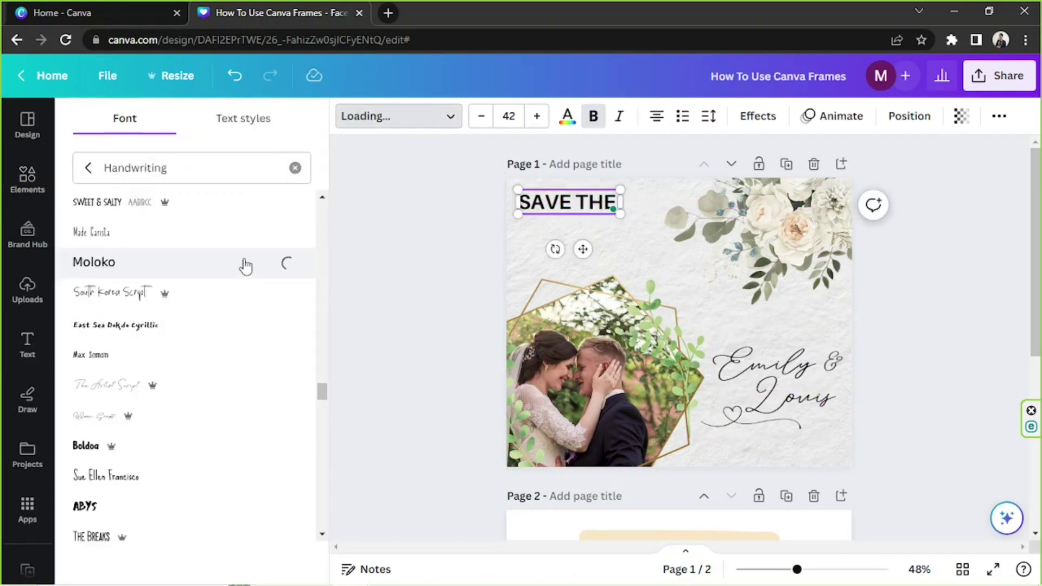
pyautogui.click(200, 358)
pyautogui.click(296, 168)
pyautogui.write('Corporate')
pyautogui.click(174, 337)
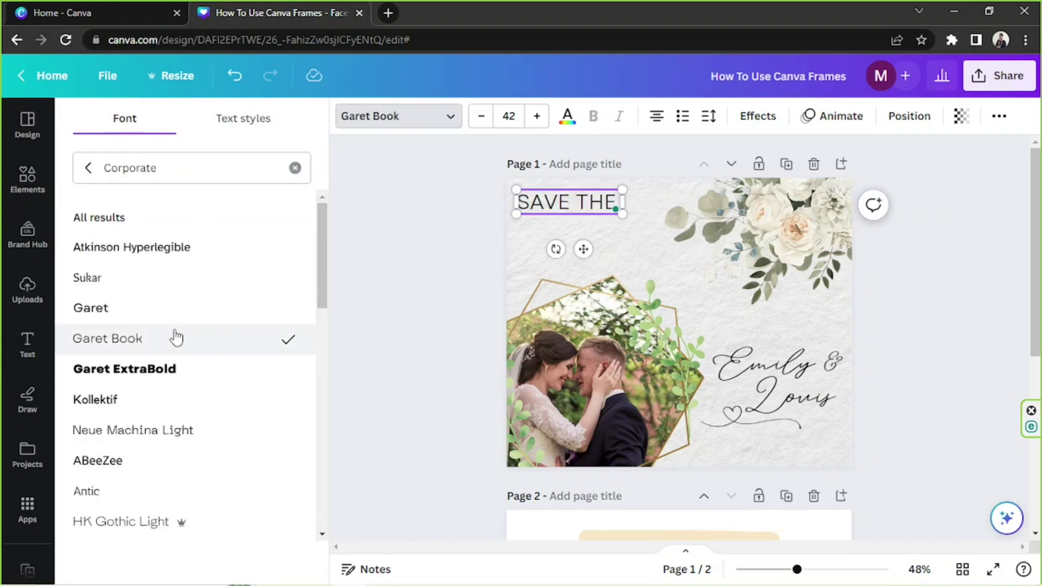
# - Try other corporate fonts on the "SAVE THE" text, ending with Nunito
pyautogui.scroll(-5, 163, 369)
pyautogui.click(153, 411)
pyautogui.scroll(-5, 153, 416)
pyautogui.click(163, 354)
pyautogui.click(174, 444)
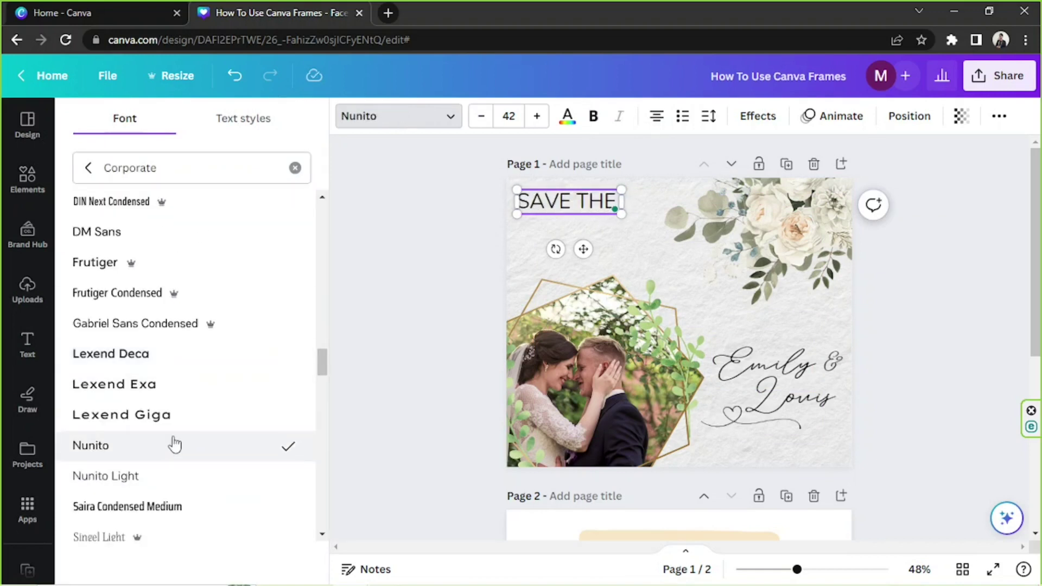
# - Try further corporate fonts on the "SAVE THE" text, ending with Raleway Thin
pyautogui.scroll(-3, 163, 445)
pyautogui.click(153, 446)
pyautogui.scroll(-5, 175, 400)
pyautogui.click(175, 339)
pyautogui.scroll(-5, 179, 344)
pyautogui.click(180, 344)
pyautogui.scroll(-5, 163, 326)
pyautogui.click(144, 444)
pyautogui.scroll(-7, 210, 414)
pyautogui.click(244, 444)
pyautogui.click(251, 411)
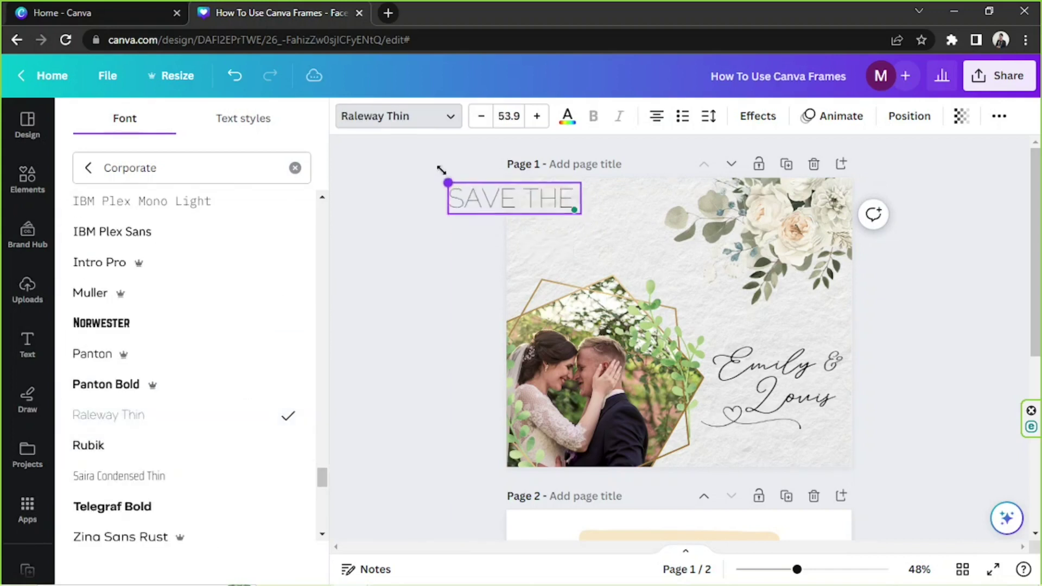
# - Set the "SAVE THE" text in Squad Thin and shrink it to size 35
pyautogui.scroll(-4, 214, 412)
pyautogui.click(214, 430)
pyautogui.scroll(-7, 214, 467)
pyautogui.click(214, 431)
pyautogui.moveTo(640, 191); pyautogui.dragTo(605, 201)
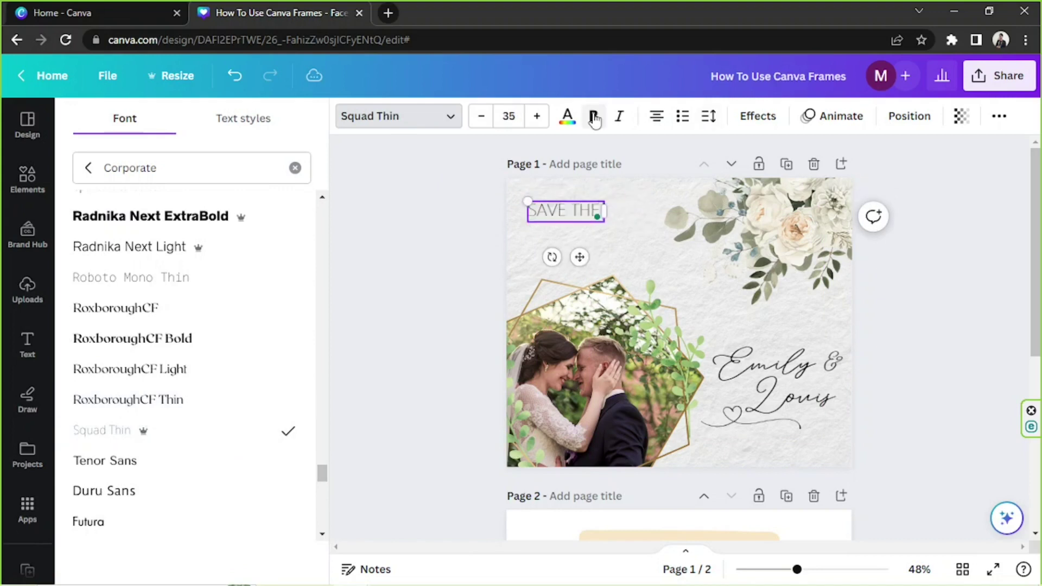
# - Left-align the "SAVE THE" text and widen its letter spacing to 375
pyautogui.click(656, 116)
pyautogui.click(708, 116)
pyautogui.moveTo(756, 183); pyautogui.dragTo(823, 184)
pyautogui.click(602, 228)
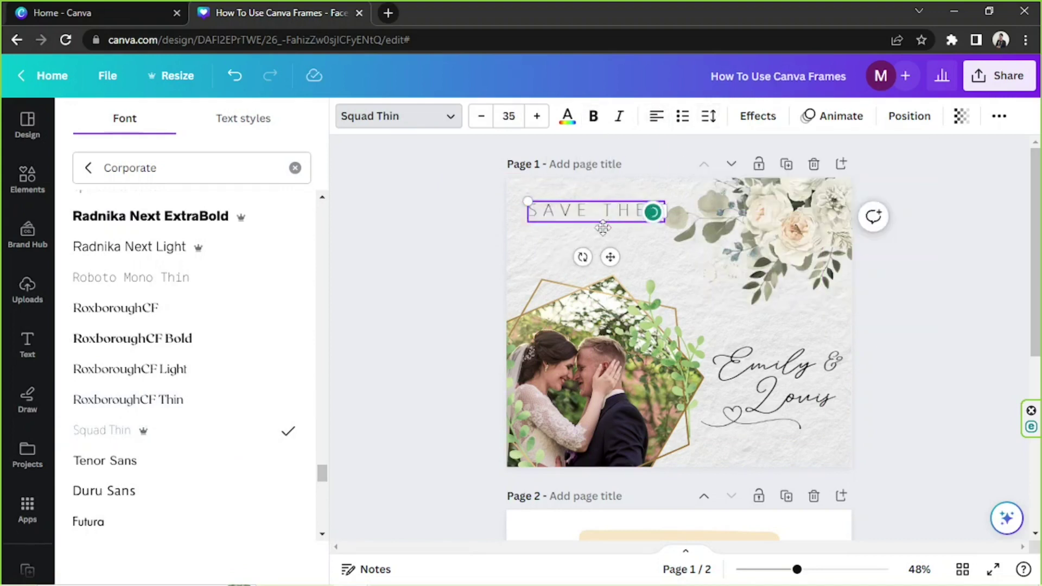
pyautogui.moveTo(589, 247); pyautogui.dragTo(588, 244)
# - Set the "SAVE THE" text in RoxboroughCF Thin at size 28.4 and widen its text box
pyautogui.click(856, 373)
pyautogui.click(577, 198)
pyautogui.click(398, 116)
pyautogui.click(203, 407)
pyautogui.moveTo(633, 205); pyautogui.dragTo(664, 206)
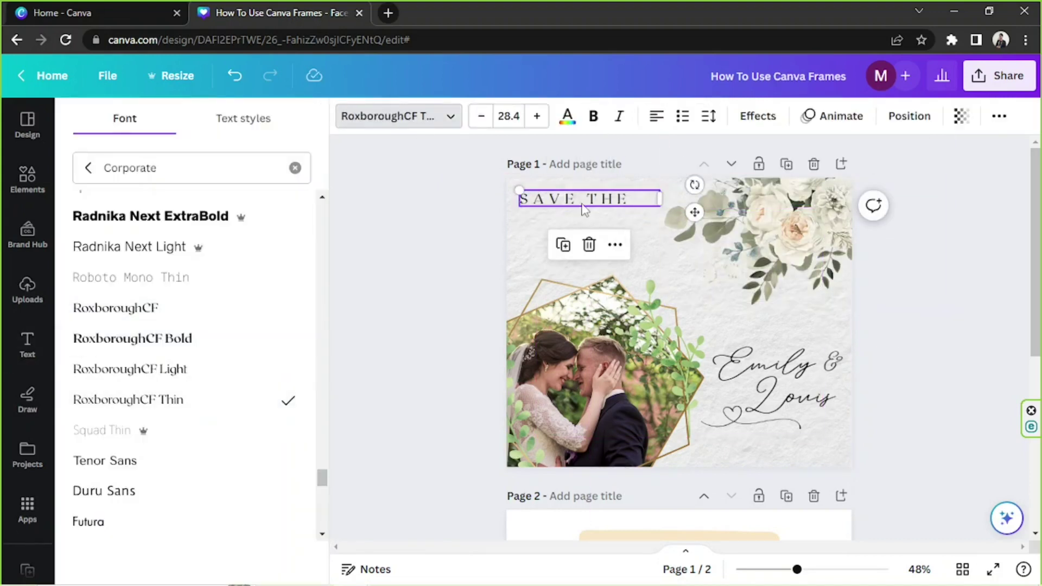
# - Place a copy of the script lettering reading "date" below "SAVE THE" and shrink "SAVE THE" to size 19.9
pyautogui.click(777, 367)
pyautogui.moveTo(778, 367); pyautogui.dragTo(553, 234)
pyautogui.click(614, 200)
pyautogui.moveTo(663, 210); pyautogui.dragTo(620, 203)
pyautogui.click(549, 228)
pyautogui.moveTo(574, 256)
pyautogui.mouseDown()
pyautogui.moveTo(602, 262)
pyautogui.moveTo(569, 248)
pyautogui.mouseUp()
pyautogui.moveTo(546, 228)
pyautogui.mouseDown()
pyautogui.moveTo(624, 207)
pyautogui.moveTo(558, 221)
pyautogui.mouseUp()
# - Position the "SAVE THE" and script "date" texts together near the page's upper-left corner
pyautogui.click(983, 293)
pyautogui.click(618, 207)
pyautogui.keyDown('shift'); pyautogui.click(560, 197); pyautogui.keyUp('shift')
pyautogui.click(617, 232)
pyautogui.moveTo(643, 256); pyautogui.dragTo(628, 226)
pyautogui.click(828, 570)
pyautogui.moveTo(560, 281); pyautogui.dragTo(477, 305)
pyautogui.click(798, 569)
# - Rework the heading as "Save The" above "DATE" in RoxboroughCF Thin and tuck it higher into the page's upper-left corner
pyautogui.click(588, 218)
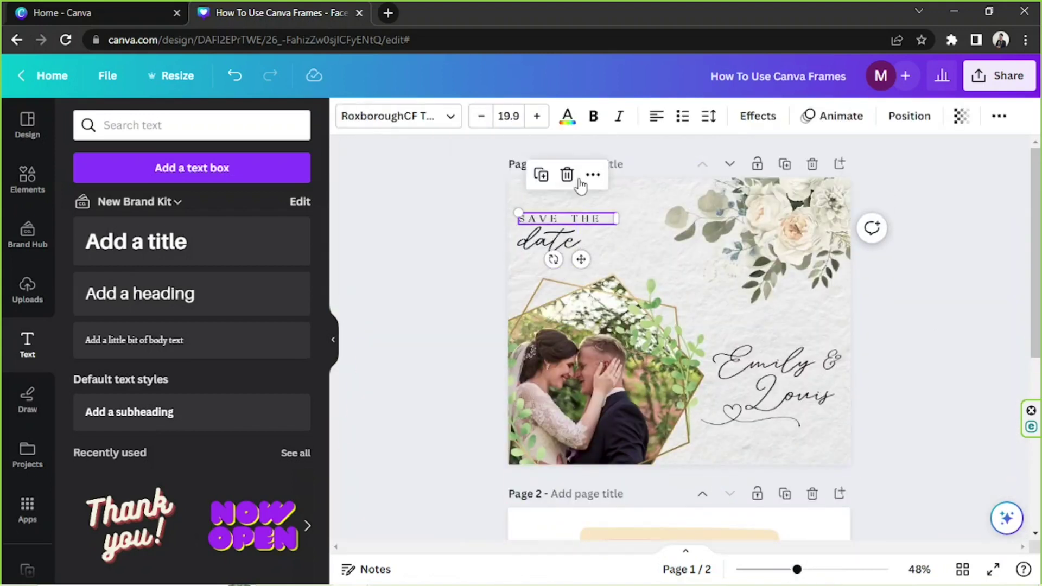
pyautogui.click(593, 174)
pyautogui.click(544, 244)
pyautogui.click(544, 237)
pyautogui.moveTo(544, 242); pyautogui.dragTo(576, 255)
pyautogui.moveTo(502, 207); pyautogui.dragTo(593, 244)
pyautogui.moveTo(573, 235); pyautogui.dragTo(576, 213)
pyautogui.click(986, 325)
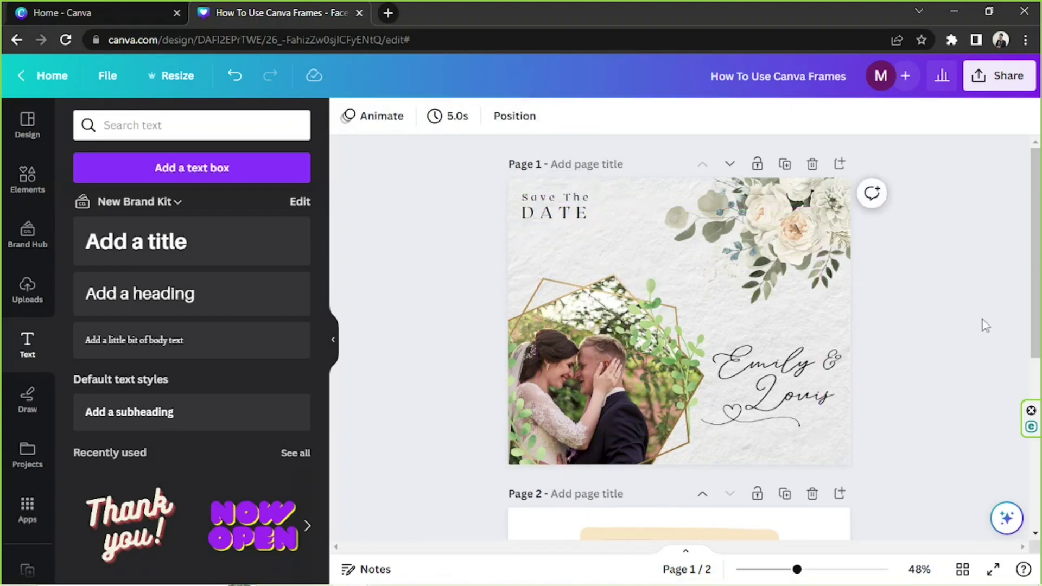
# - Search the graphics for WEDDING FLOWER and place a gold line-art flower behind "Save The DATE", rotated to 78.5°
pyautogui.click(27, 179)
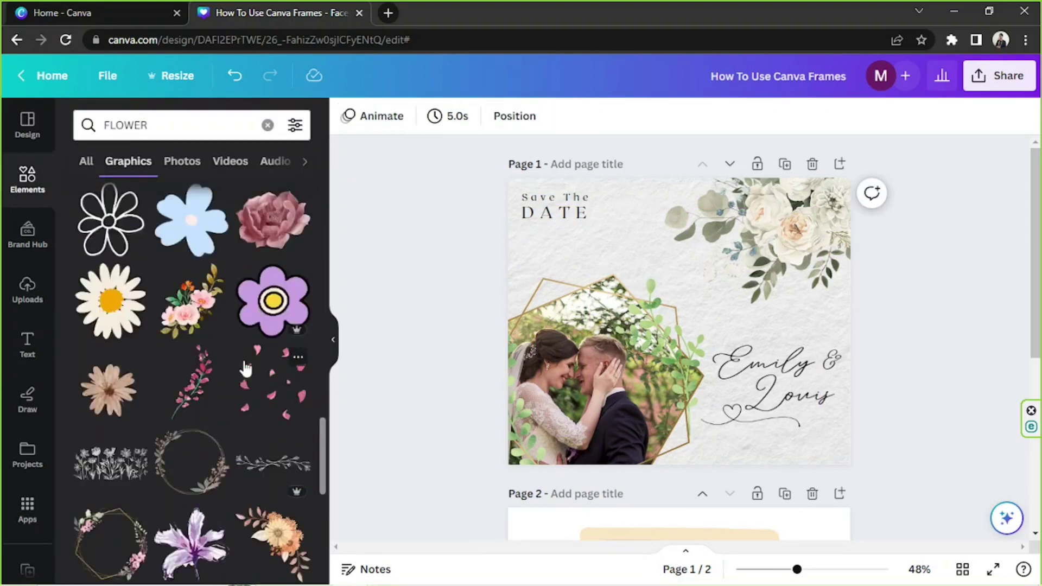
pyautogui.write('WEDDING')
pyautogui.press('Return')
pyautogui.scroll(-10, 288, 340)
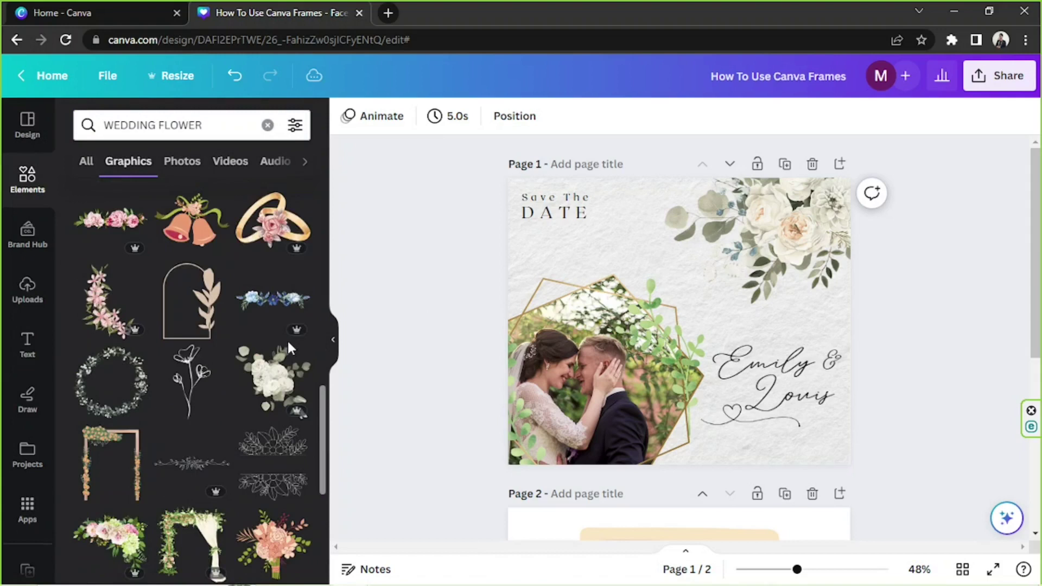
pyautogui.scroll(-2, 289, 349)
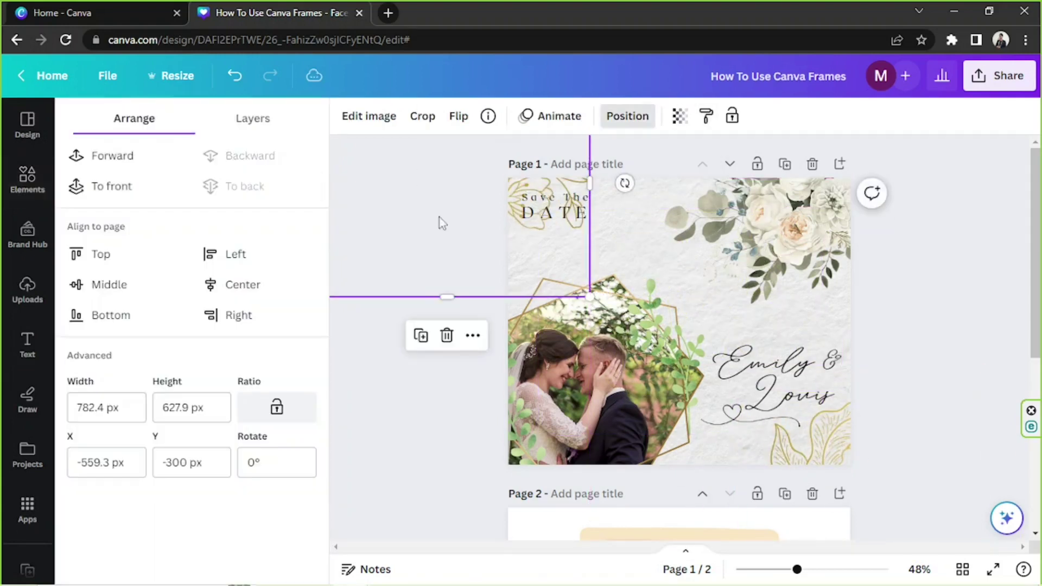
pyautogui.moveTo(459, 238); pyautogui.dragTo(444, 208)
pyautogui.moveTo(432, 260); pyautogui.dragTo(402, 231)
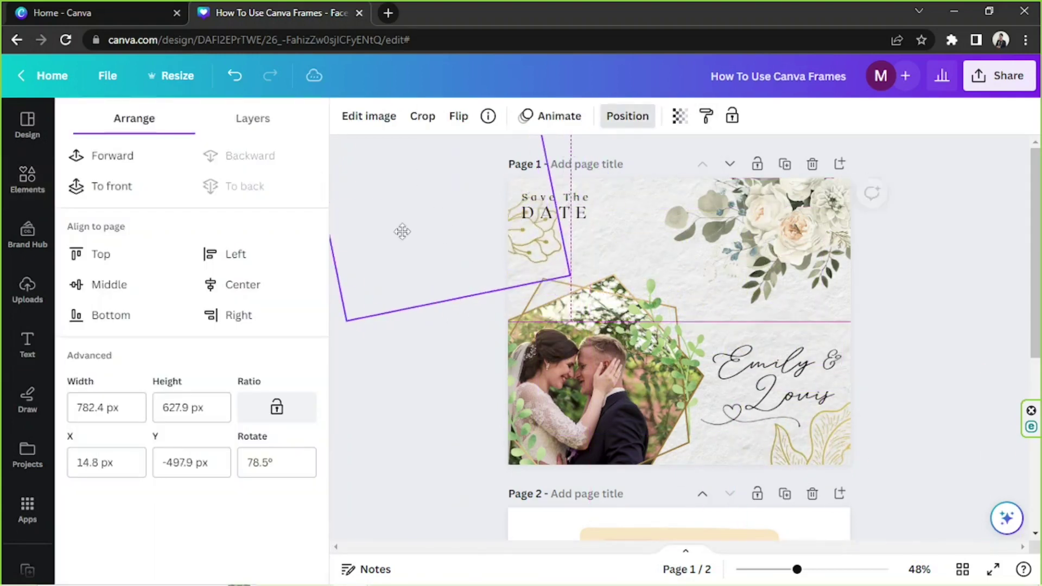
pyautogui.click(933, 451)
# - Rearrange the two script names, the smaller ampersand and the heart flourish beside the framed photo
pyautogui.moveTo(797, 569); pyautogui.dragTo(807, 569)
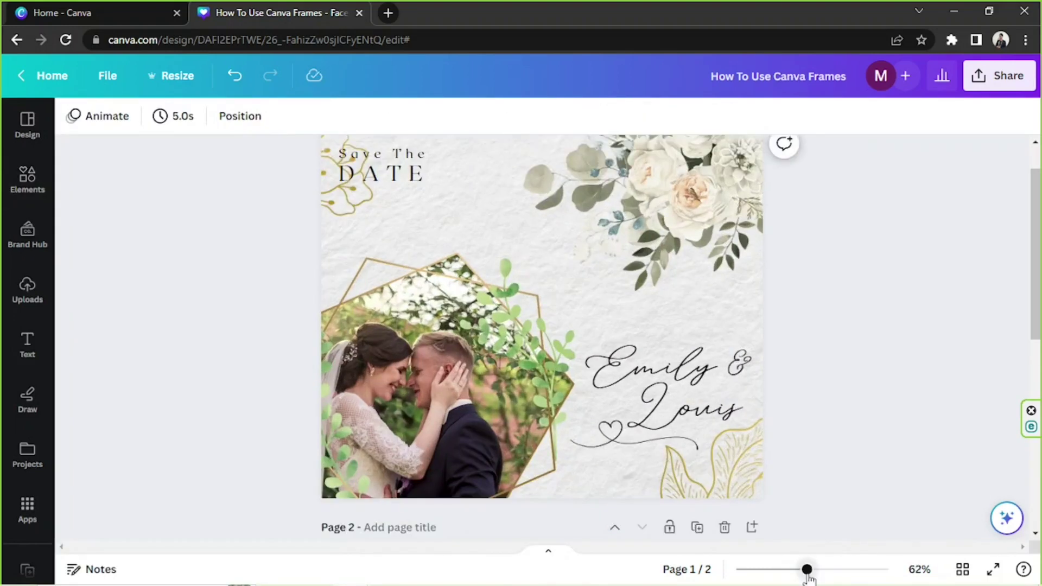
pyautogui.scroll(1, 931, 329)
pyautogui.moveTo(651, 402); pyautogui.dragTo(629, 352)
pyautogui.moveTo(737, 397); pyautogui.dragTo(705, 374)
pyautogui.moveTo(706, 443); pyautogui.dragTo(707, 473)
pyautogui.moveTo(705, 380); pyautogui.dragTo(612, 392)
pyautogui.moveTo(712, 472); pyautogui.dragTo(709, 393)
pyautogui.moveTo(594, 463); pyautogui.dragTo(596, 438)
pyautogui.moveTo(612, 393); pyautogui.dragTo(719, 350)
pyautogui.moveTo(724, 384); pyautogui.dragTo(721, 399)
# - Try the heart flourish flipped horizontally at several spots around the names, and delete it
pyautogui.moveTo(616, 440); pyautogui.dragTo(597, 417)
pyautogui.moveTo(603, 471); pyautogui.dragTo(590, 464)
pyautogui.moveTo(617, 471); pyautogui.dragTo(626, 470)
pyautogui.click(391, 123)
pyautogui.click(994, 308)
pyautogui.click(390, 120)
pyautogui.click(496, 119)
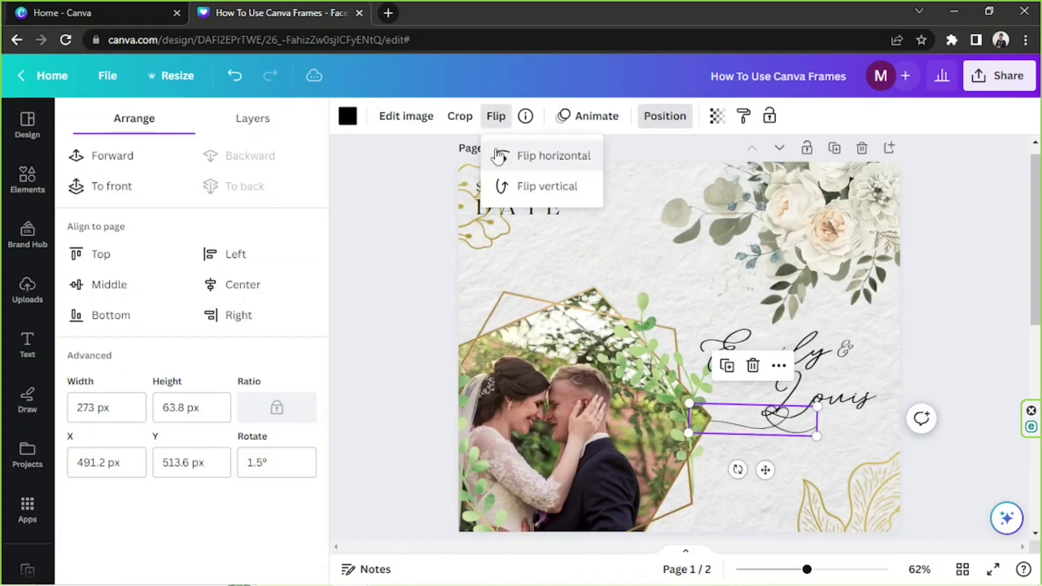
pyautogui.click(500, 157)
pyautogui.moveTo(738, 416); pyautogui.dragTo(685, 402)
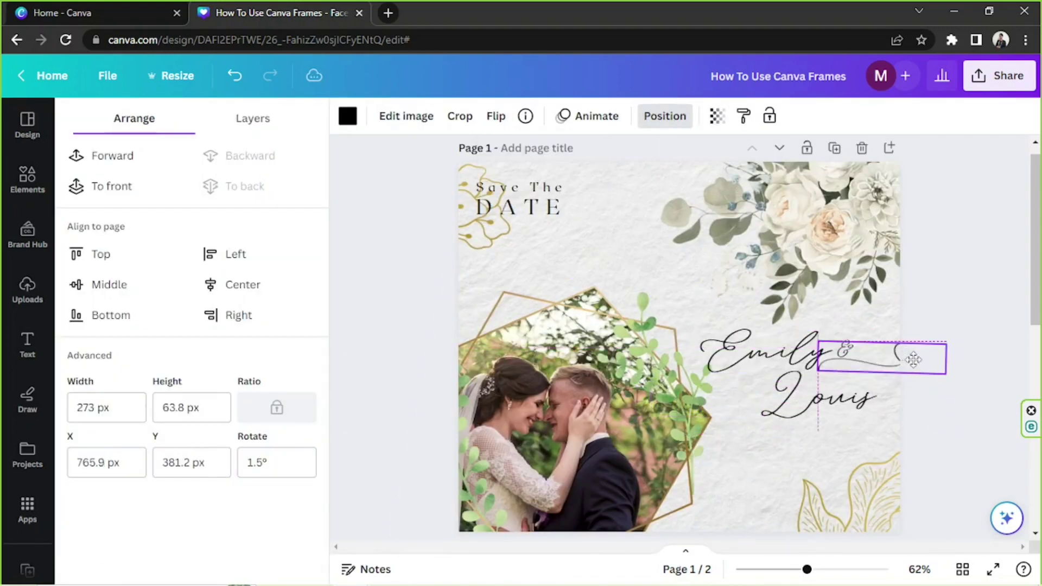
pyautogui.moveTo(765, 412); pyautogui.dragTo(893, 409)
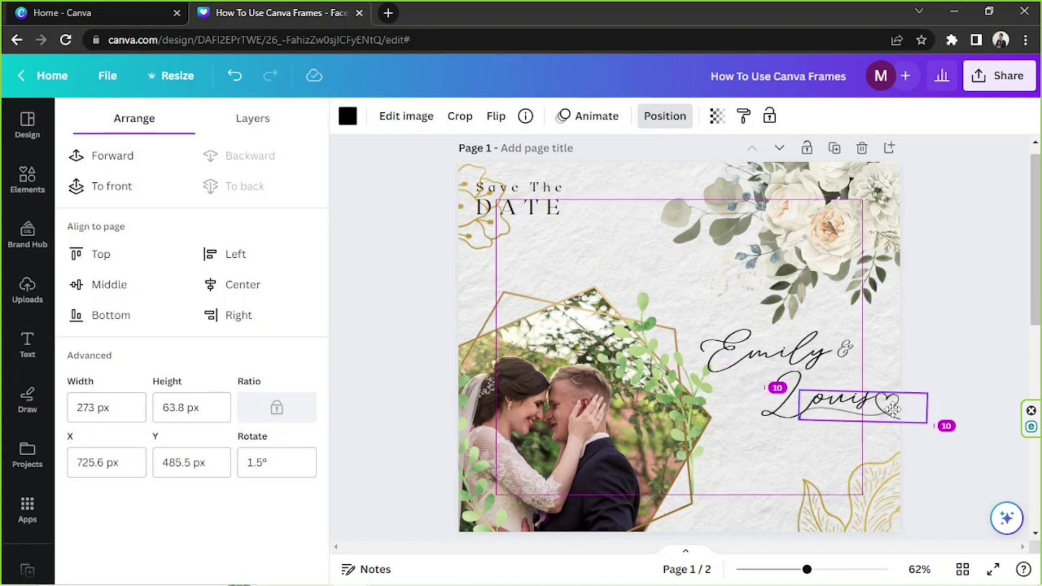
pyautogui.press('Delete')
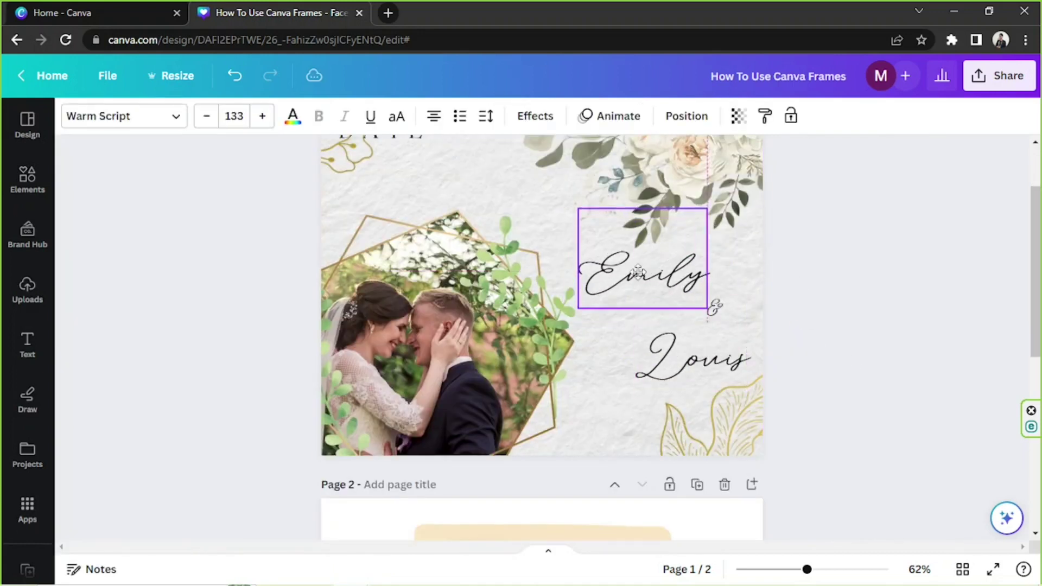
# - Stagger the two script names closer together with the ampersand between them beside the framed photo
pyautogui.moveTo(638, 272); pyautogui.dragTo(638, 284)
pyautogui.click(881, 279)
pyautogui.scroll(1, 881, 279)
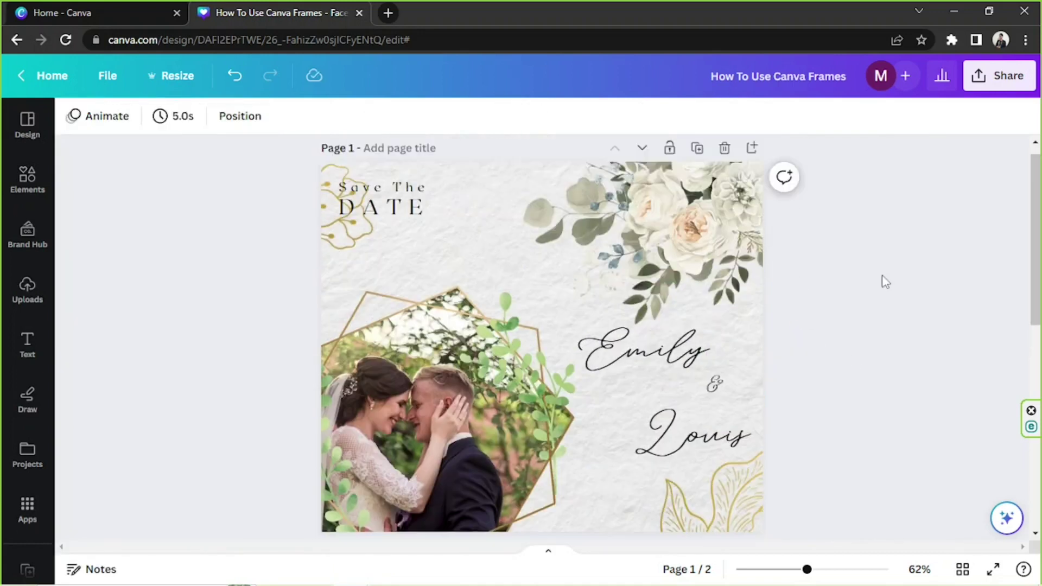
pyautogui.click(719, 396)
pyautogui.moveTo(715, 387); pyautogui.dragTo(726, 384)
pyautogui.moveTo(684, 426); pyautogui.dragTo(684, 415)
pyautogui.click(809, 414)
pyautogui.scroll(-1, 812, 446)
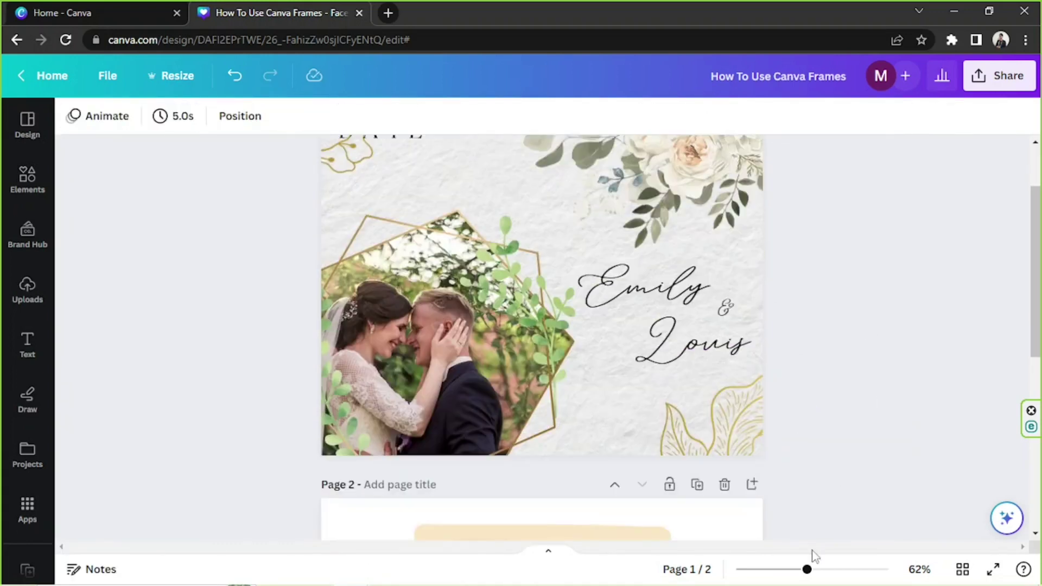
# - Copy the "DATE" text style to the groom's name, sized about 54.7, and move it beneath the bride's name
pyautogui.moveTo(807, 569); pyautogui.dragTo(806, 569)
pyautogui.moveTo(1036, 260); pyautogui.dragTo(1040, 231)
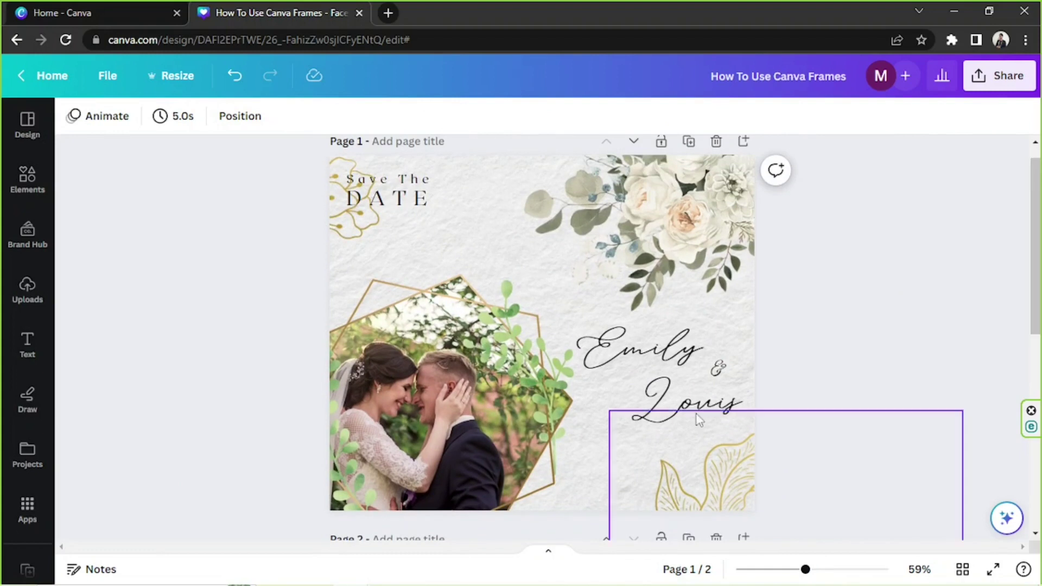
pyautogui.click(387, 198)
pyautogui.click(765, 115)
pyautogui.click(686, 403)
pyautogui.moveTo(665, 360); pyautogui.dragTo(711, 429)
pyautogui.moveTo(644, 364); pyautogui.dragTo(677, 404)
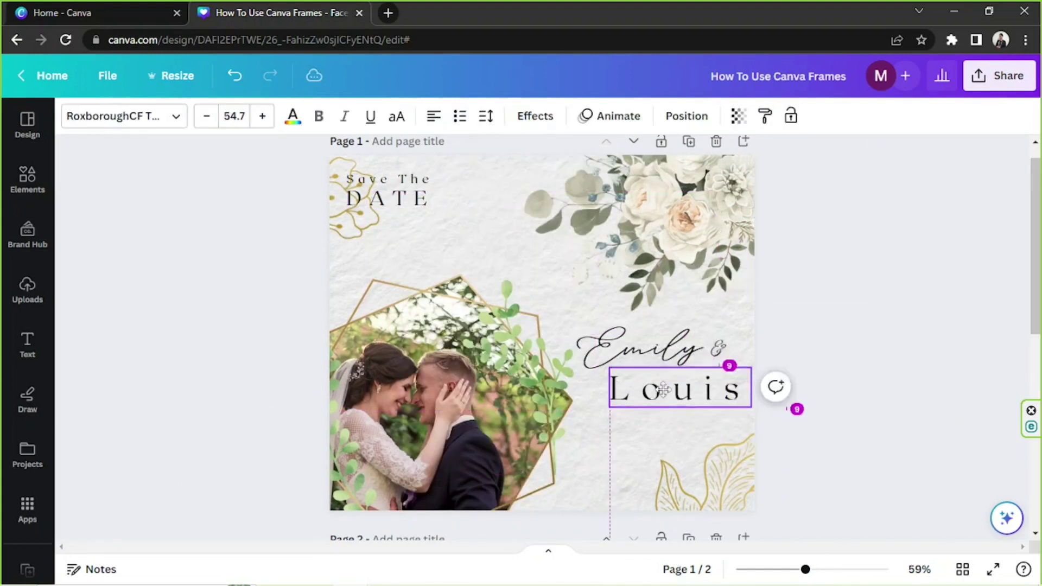
# - Tuck the serif groom's name closer beneath the script bride's name and ampersand
pyautogui.moveTo(791, 345); pyautogui.dragTo(698, 380)
pyautogui.moveTo(722, 379); pyautogui.dragTo(722, 394)
pyautogui.moveTo(739, 395); pyautogui.dragTo(718, 388)
pyautogui.click(823, 325)
pyautogui.moveTo(807, 569); pyautogui.dragTo(843, 569)
pyautogui.moveTo(999, 472)
pyautogui.mouseDown()
pyautogui.moveTo(1008, 482)
pyautogui.moveTo(1020, 473)
pyautogui.mouseUp()
pyautogui.scroll(-5, 964, 400)
pyautogui.scroll(5, 963, 400)
pyautogui.moveTo(891, 336); pyautogui.dragTo(727, 347)
pyautogui.click(626, 391)
pyautogui.scroll(-4, 626, 391)
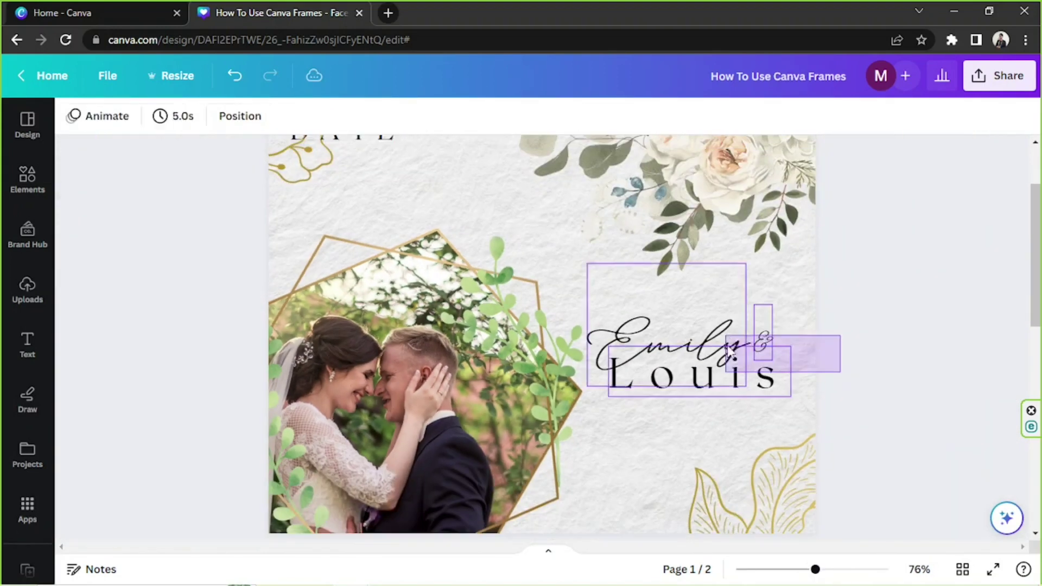
# - Search the graphics for LINE and try one of the line graphics on the page
pyautogui.click(27, 179)
pyautogui.scroll(-5, 269, 330)
pyautogui.scroll(-10, 267, 328)
pyautogui.click(269, 379)
pyautogui.press('Delete')
# - Try other line graphics from the LINE results beneath the couple's names
pyautogui.scroll(-3, 195, 290)
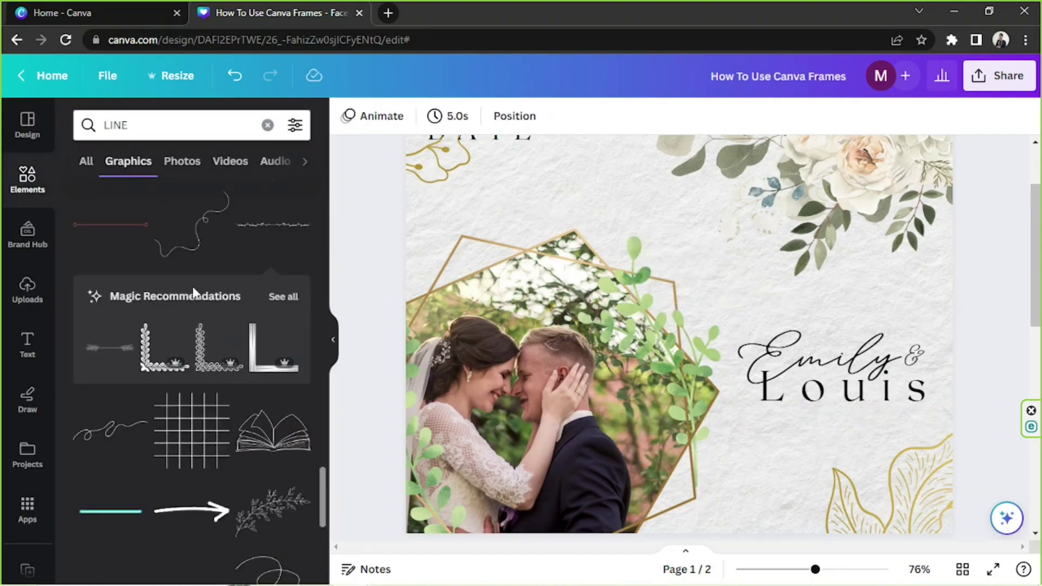
pyautogui.scroll(-4, 192, 290)
pyautogui.click(192, 297)
pyautogui.click(679, 257)
pyautogui.click(270, 500)
pyautogui.moveTo(683, 304); pyautogui.dragTo(844, 411)
pyautogui.press('Delete')
# - Try the thin gold gradient line beneath the couple's names
pyautogui.scroll(-8, 163, 368)
pyautogui.scroll(-10, 164, 374)
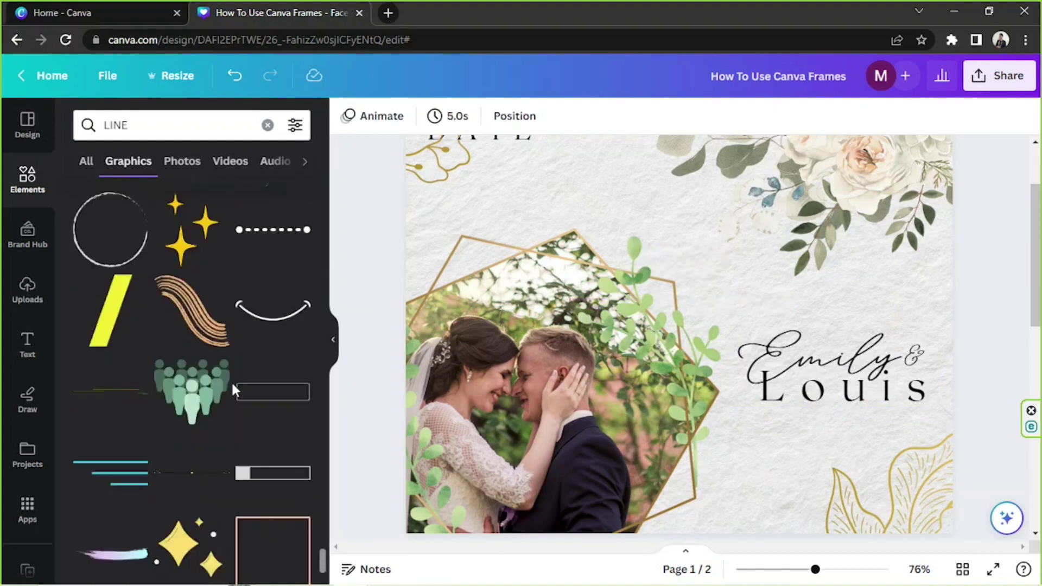
pyautogui.scroll(-5, 232, 381)
pyautogui.click(203, 470)
pyautogui.moveTo(809, 308); pyautogui.dragTo(877, 424)
pyautogui.moveTo(516, 424); pyautogui.dragTo(627, 423)
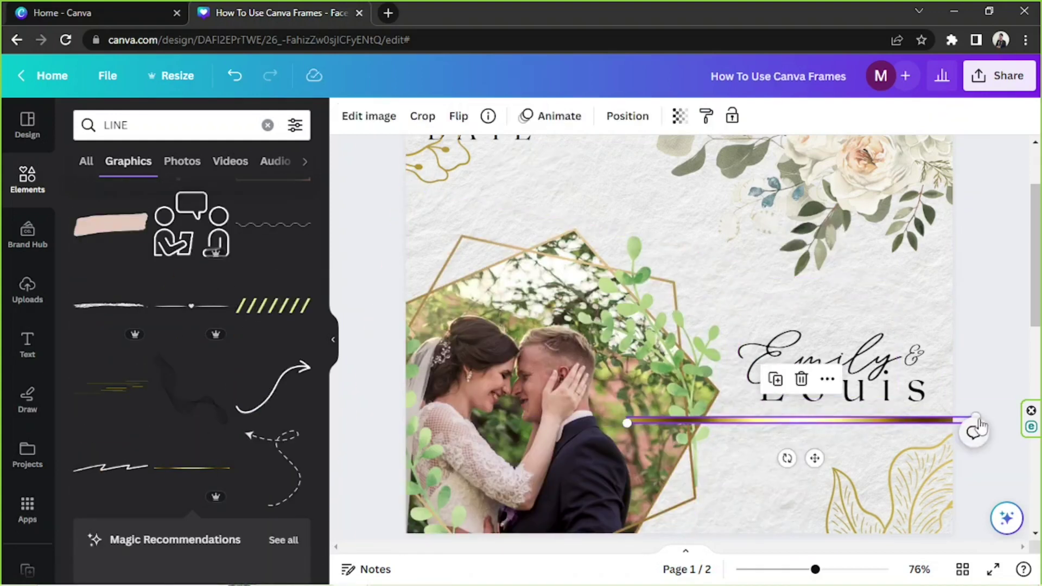
pyautogui.click(801, 378)
# - Add the thin divider line with three small circles and fit it beneath the couple's names
pyautogui.scroll(-12, 119, 460)
pyautogui.click(273, 387)
pyautogui.moveTo(695, 344); pyautogui.dragTo(853, 447)
pyautogui.click(843, 421)
pyautogui.moveTo(735, 406); pyautogui.dragTo(736, 412)
pyautogui.click(977, 335)
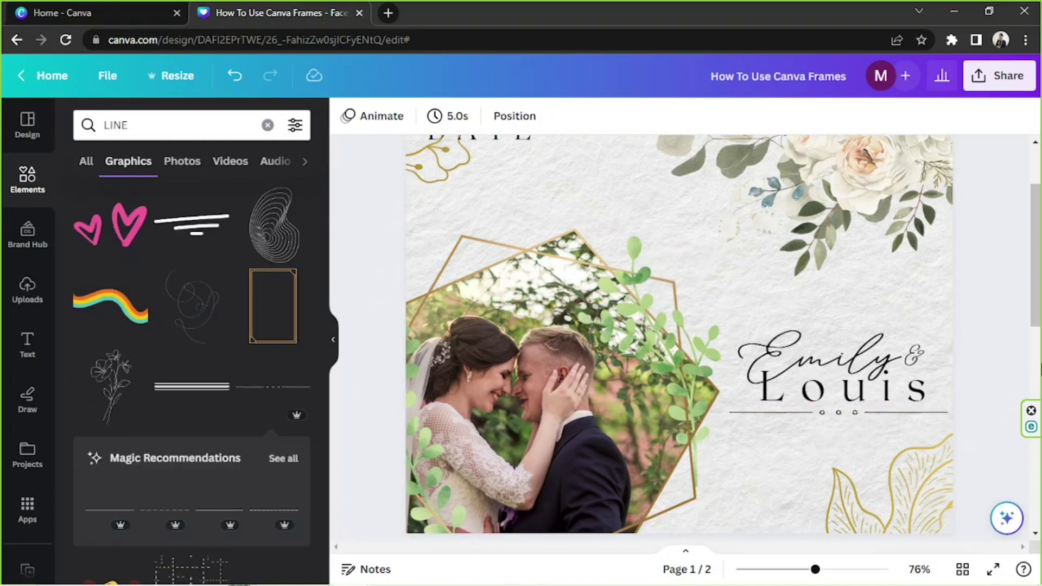
# - Move the couple's names and the divider together closer to the framed photo
pyautogui.moveTo(815, 568); pyautogui.dragTo(809, 569)
pyautogui.click(608, 380)
pyautogui.moveTo(743, 267); pyautogui.dragTo(701, 297)
pyautogui.click(916, 389)
pyautogui.moveTo(915, 383); pyautogui.dragTo(716, 281)
pyautogui.moveTo(850, 375); pyautogui.dragTo(816, 352)
pyautogui.moveTo(860, 403); pyautogui.dragTo(828, 379)
pyautogui.click(934, 375)
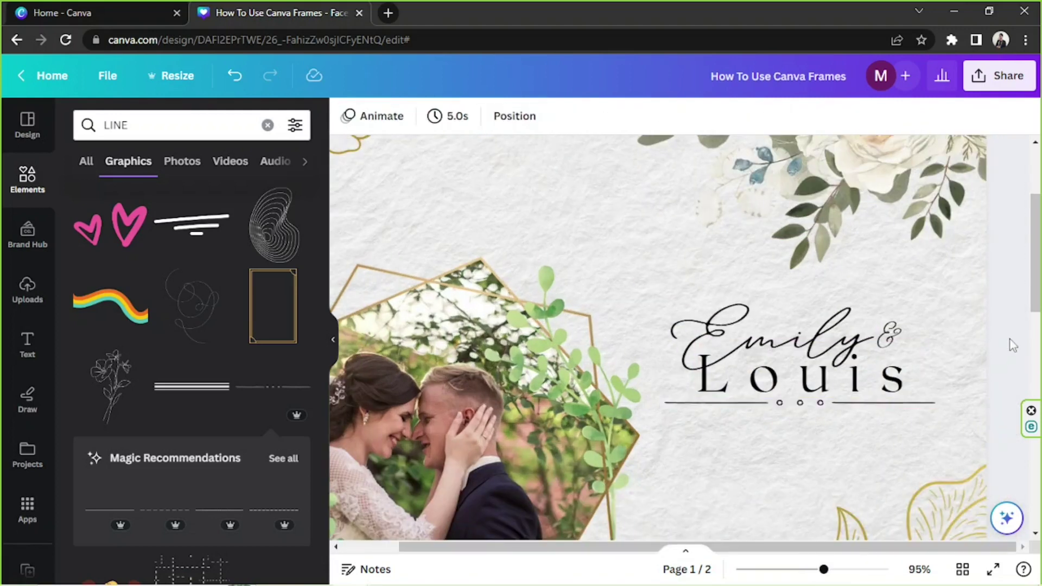
# - Turn a copy of "DATE" below the divider into "January 1, 2025" plus the venue address, with tighter letter spacing at size 18.5
pyautogui.scroll(-4, 981, 389)
pyautogui.moveTo(559, 193); pyautogui.dragTo(746, 397)
pyautogui.click(708, 116)
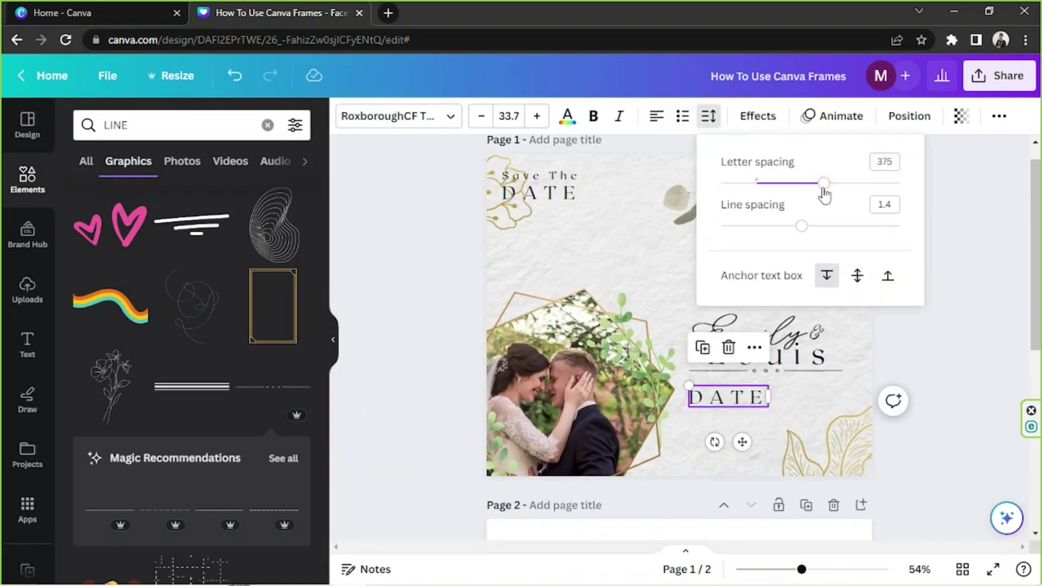
pyautogui.doubleClick(712, 396)
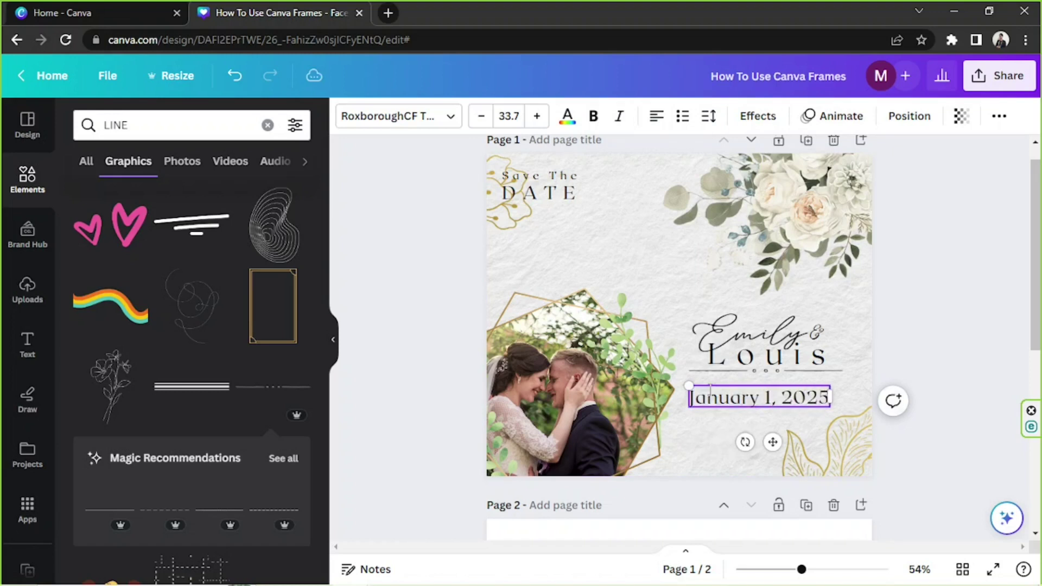
pyautogui.moveTo(743, 433); pyautogui.dragTo(742, 438)
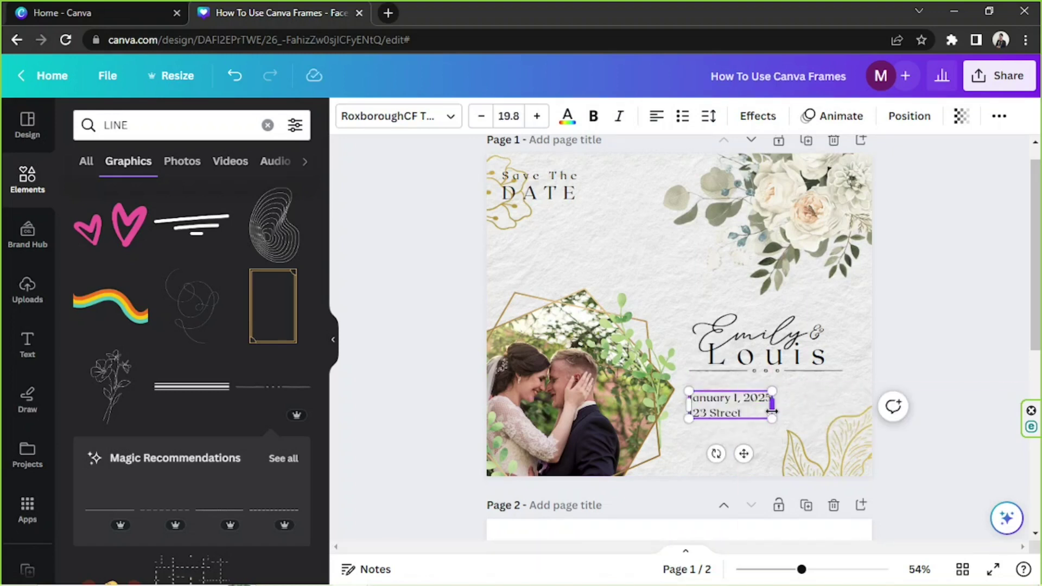
pyautogui.moveTo(859, 418); pyautogui.dragTo(847, 416)
# - Duplicate the date text below itself, change it to "Celebrate and share this memory with us" and wrap it onto two lines
pyautogui.moveTo(777, 415); pyautogui.dragTo(740, 435)
pyautogui.click(935, 349)
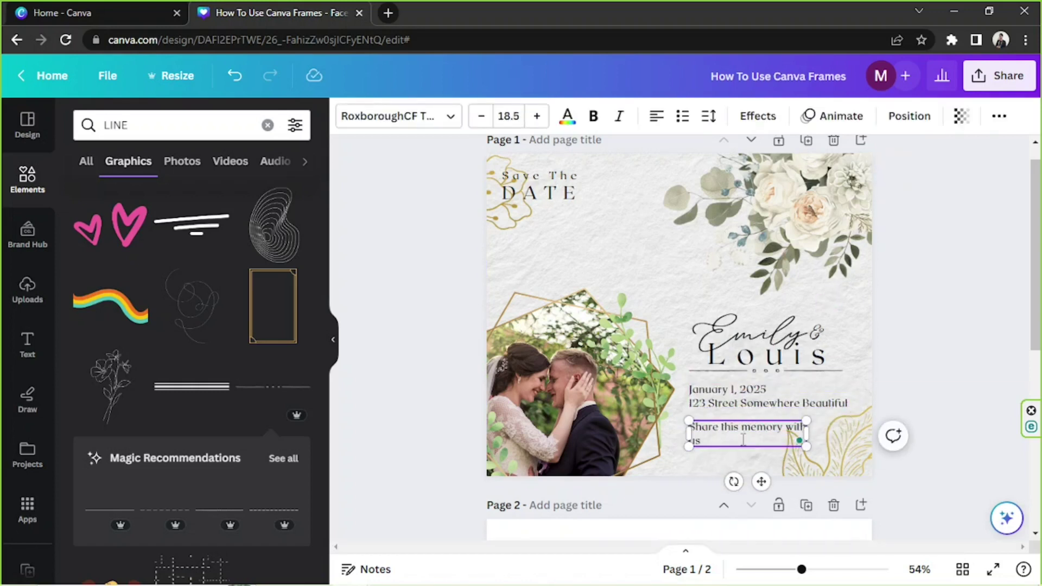
pyautogui.press('BackSpace')
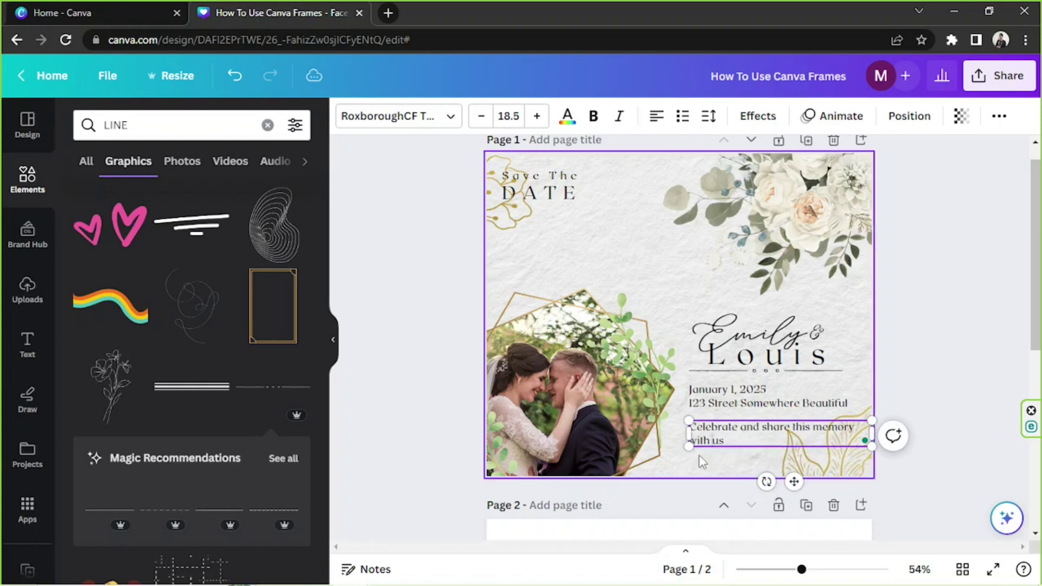
pyautogui.click(986, 350)
pyautogui.moveTo(872, 434); pyautogui.dragTo(782, 432)
pyautogui.moveTo(836, 453); pyautogui.dragTo(827, 457)
pyautogui.click(963, 277)
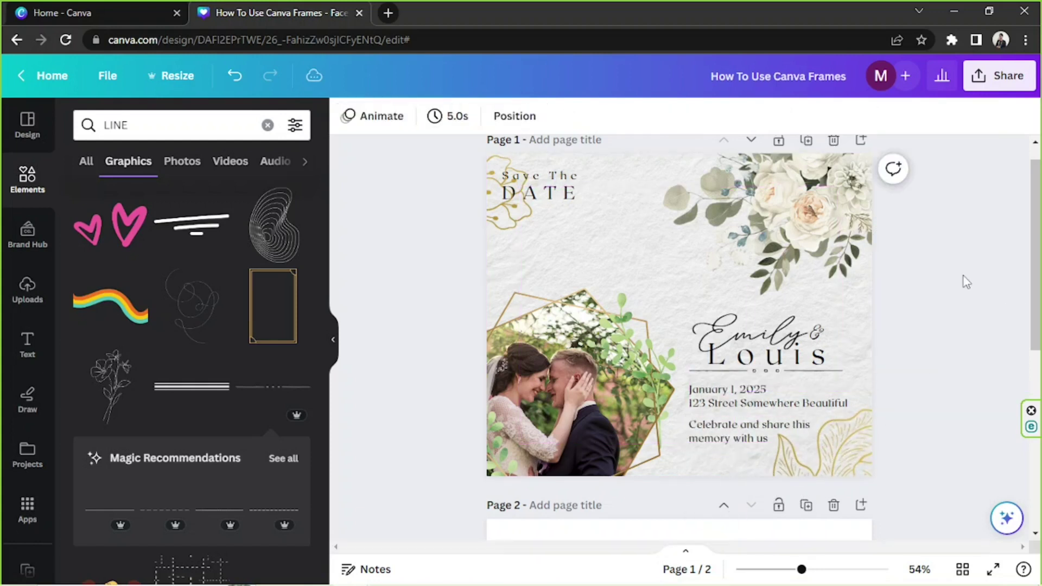
# - Rotate and shift the gold flower to fill the page's upper-left corner, and move "Save The DATE" lower and inward
pyautogui.moveTo(540, 186); pyautogui.dragTo(587, 237)
pyautogui.moveTo(507, 207); pyautogui.dragTo(492, 237)
pyautogui.moveTo(650, 152); pyautogui.dragTo(611, 57)
pyautogui.moveTo(511, 206); pyautogui.dragTo(492, 278)
pyautogui.keyDown('shift'); pyautogui.click(585, 239); pyautogui.keyUp('shift')
pyautogui.moveTo(585, 239); pyautogui.dragTo(608, 249)
pyautogui.click(499, 240)
pyautogui.click(333, 340)
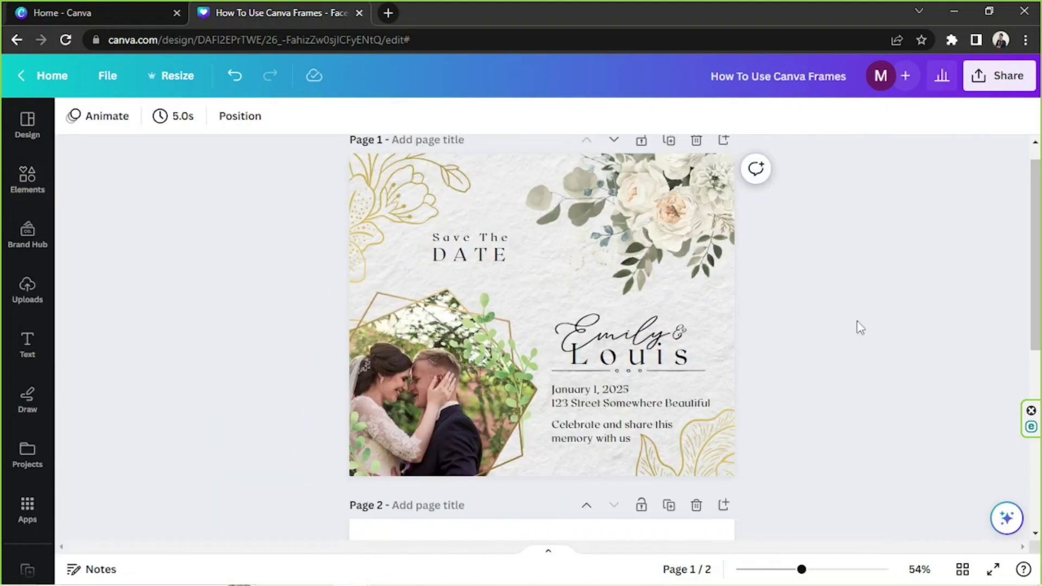
pyautogui.moveTo(1039, 292); pyautogui.dragTo(1039, 265)
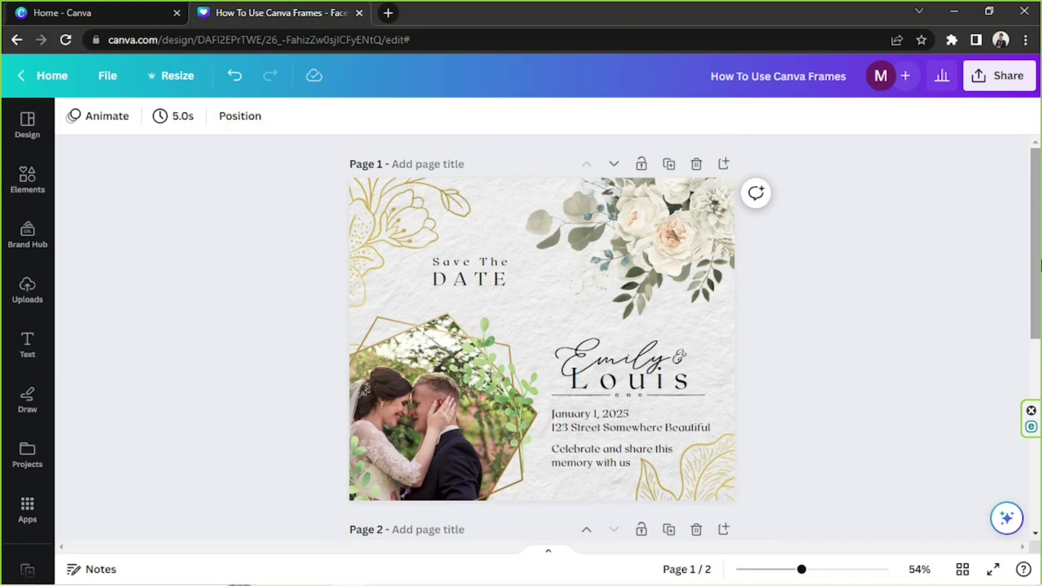